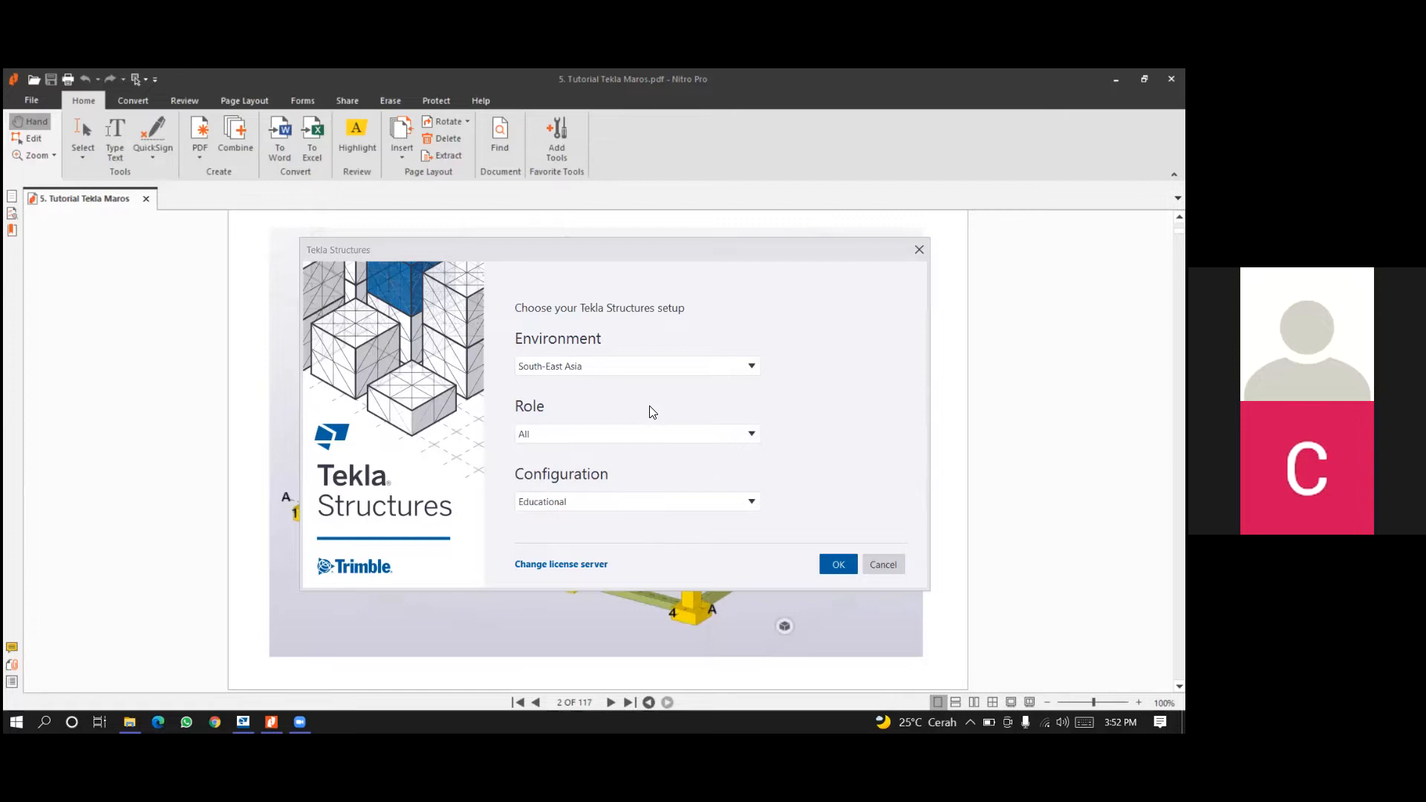
Choose South-East Asia as the Tekla Structures environment and All as the role.
left_click(622, 254)
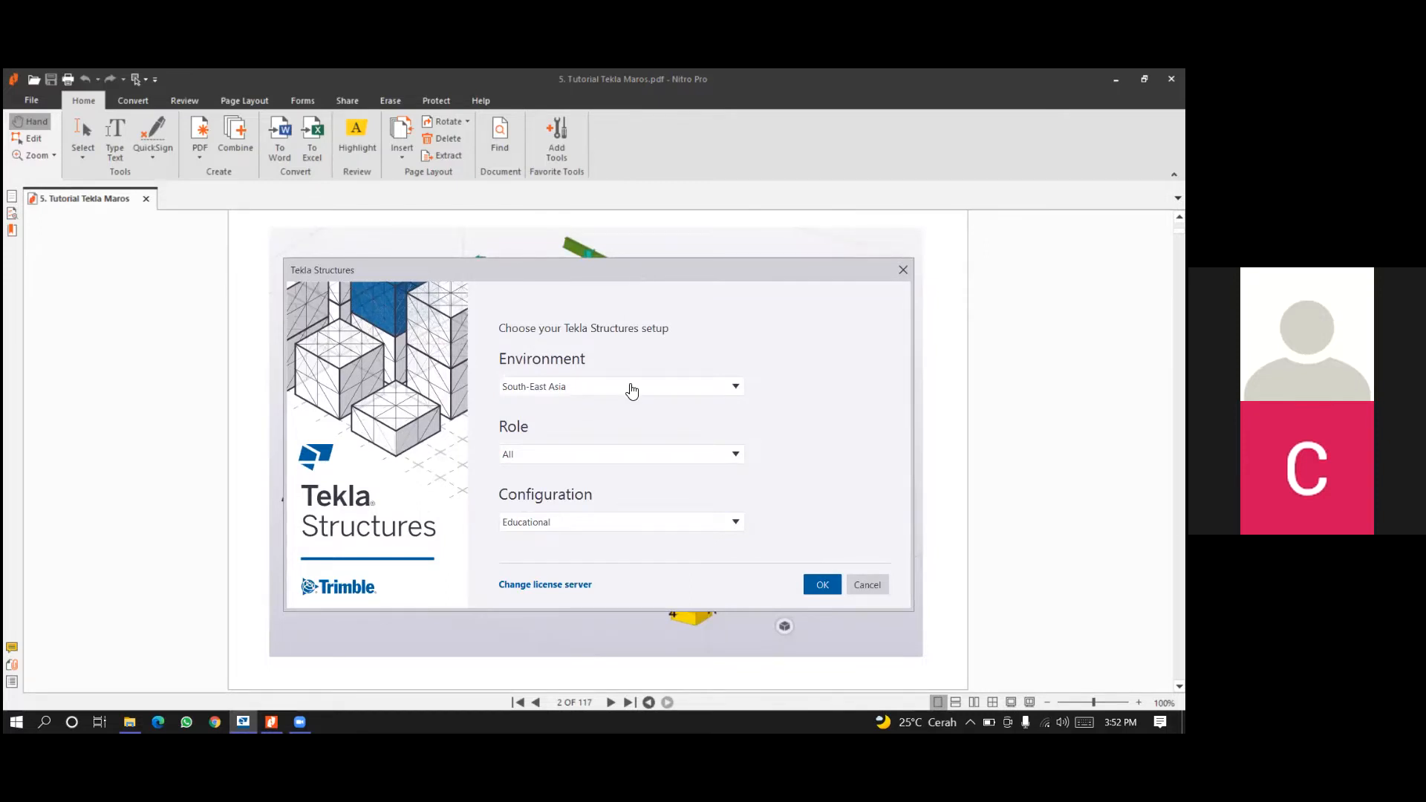
left_click(631, 390)
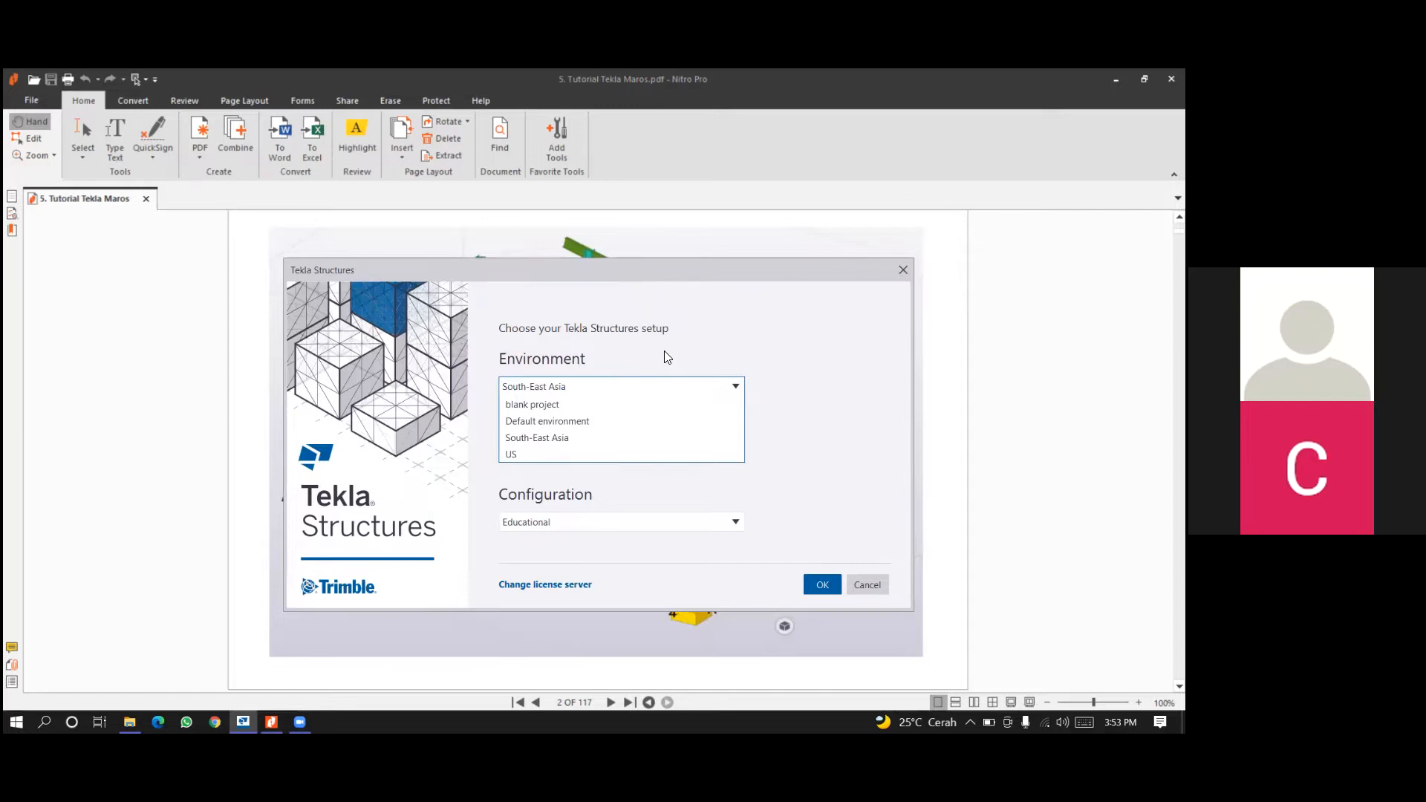
left_click(672, 438)
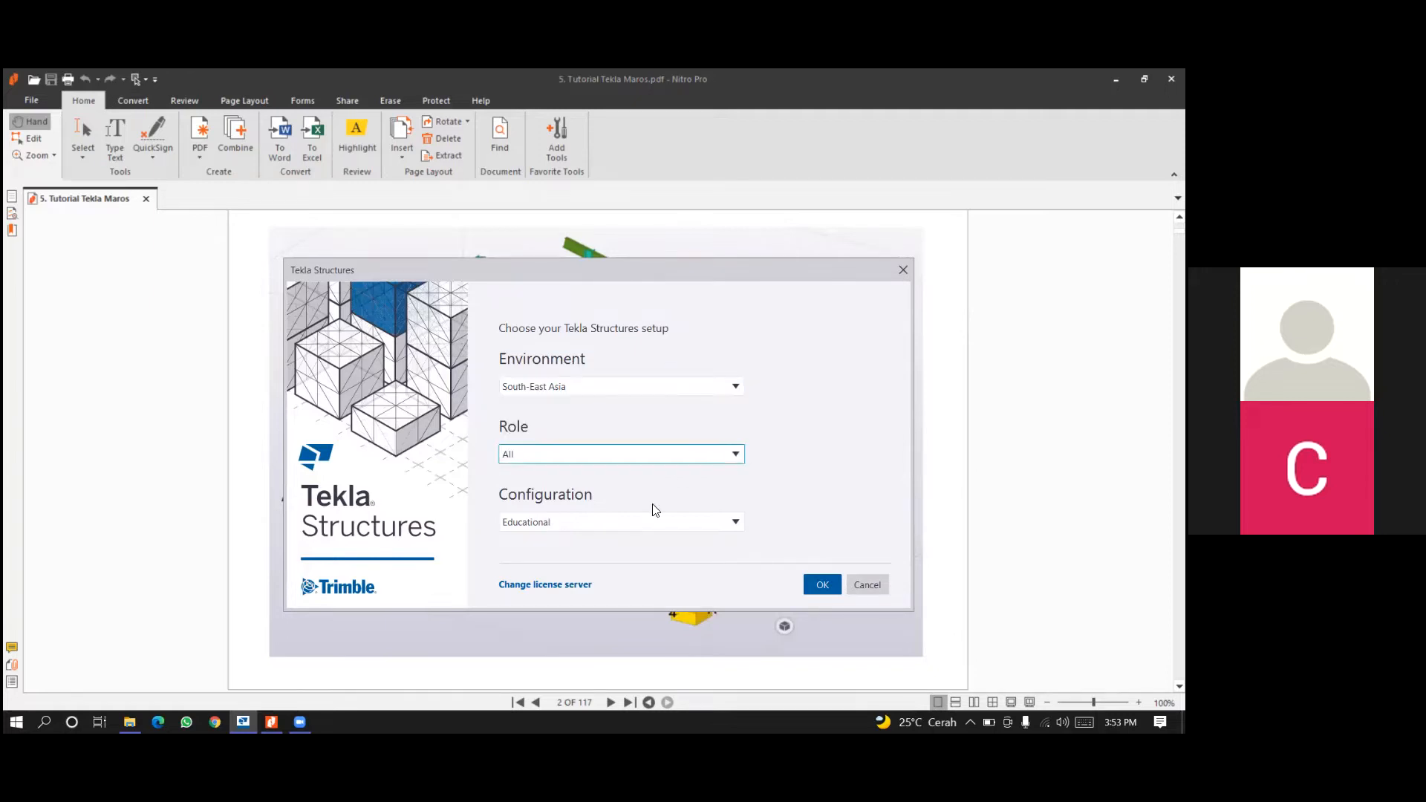
left_click(624, 454)
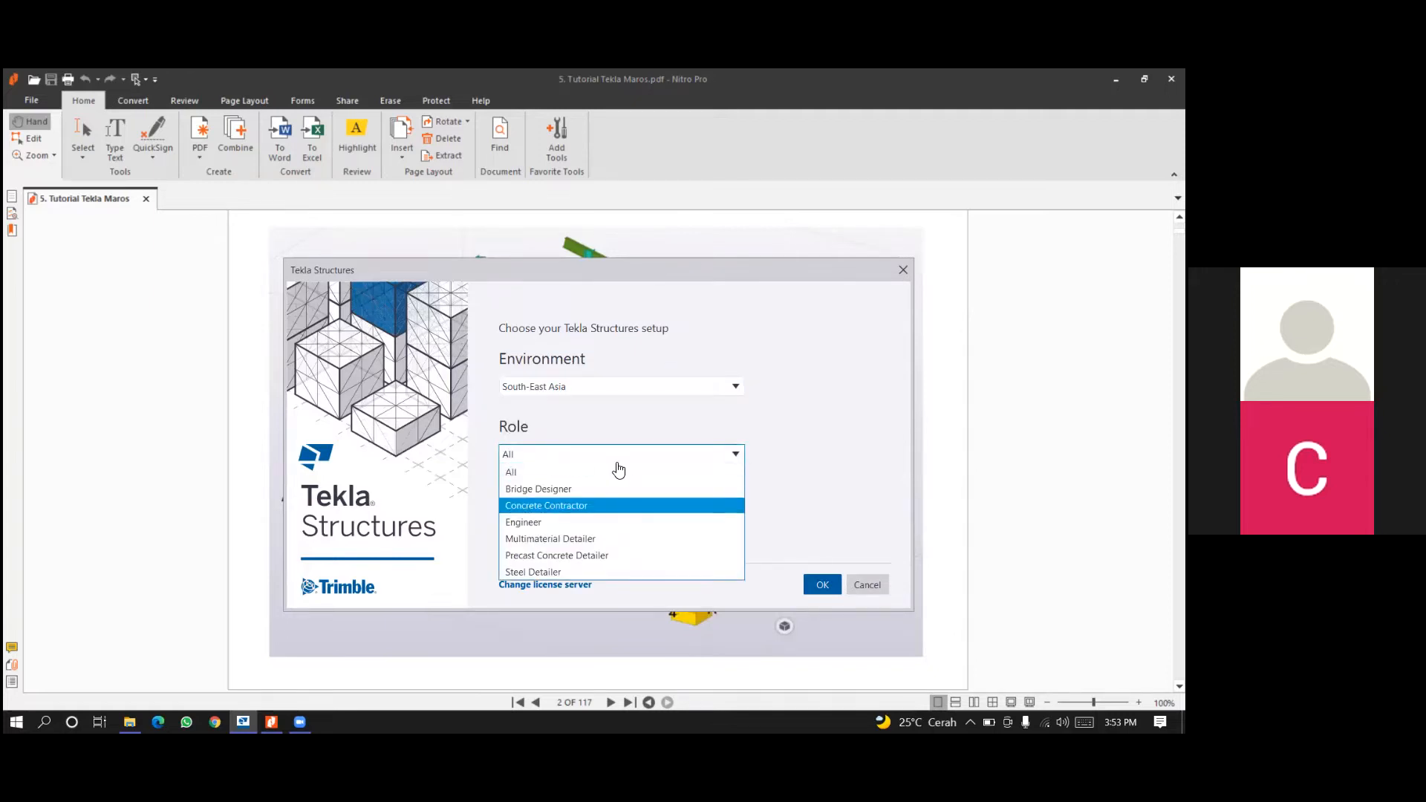
left_click(613, 477)
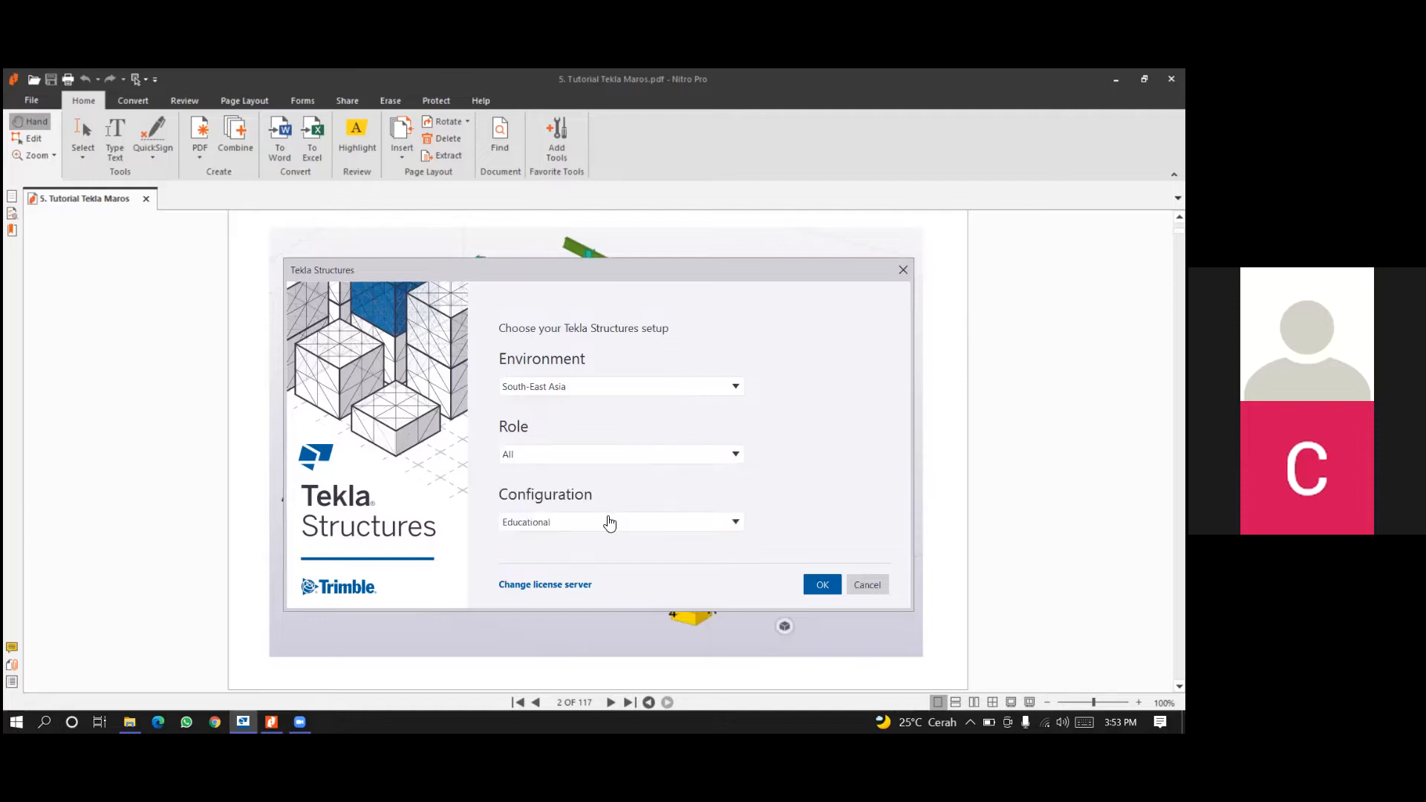
Keep the Educational configuration and start Tekla Structures with the chosen setup.
left_click(609, 522)
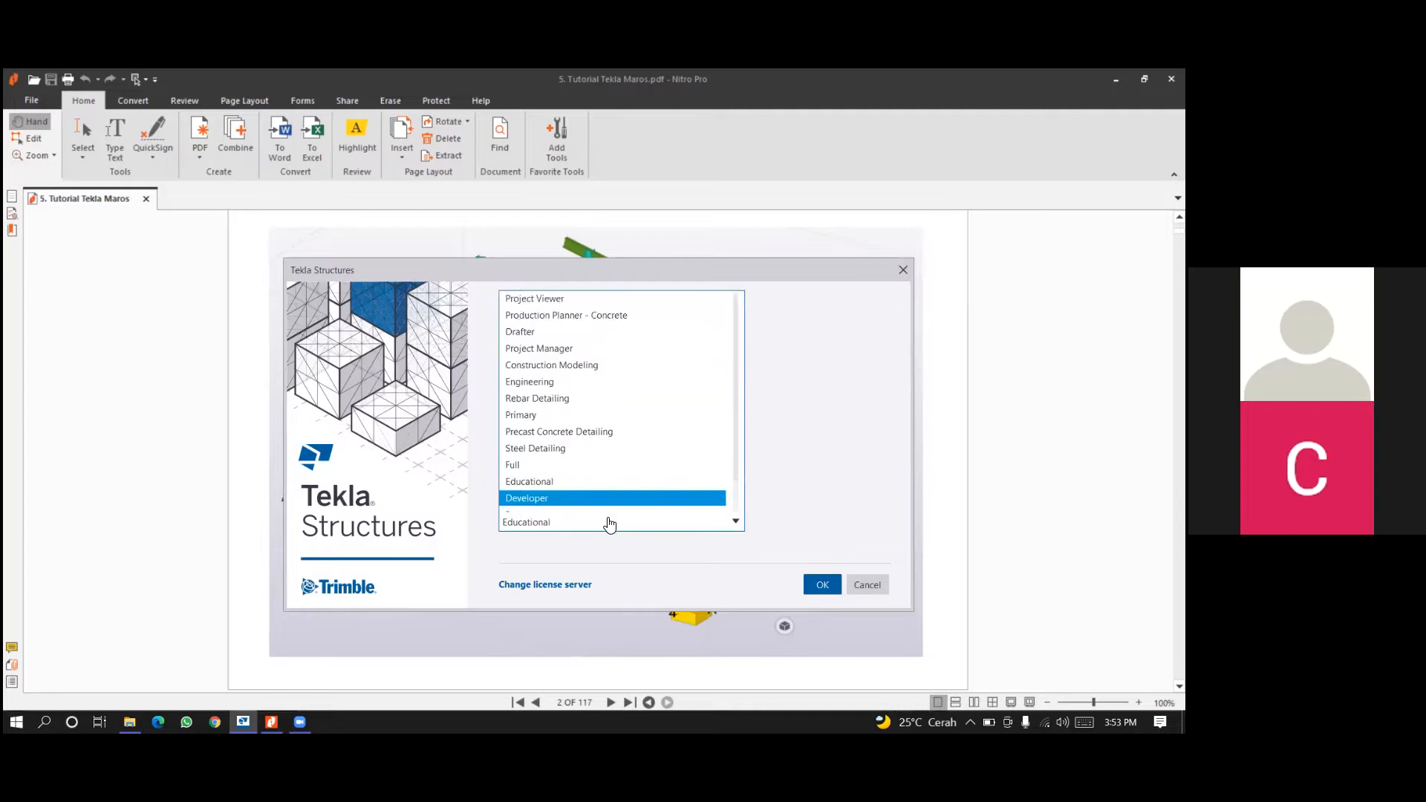
key("Up")
key("Up")
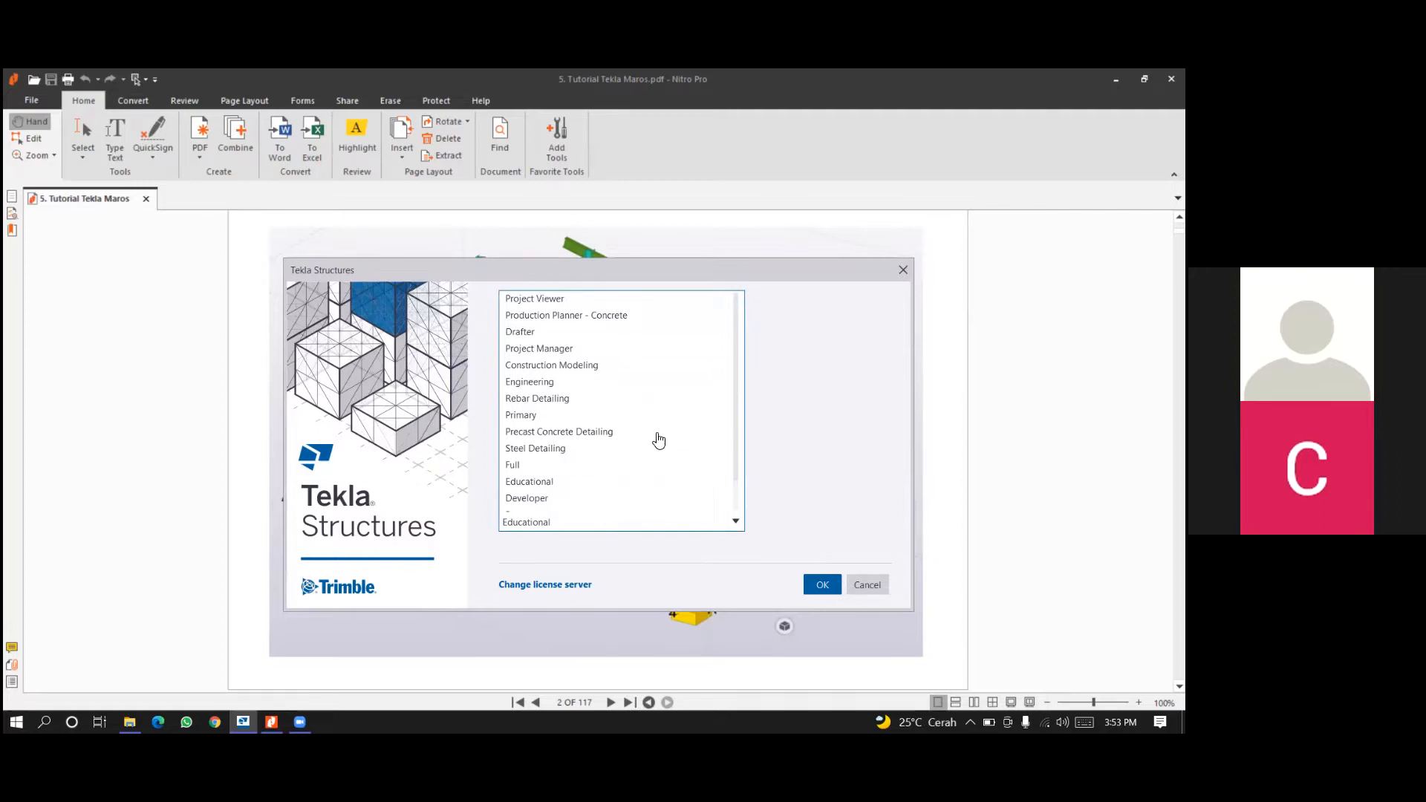
scroll(656, 440, "down", 1)
scroll(617, 398, "up", 1)
left_click(832, 589)
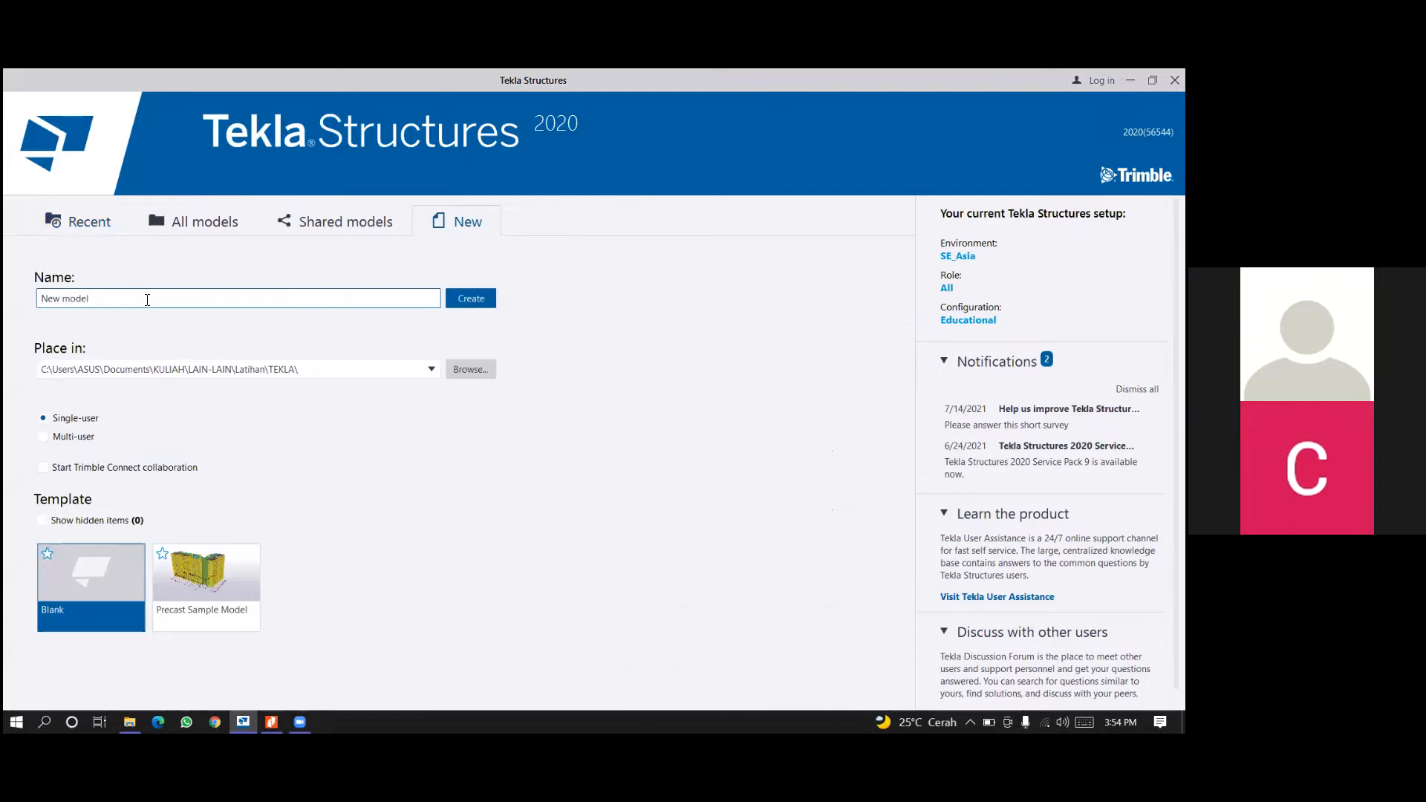
Name the new single-user model LATIHAN 1 and create it from the Blank template.
double_click(147, 300)
left_click(147, 299)
double_click(147, 299)
triple_click(147, 300)
type("LATIHAN 1")
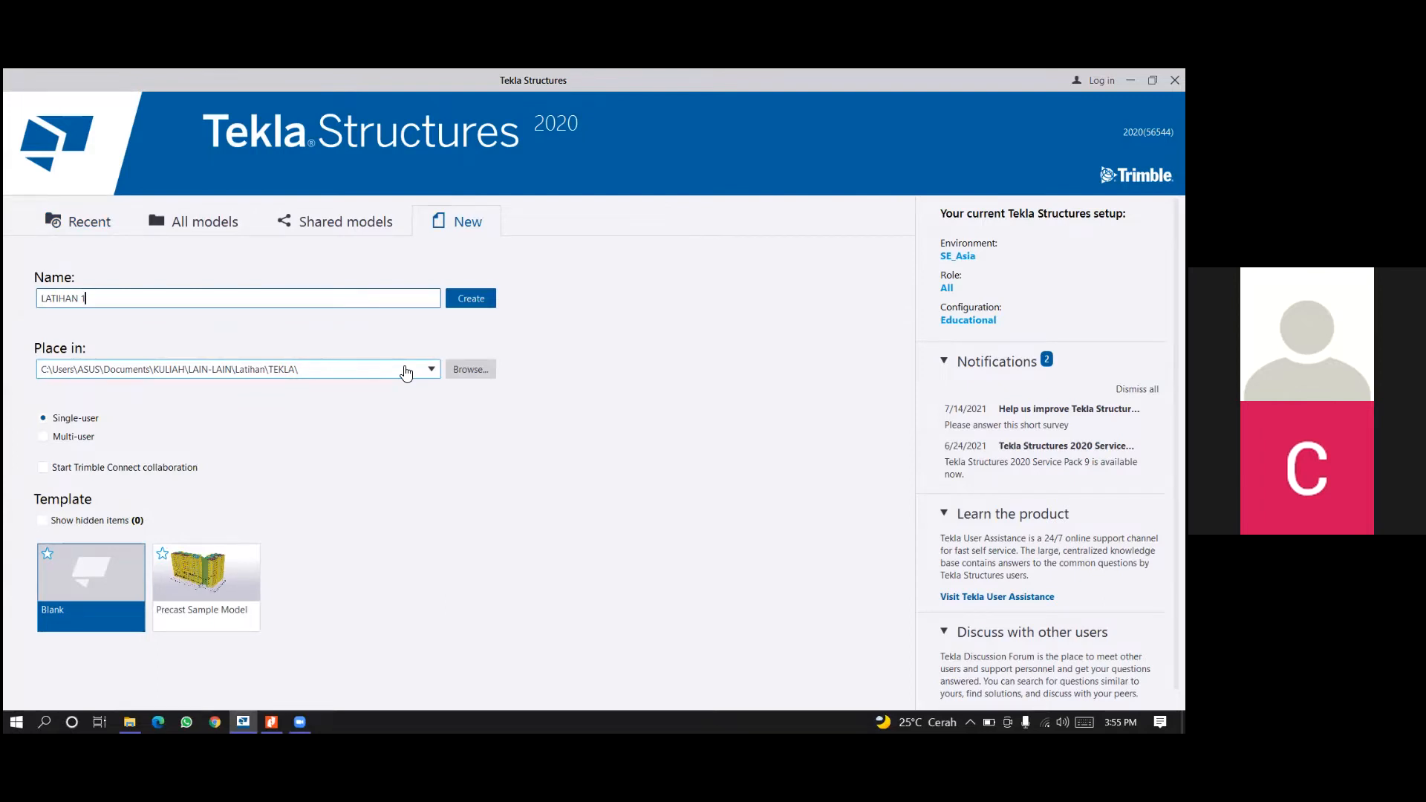
left_click(498, 302)
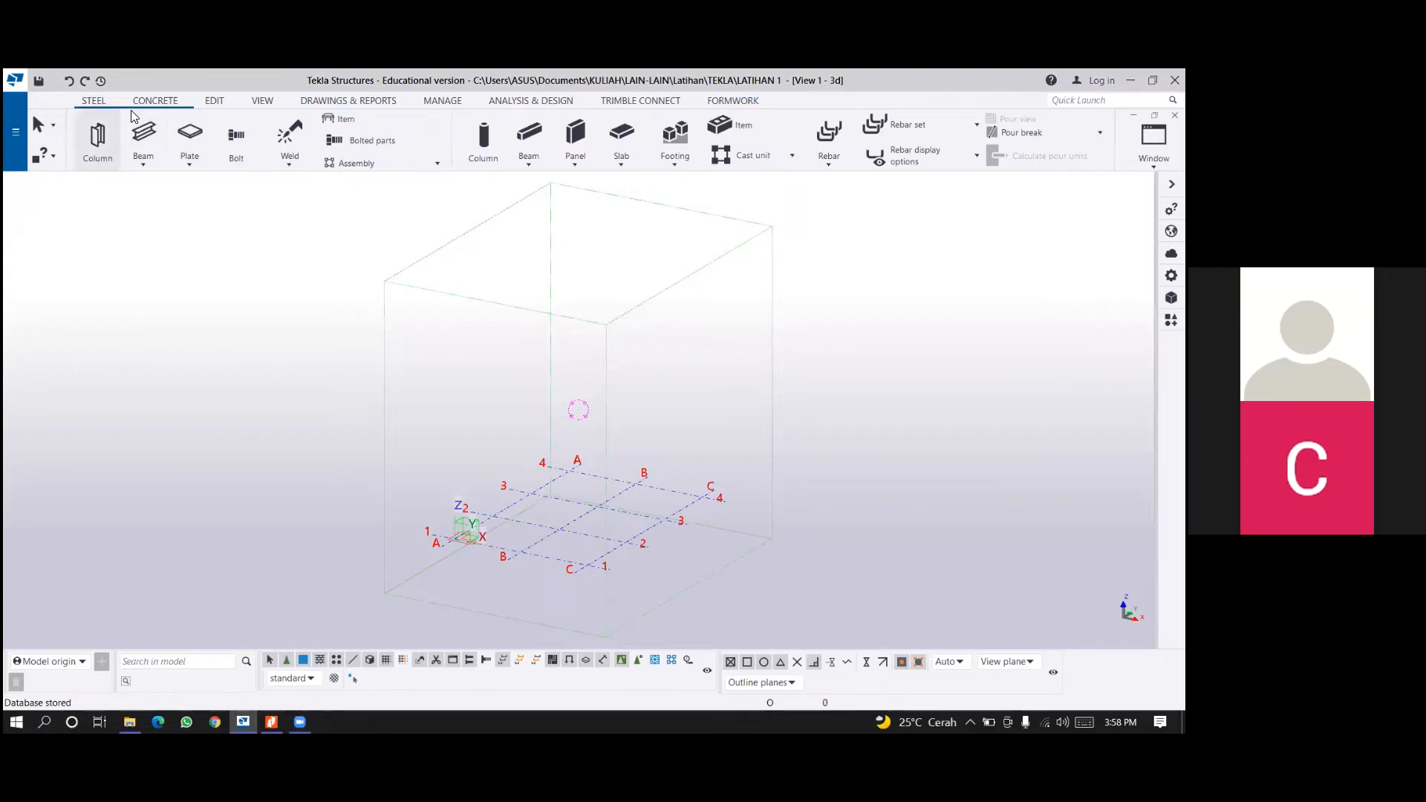
left_click(163, 161)
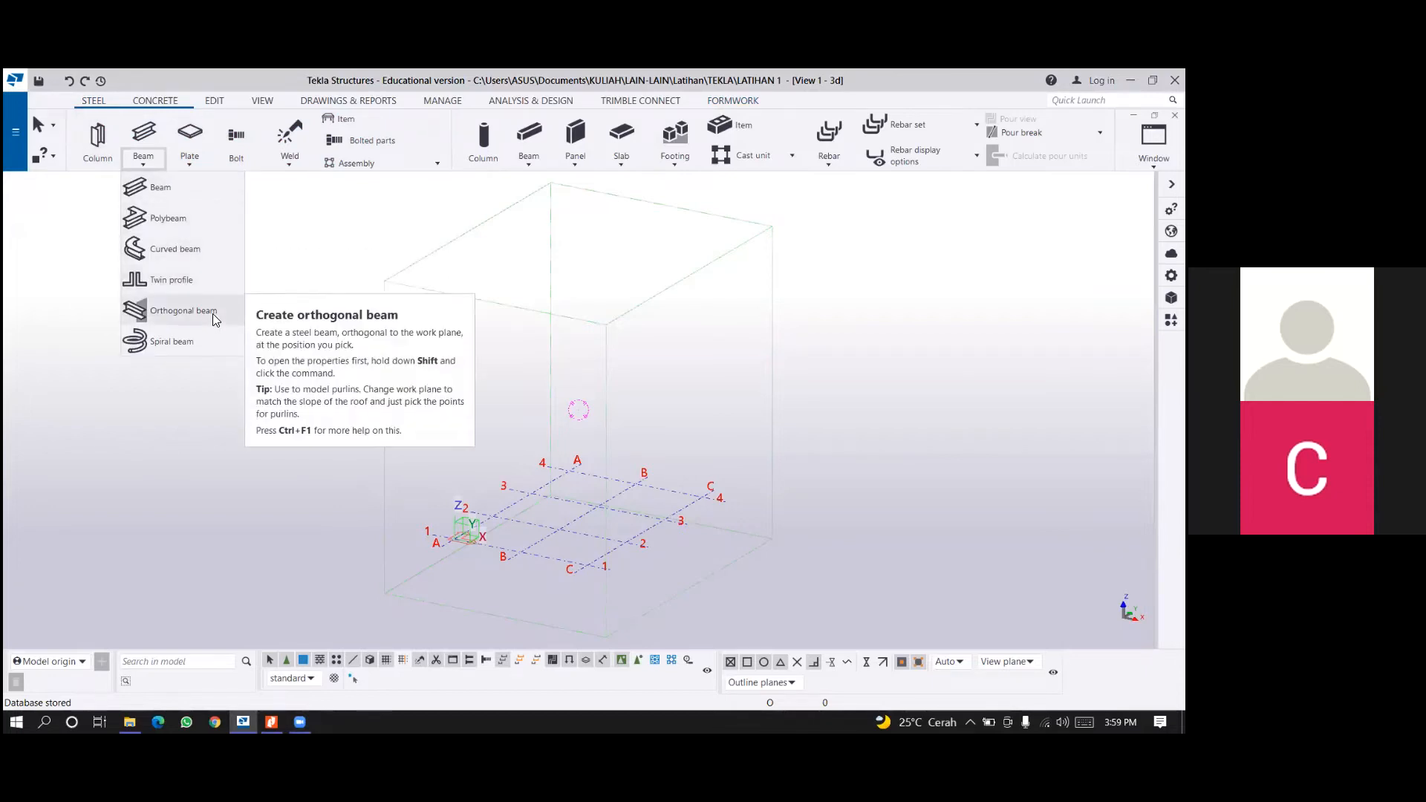
left_click(199, 165)
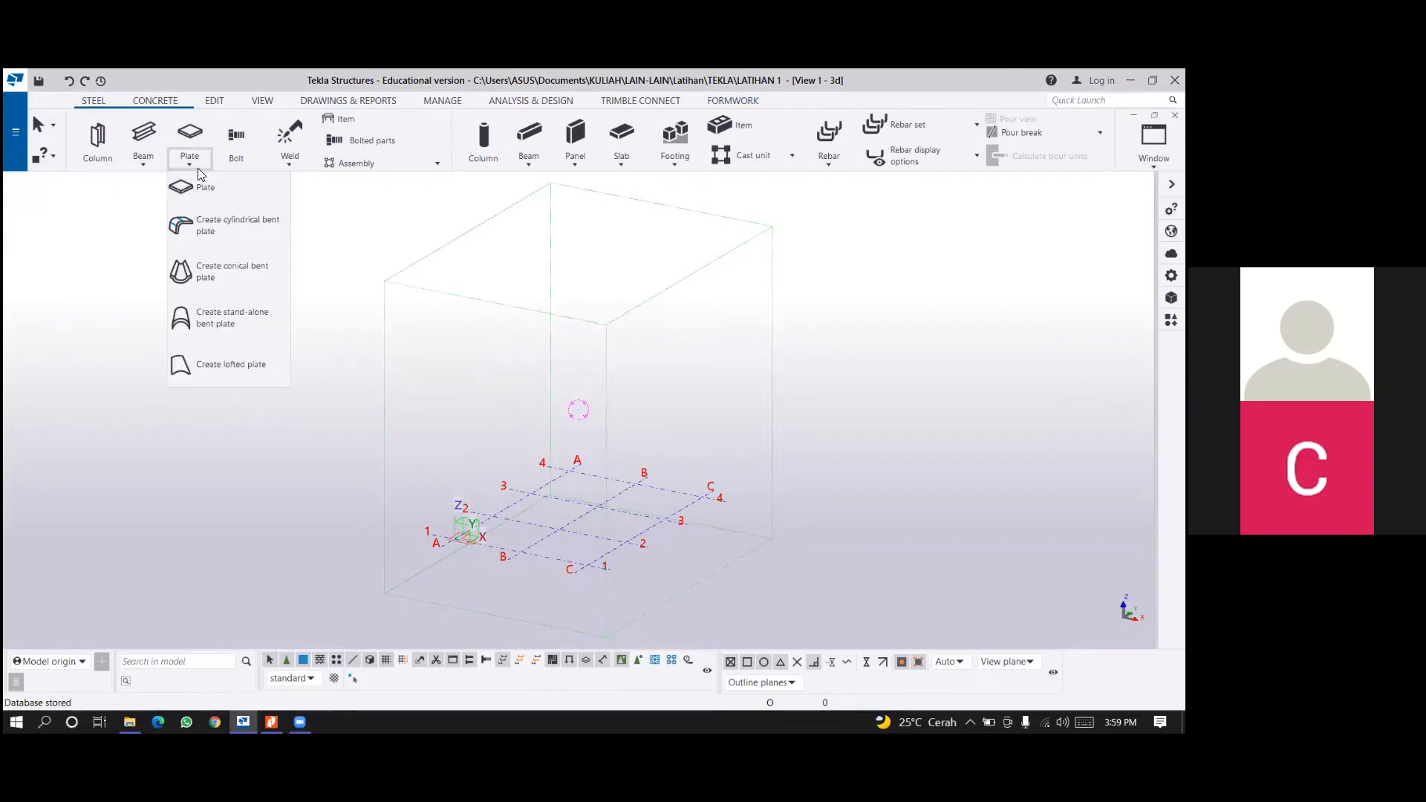
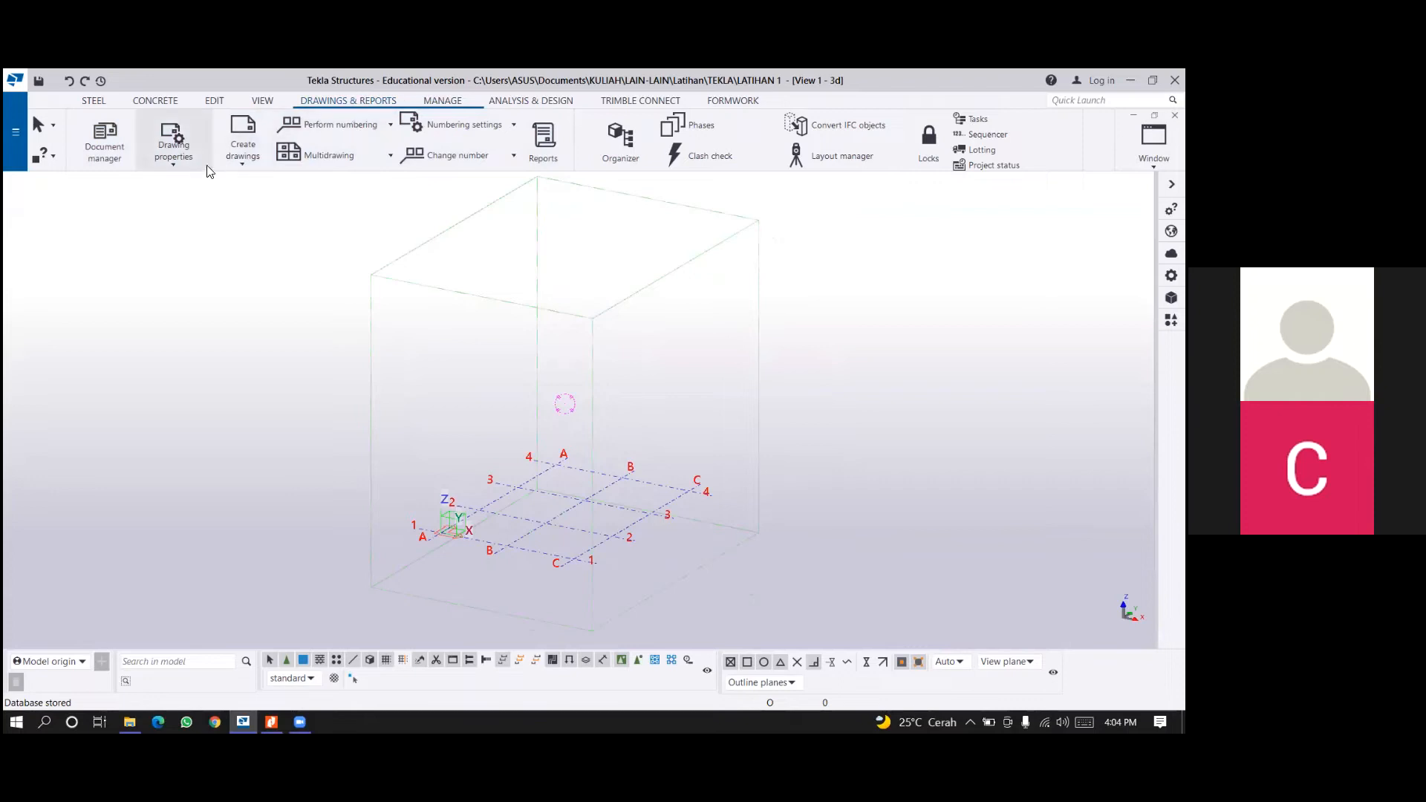
Look through the Manage, Analysis & Design, Trimble Connect and Formwork command sets, finishing with the steel and concrete commands.
middle_click_drag(547, 359, 524, 373)
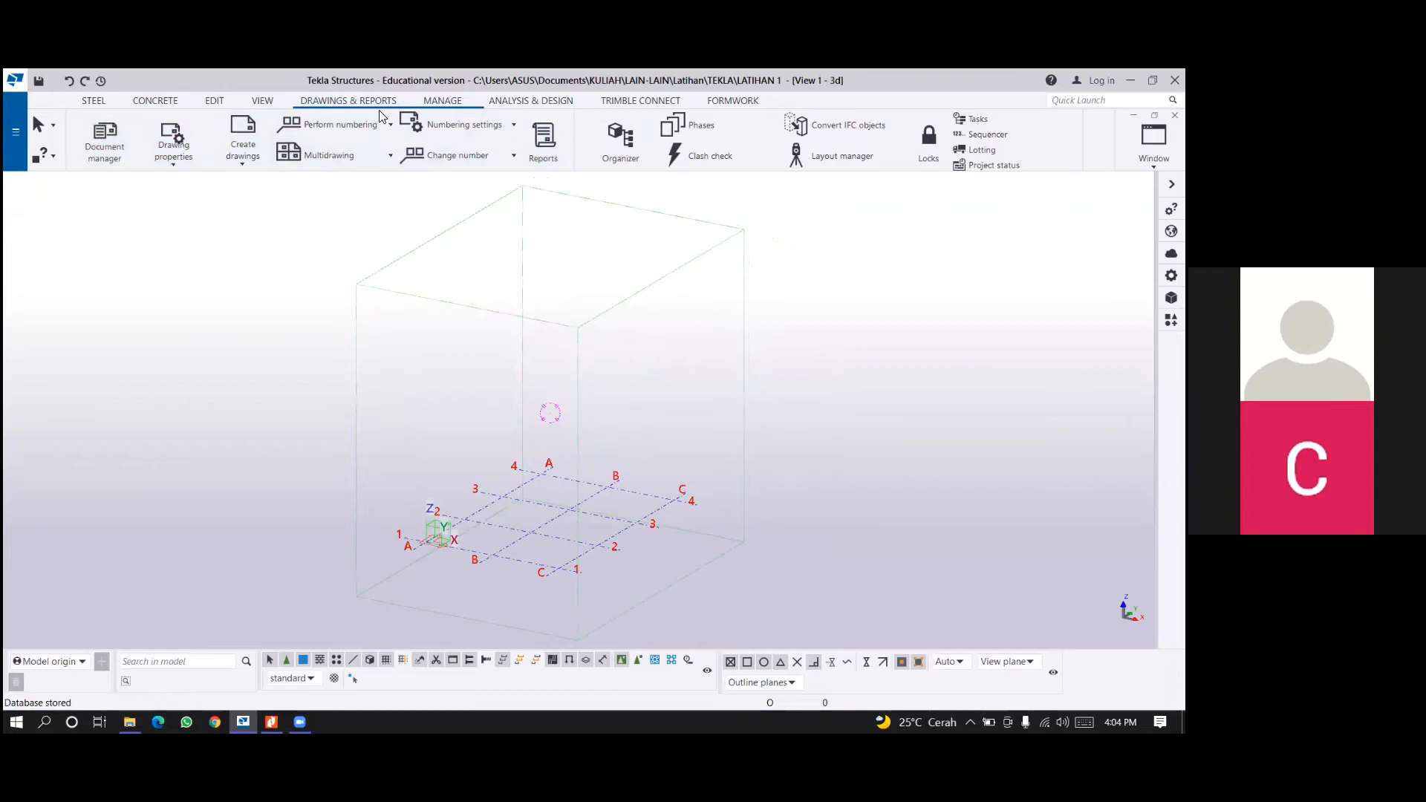
left_click(450, 104)
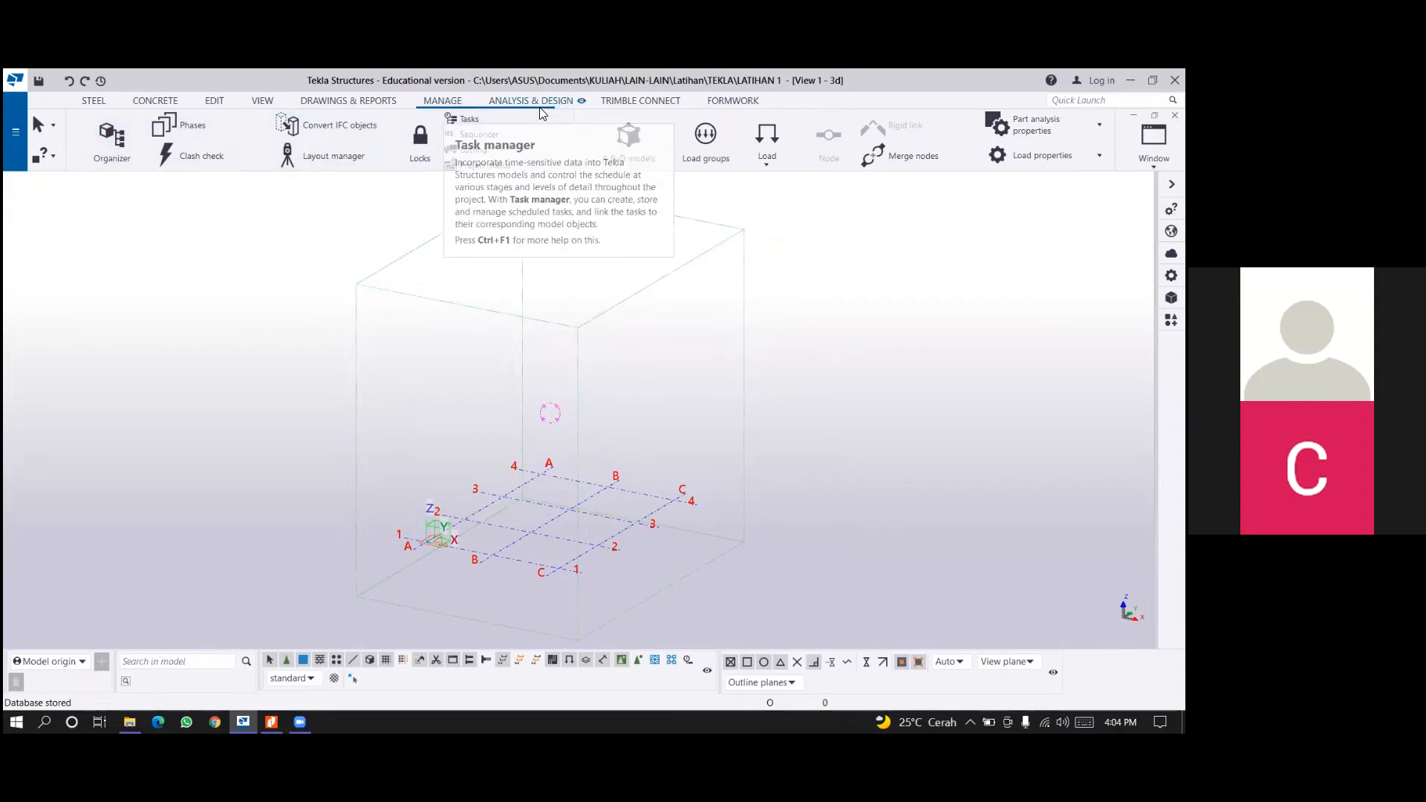
scroll(529, 252, "down", 3)
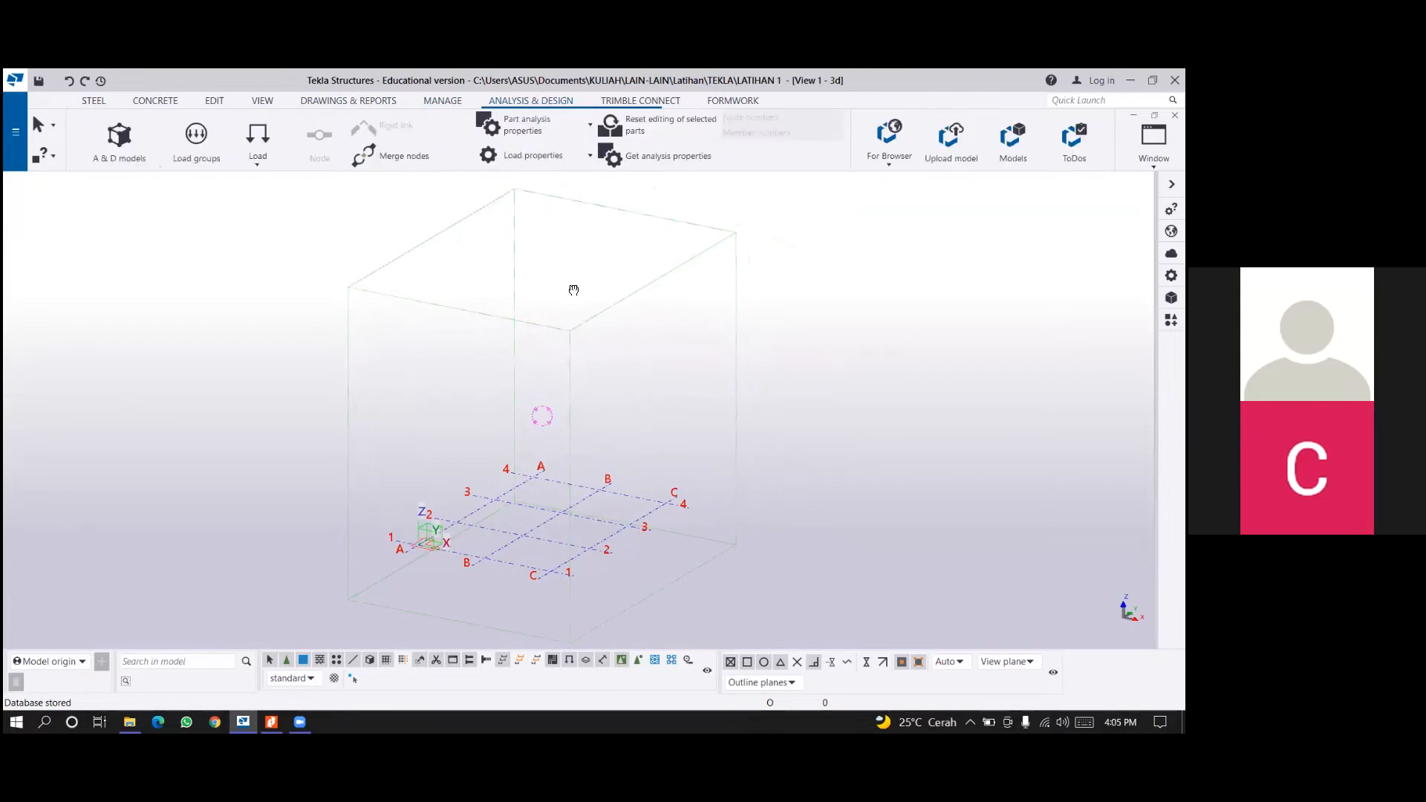
scroll(573, 295, "down", 1)
middle_click_drag(573, 295, 583, 306)
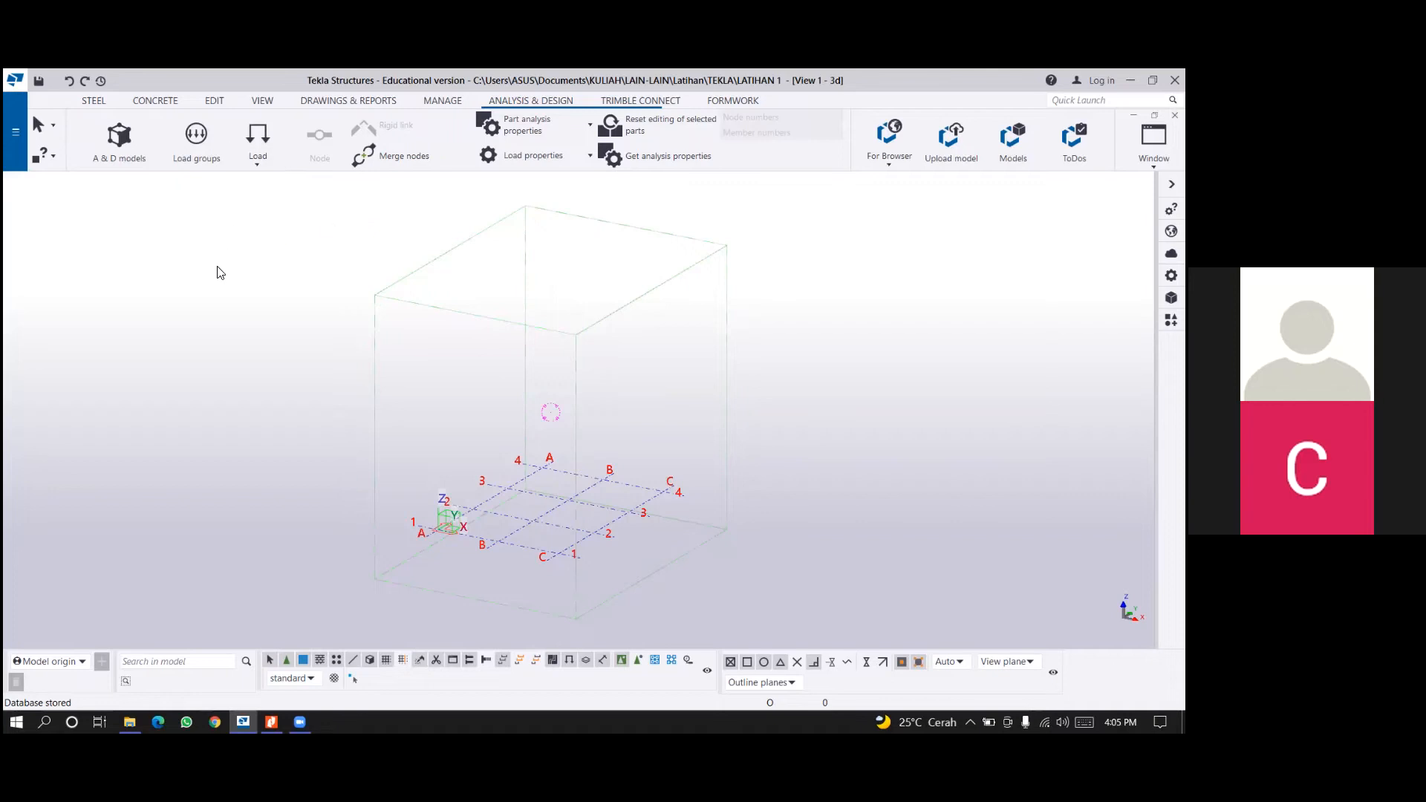
middle_click_drag(230, 255, 233, 271)
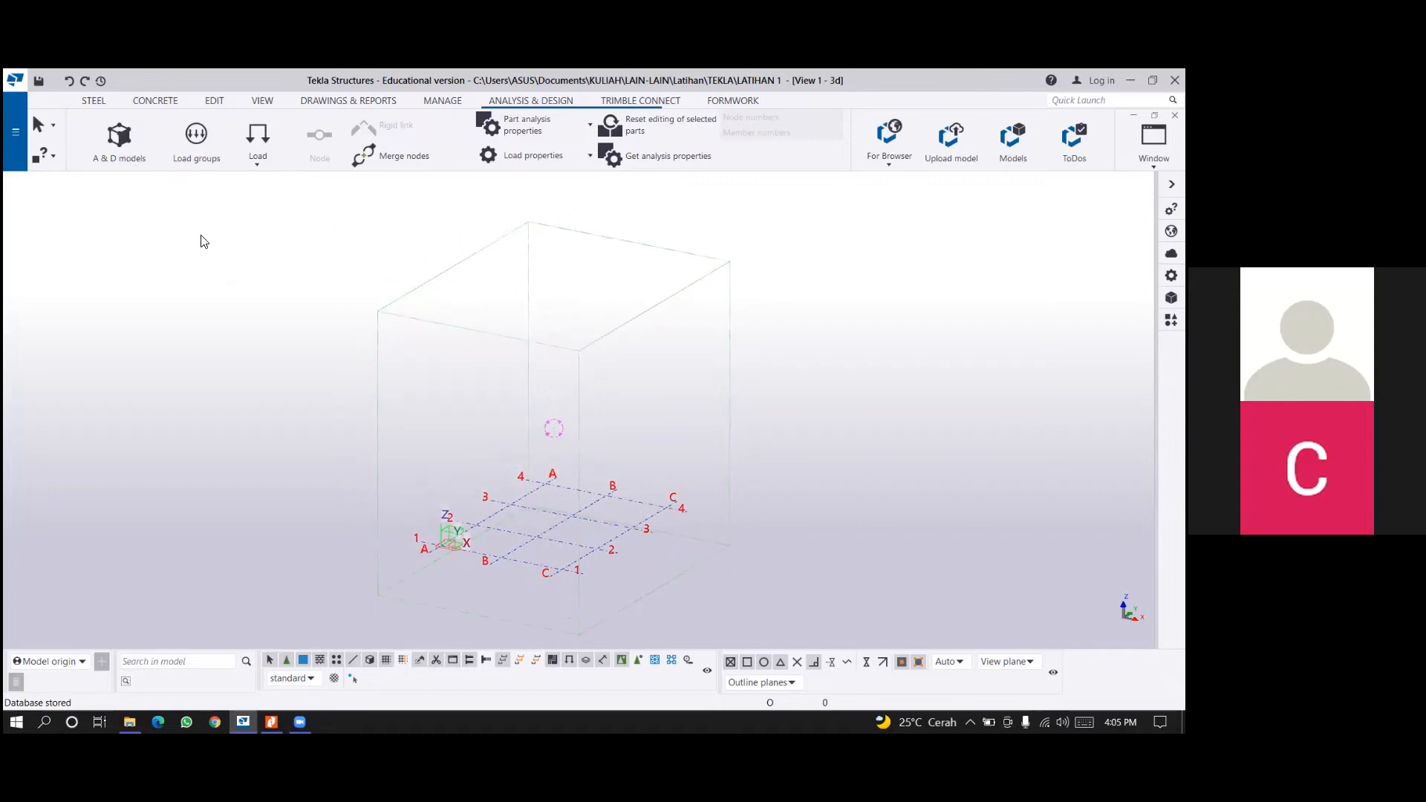
mouse_move(539, 272)
middle_mouse_down()
mouse_move(544, 283)
mouse_move(538, 239)
mouse_move(538, 261)
middle_mouse_up()
scroll(528, 292, "up", 1)
scroll(742, 208, "down", 1)
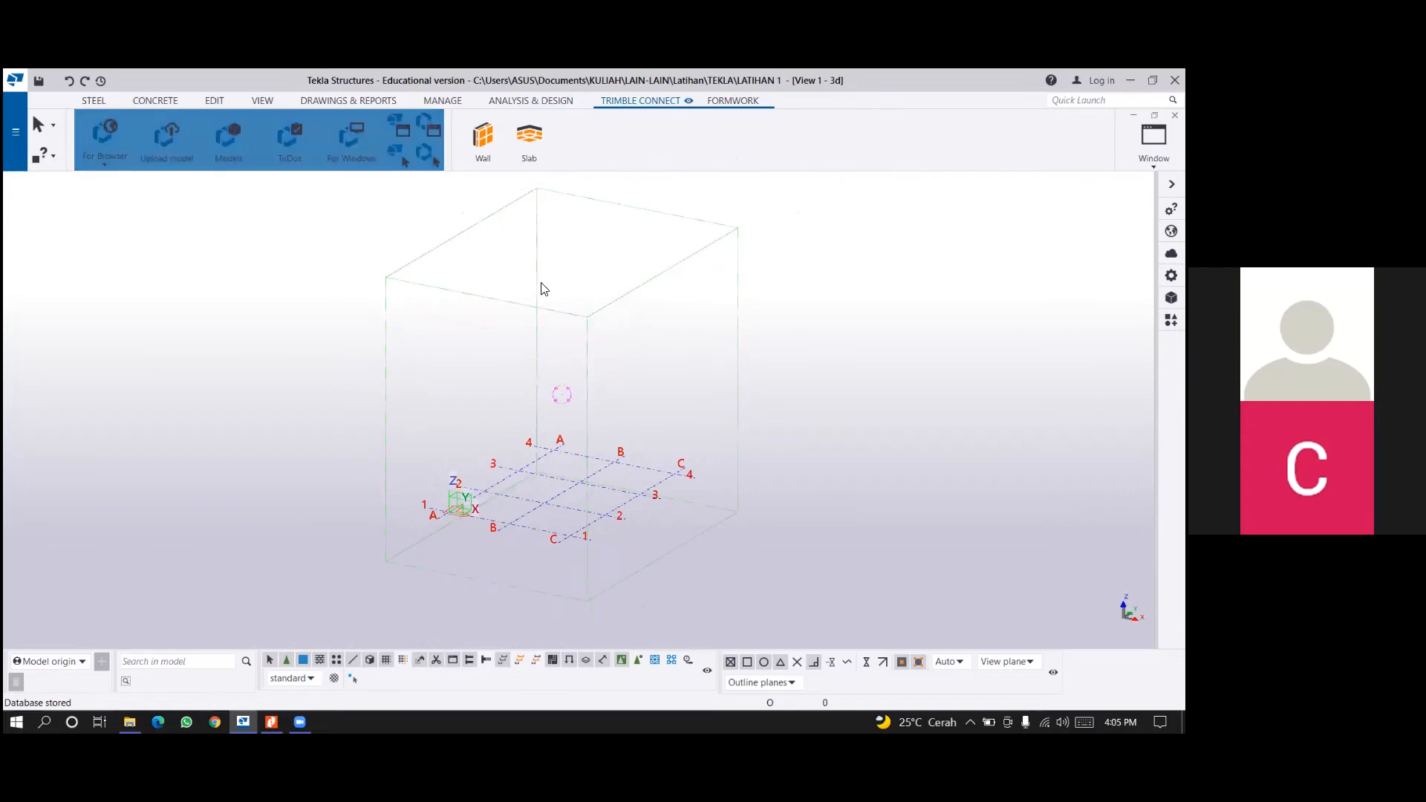
middle_click_drag(303, 191, 306, 211)
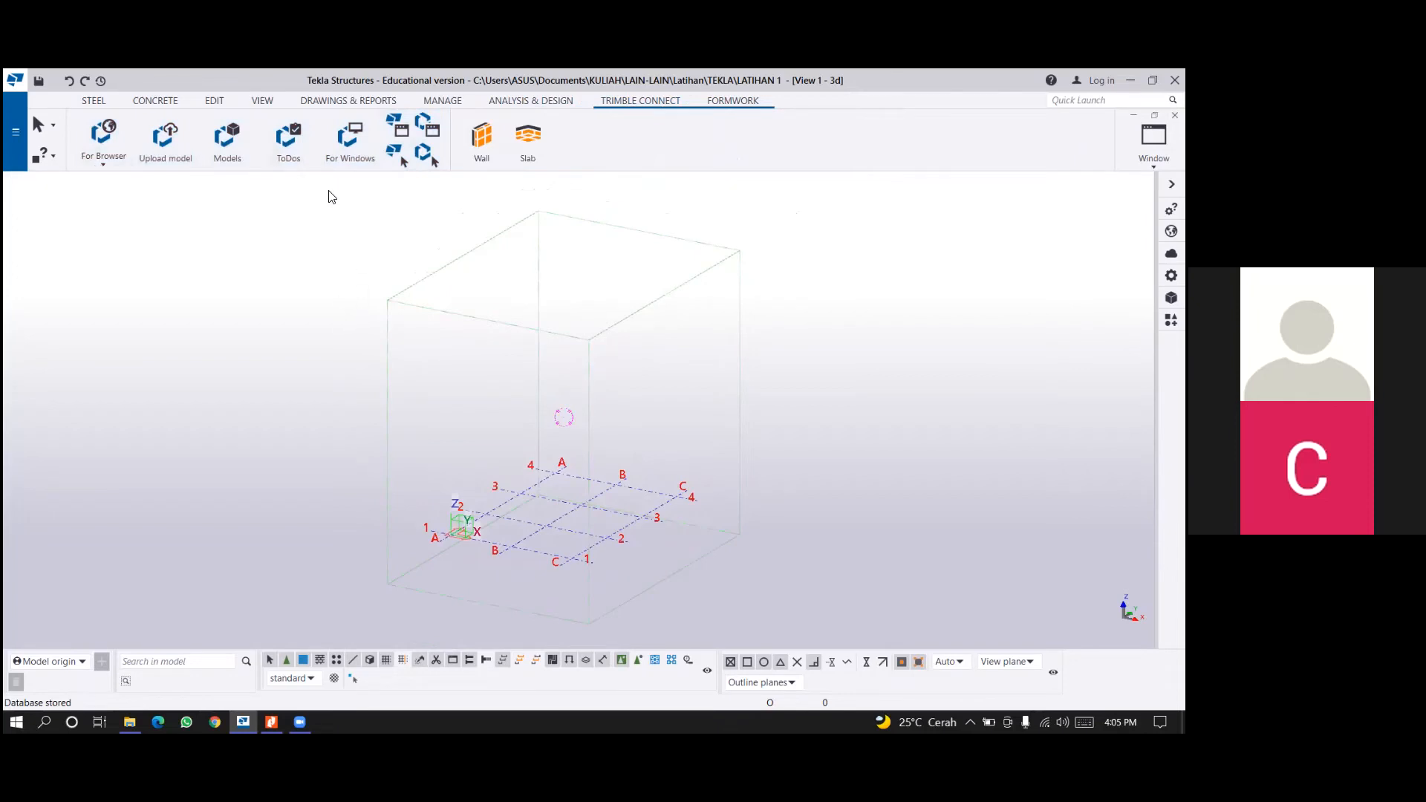
left_click_drag(315, 186, 449, 310)
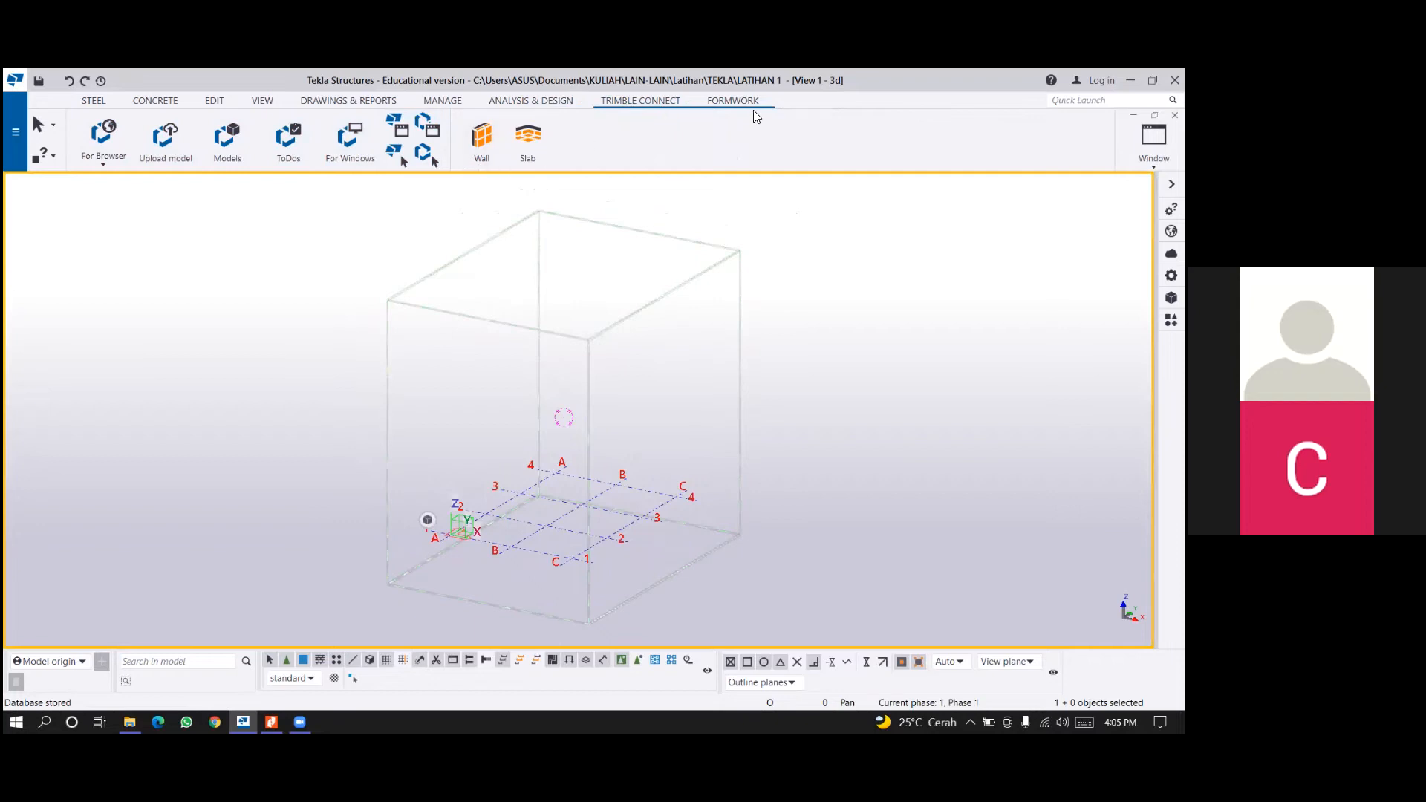
left_click(735, 101)
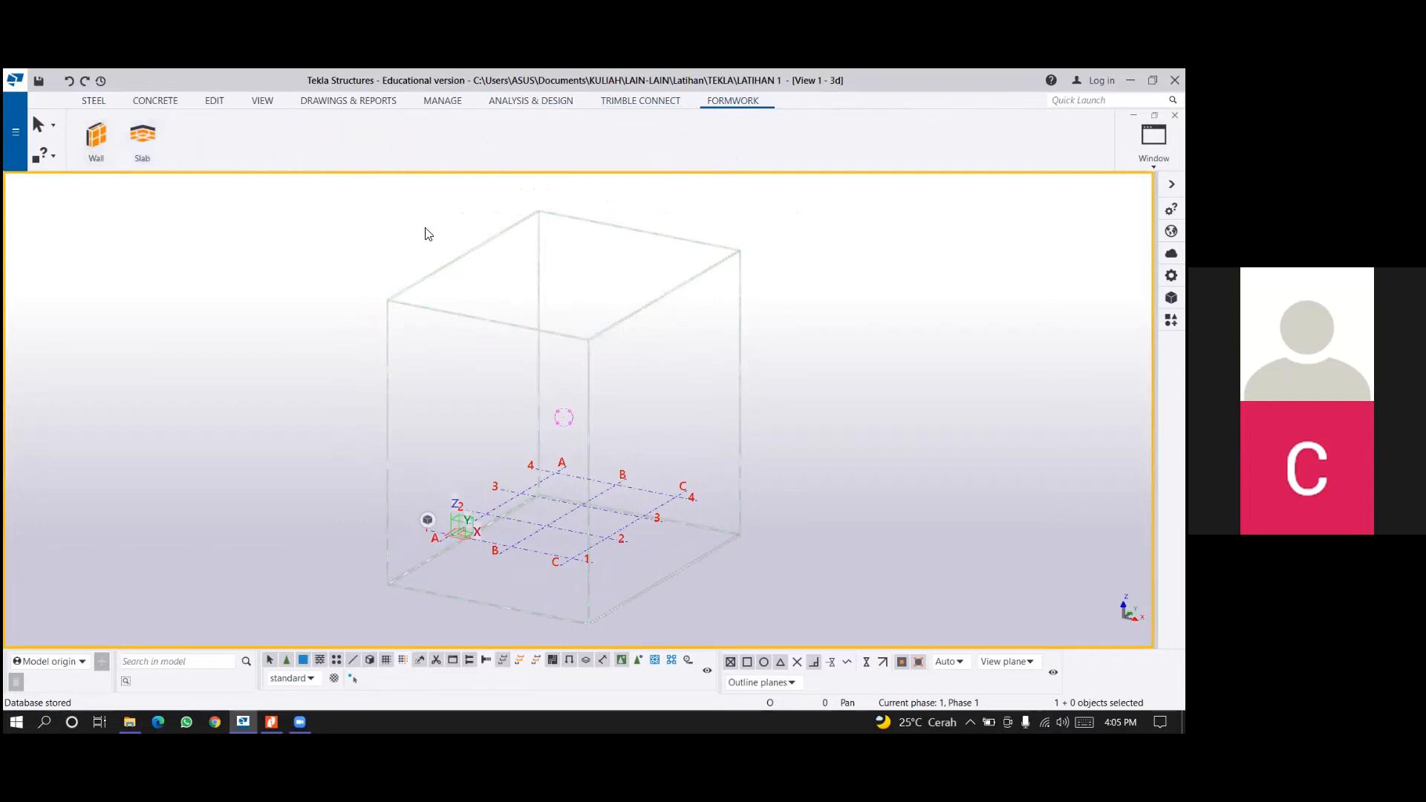
left_click(94, 101)
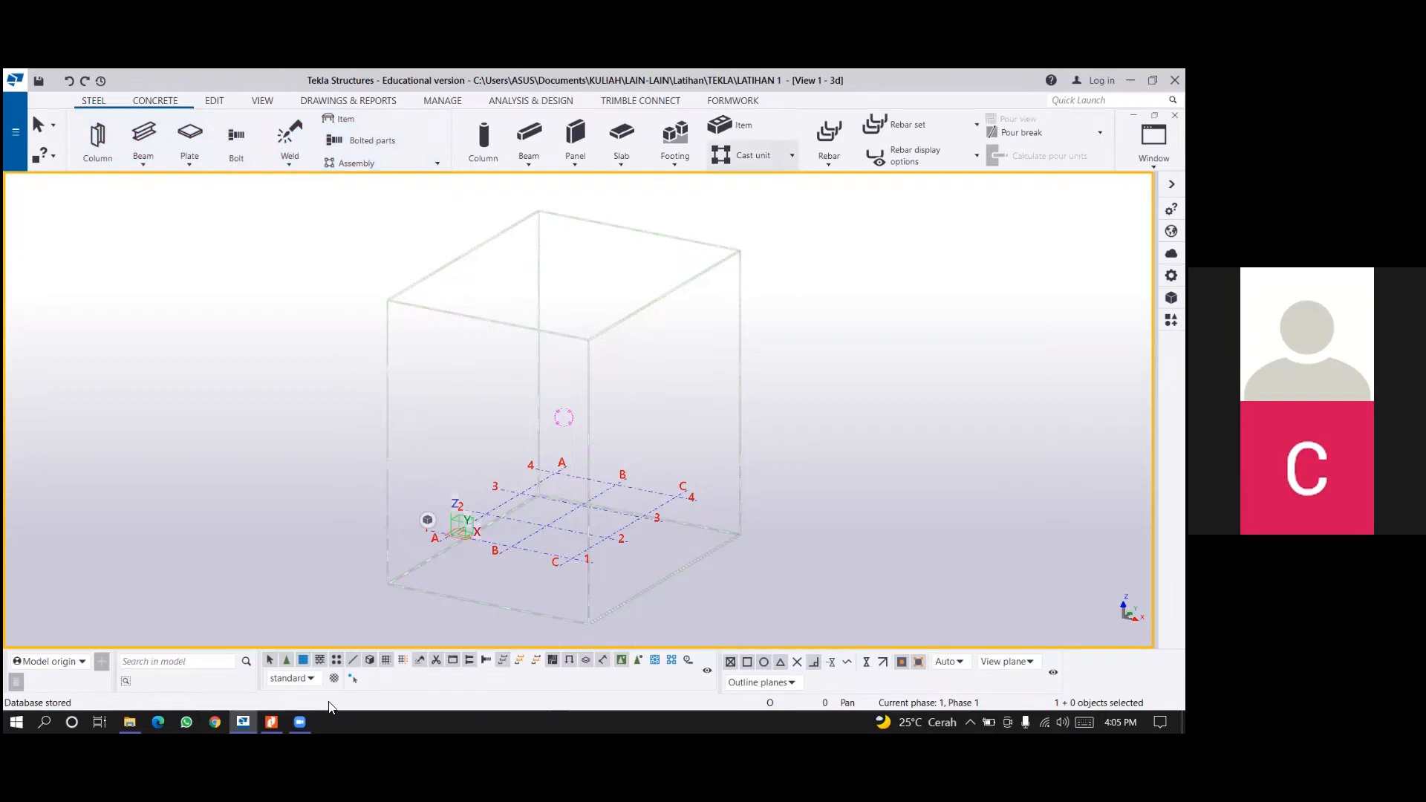
Switch to Nitro Pro, open 5. Tutorial Tekla Maros.pdf and examine the example structures on page 2.
left_click(272, 721)
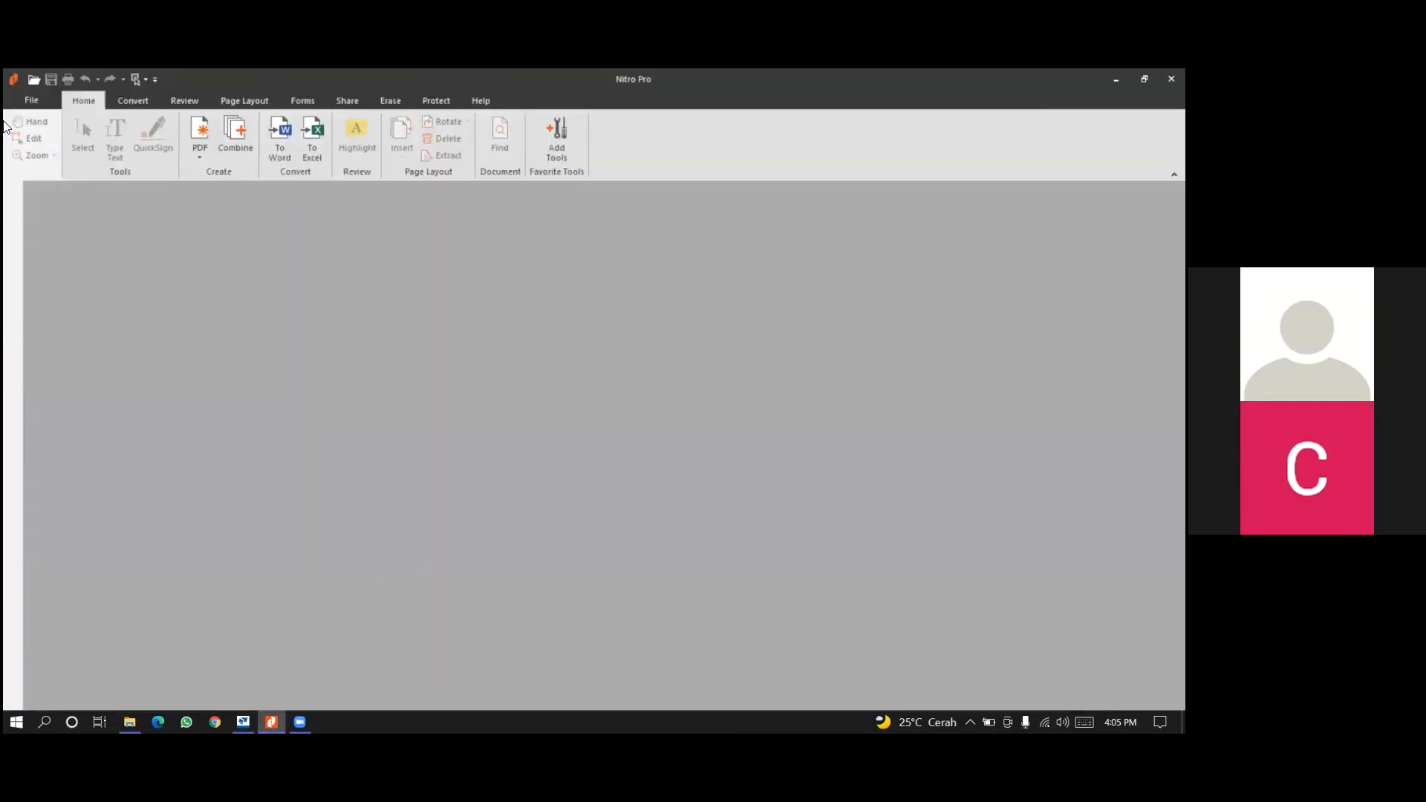
left_click(30, 80)
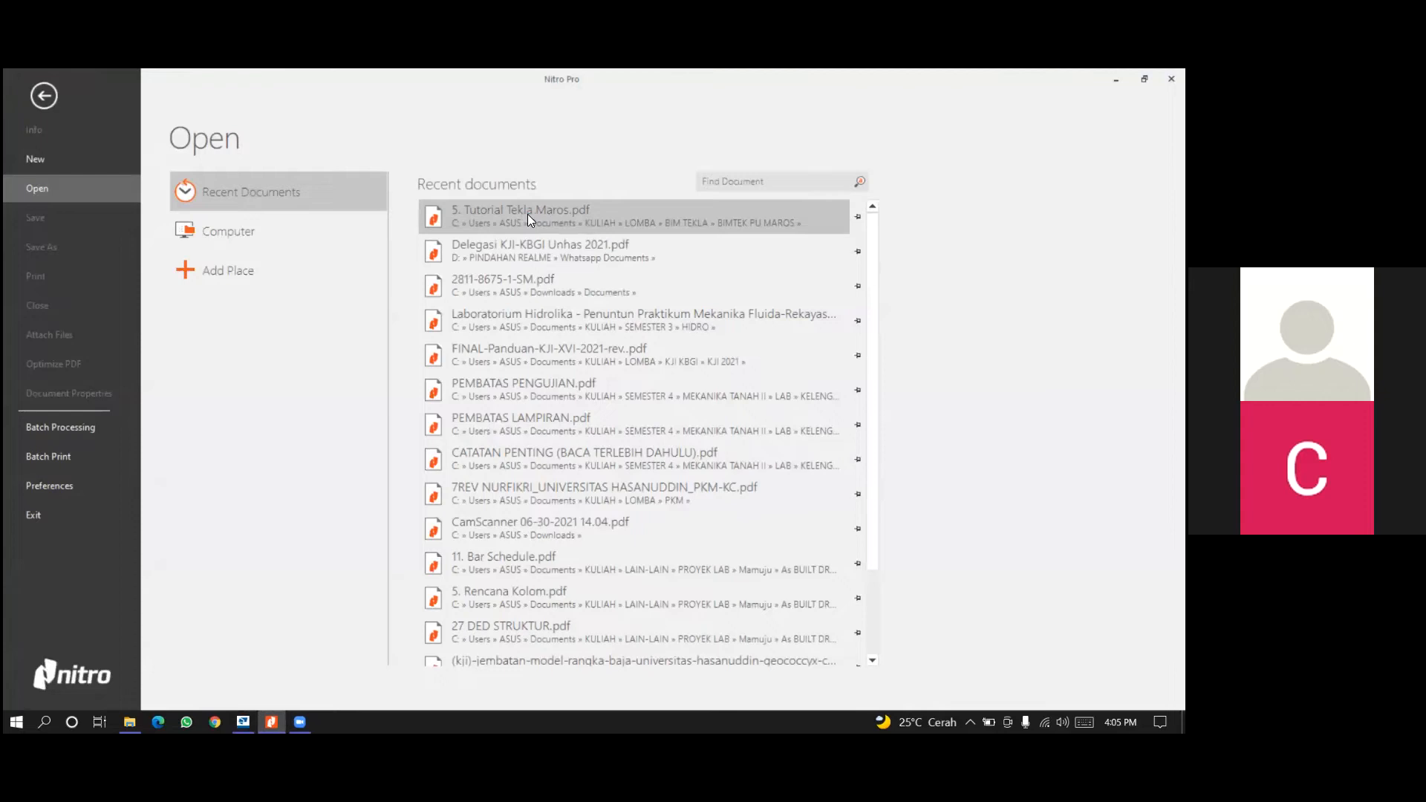
left_click(527, 214)
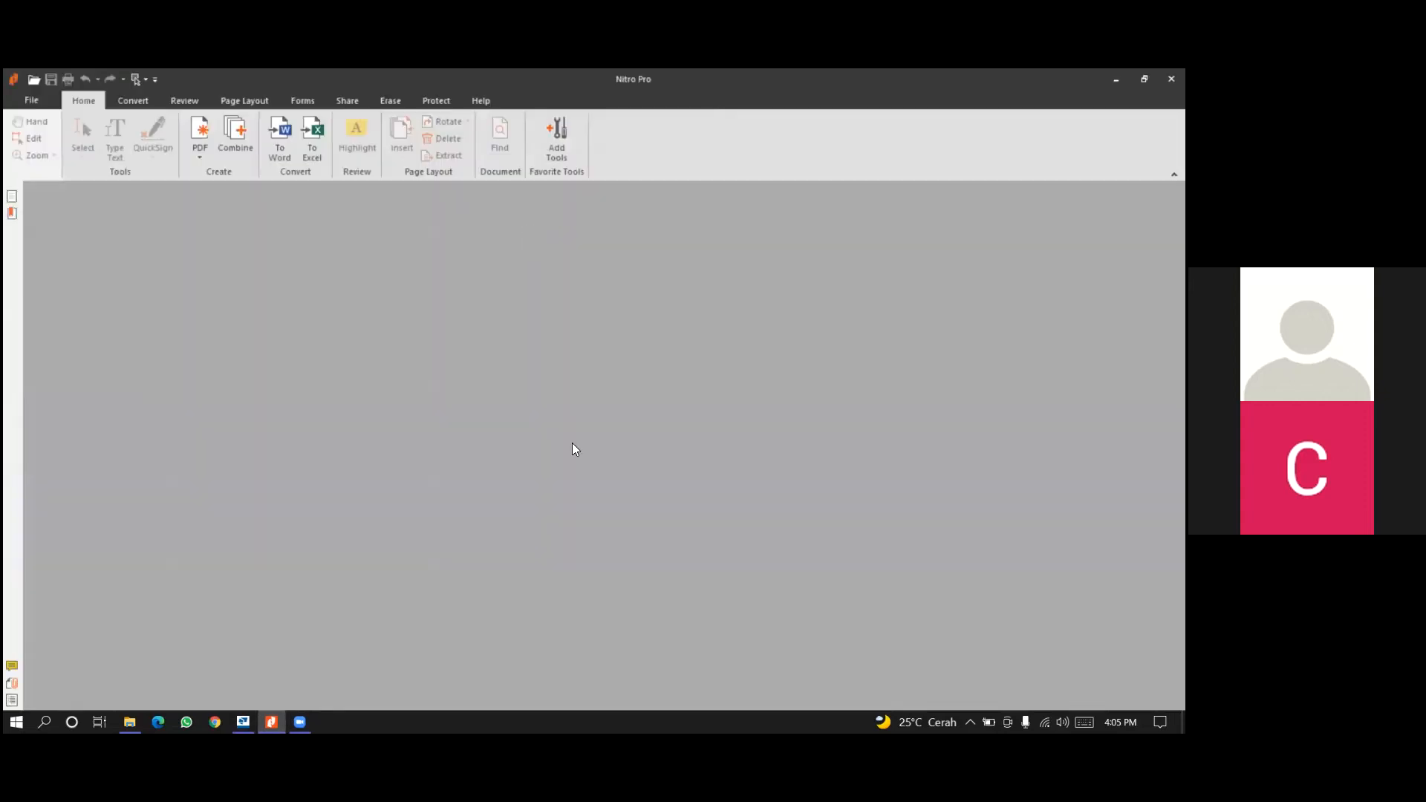
scroll(921, 434, "down", 5)
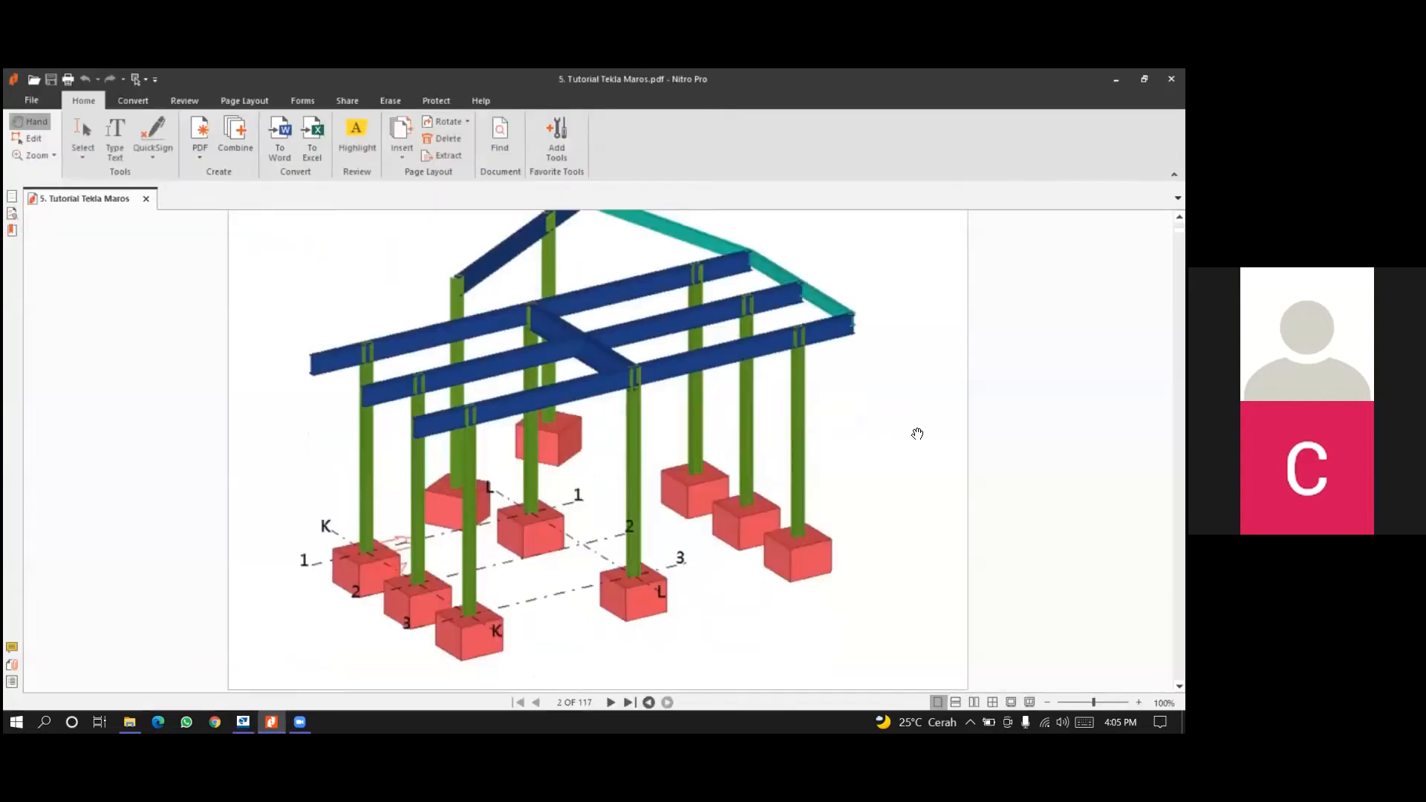
scroll(651, 496, "down", 3)
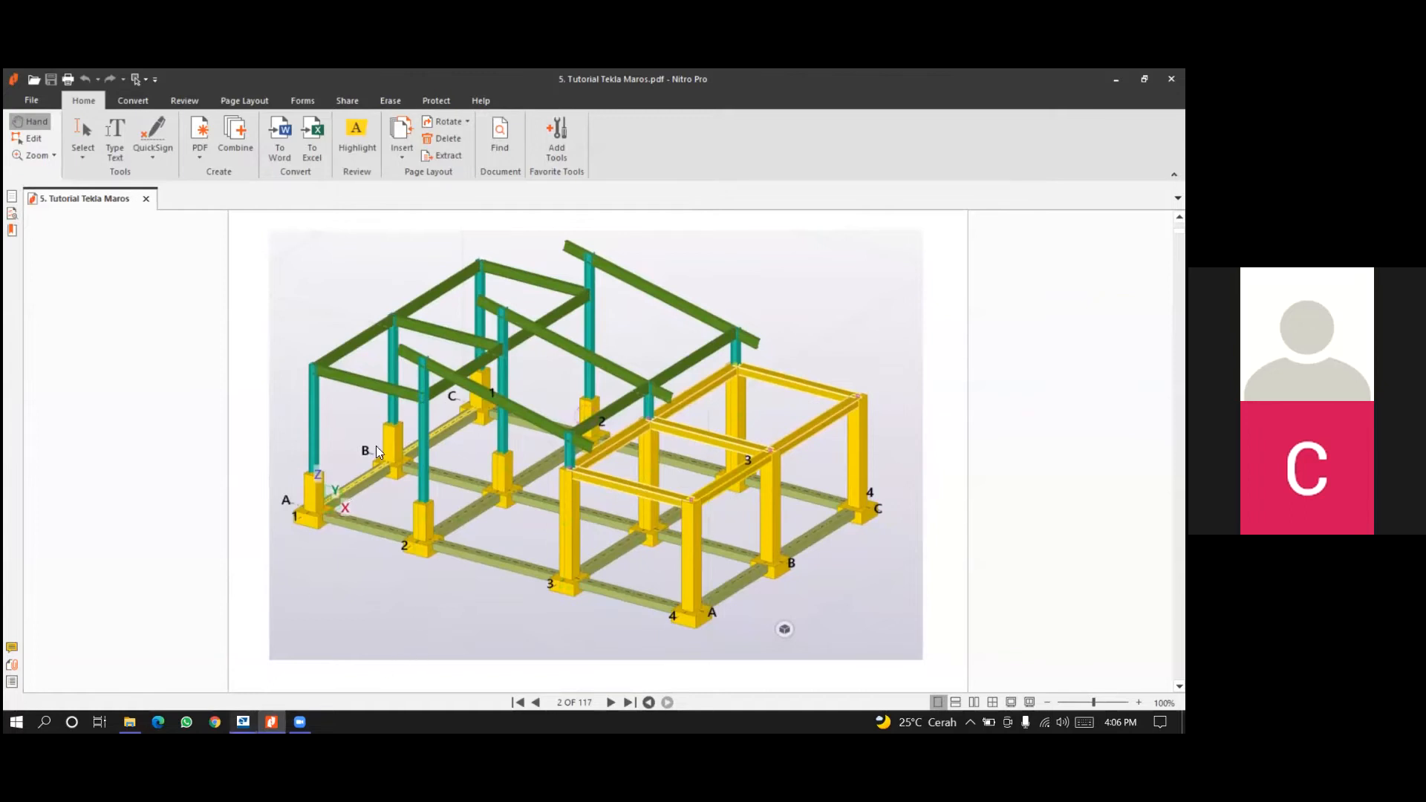
Return to Tekla Structures and examine the grid lines and work area of the 3D view from several angles.
key("alt+Tab")
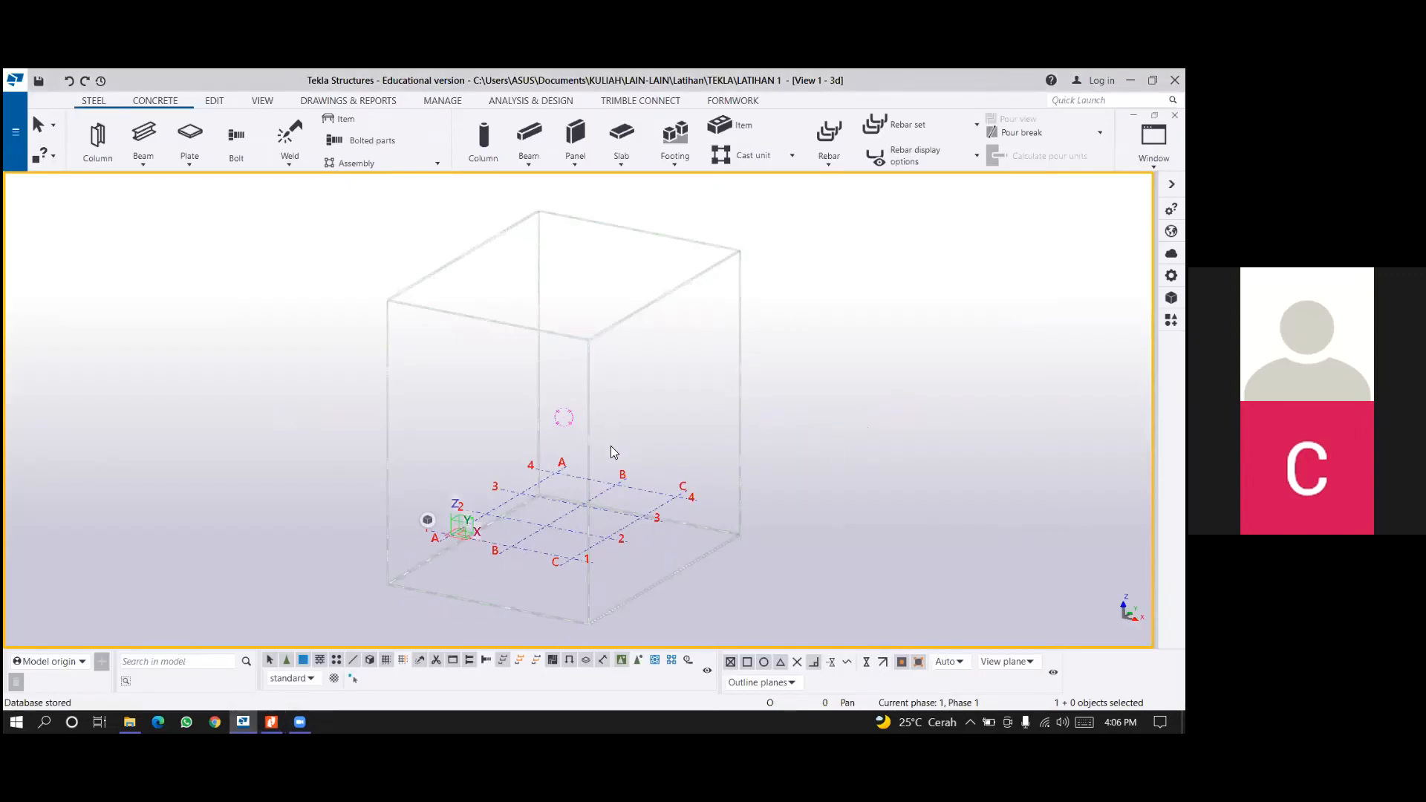
double_click(720, 548)
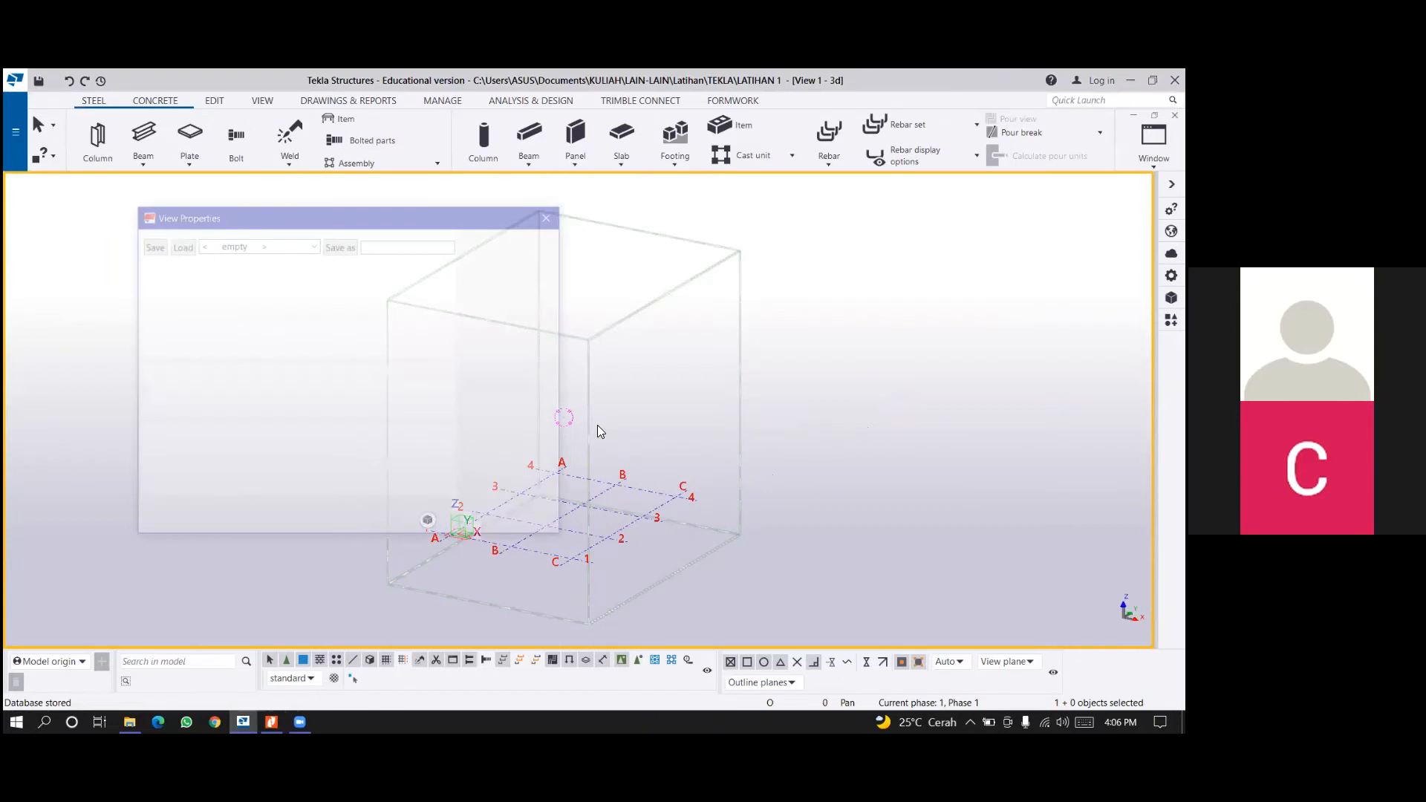
left_click(549, 216)
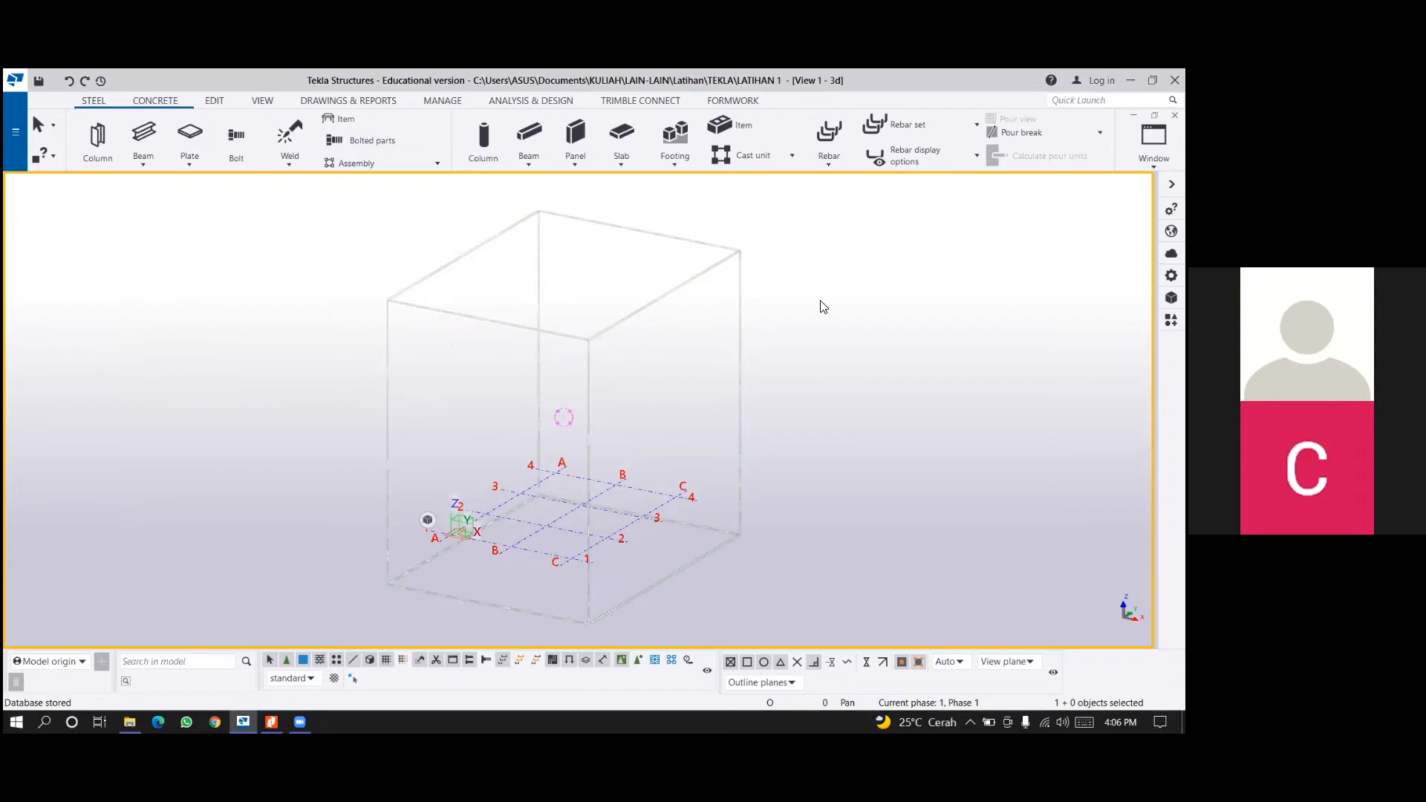
mouse_move(625, 431)
middle_mouse_down()
mouse_move(625, 419)
mouse_move(642, 452)
middle_mouse_up()
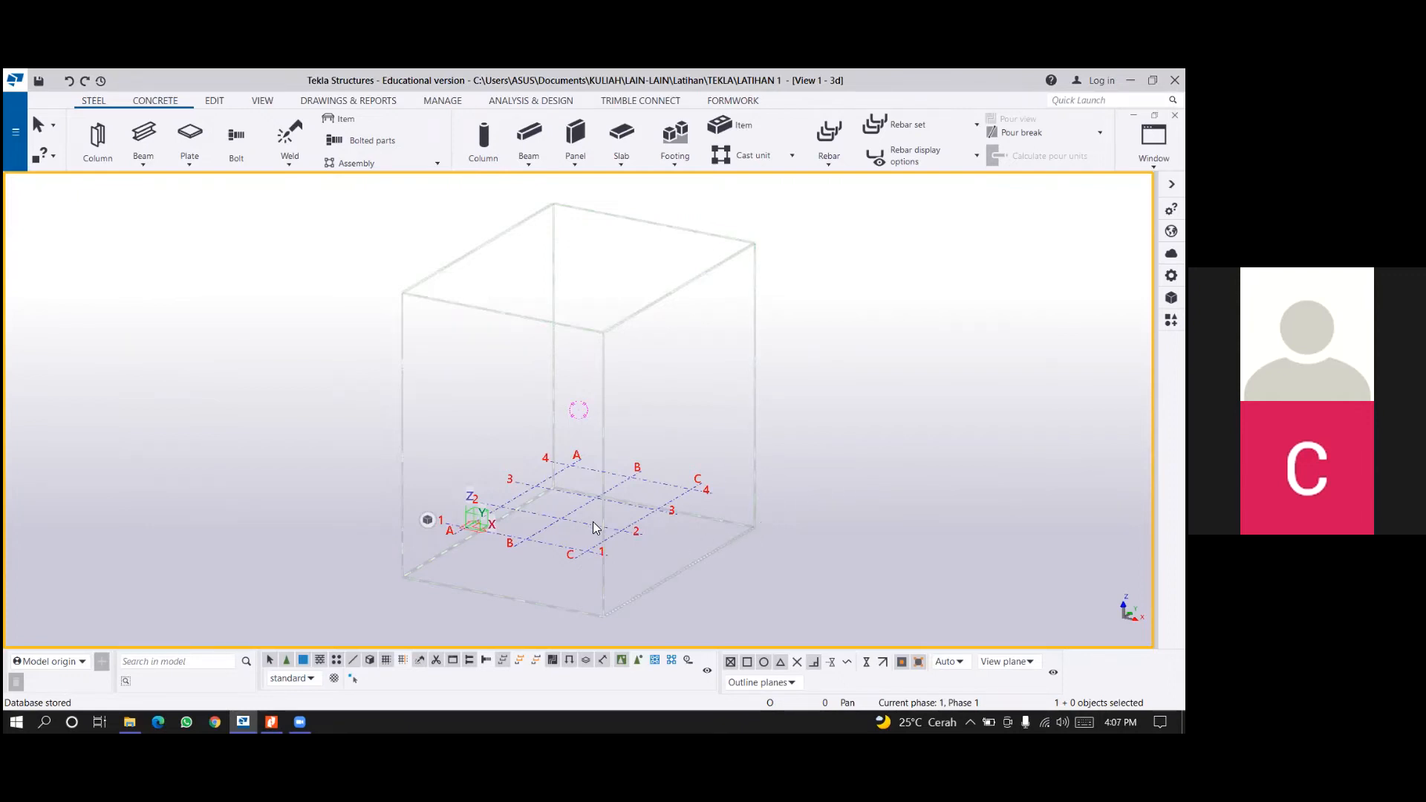
mouse_move(597, 519)
middle_mouse_down()
mouse_move(586, 509)
mouse_move(601, 531)
middle_mouse_up()
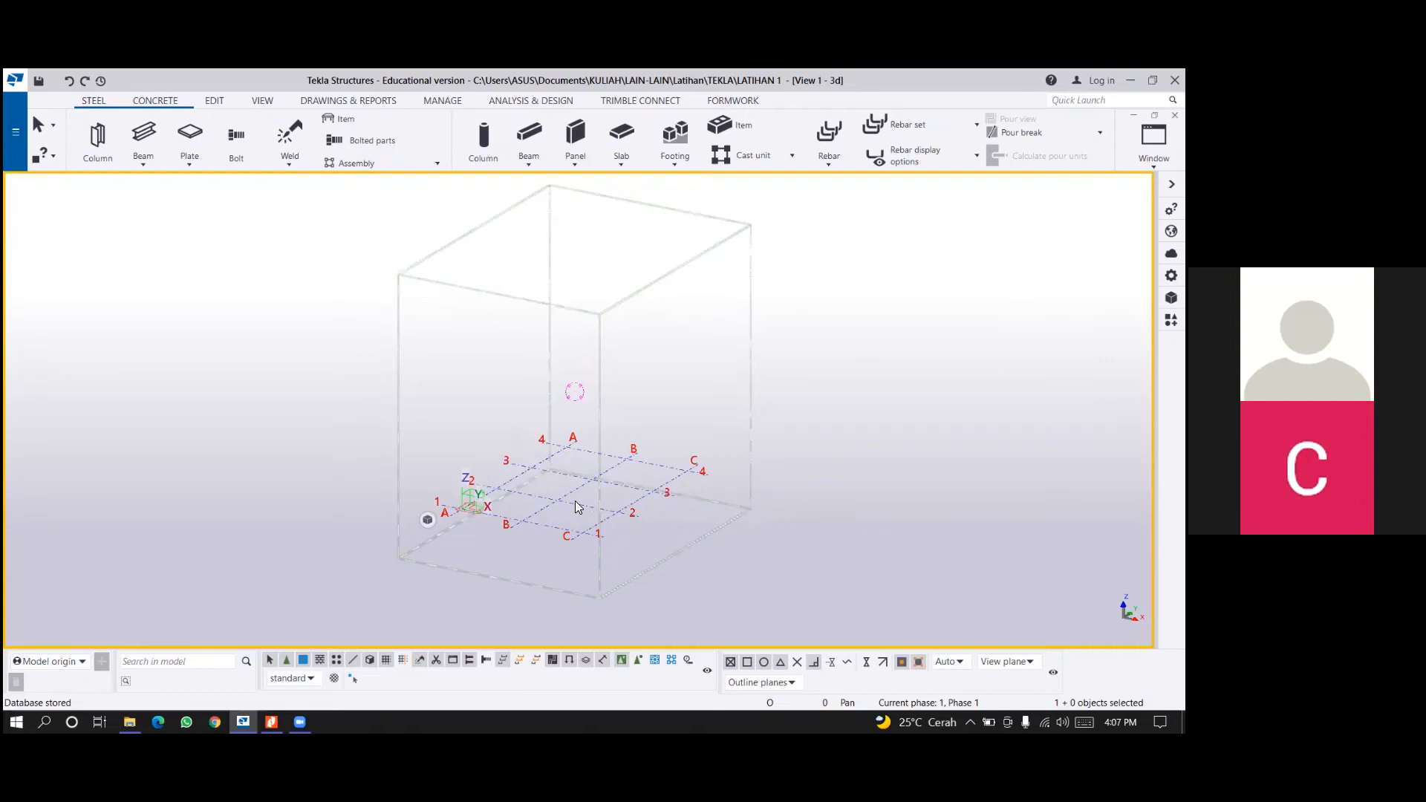
scroll(594, 494, "up", 2)
scroll(614, 477, "up", 2)
middle_click_drag(581, 436, 602, 452)
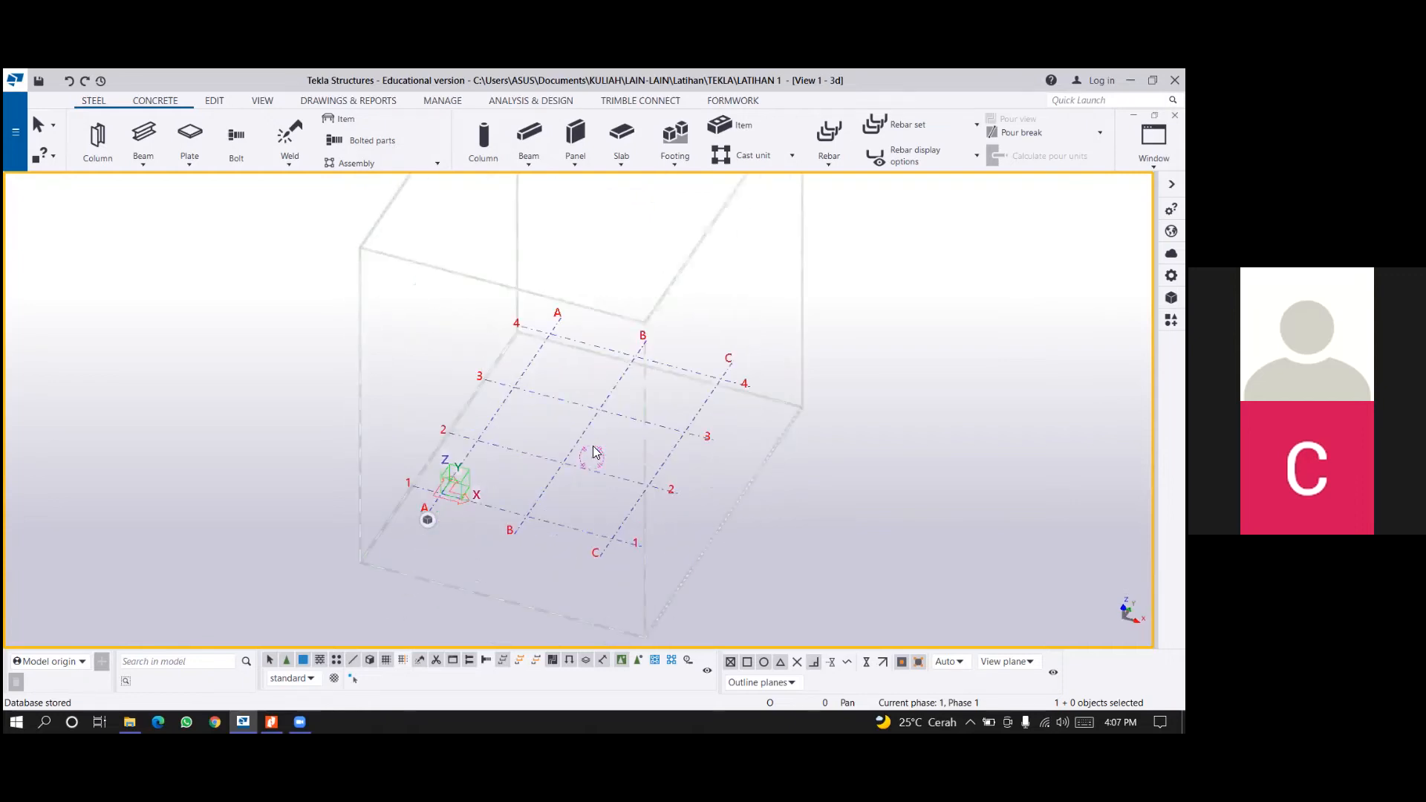
middle_click_drag(191, 245, 241, 121, "ctrl")
middle_click_drag(612, 528, 654, 505, "ctrl")
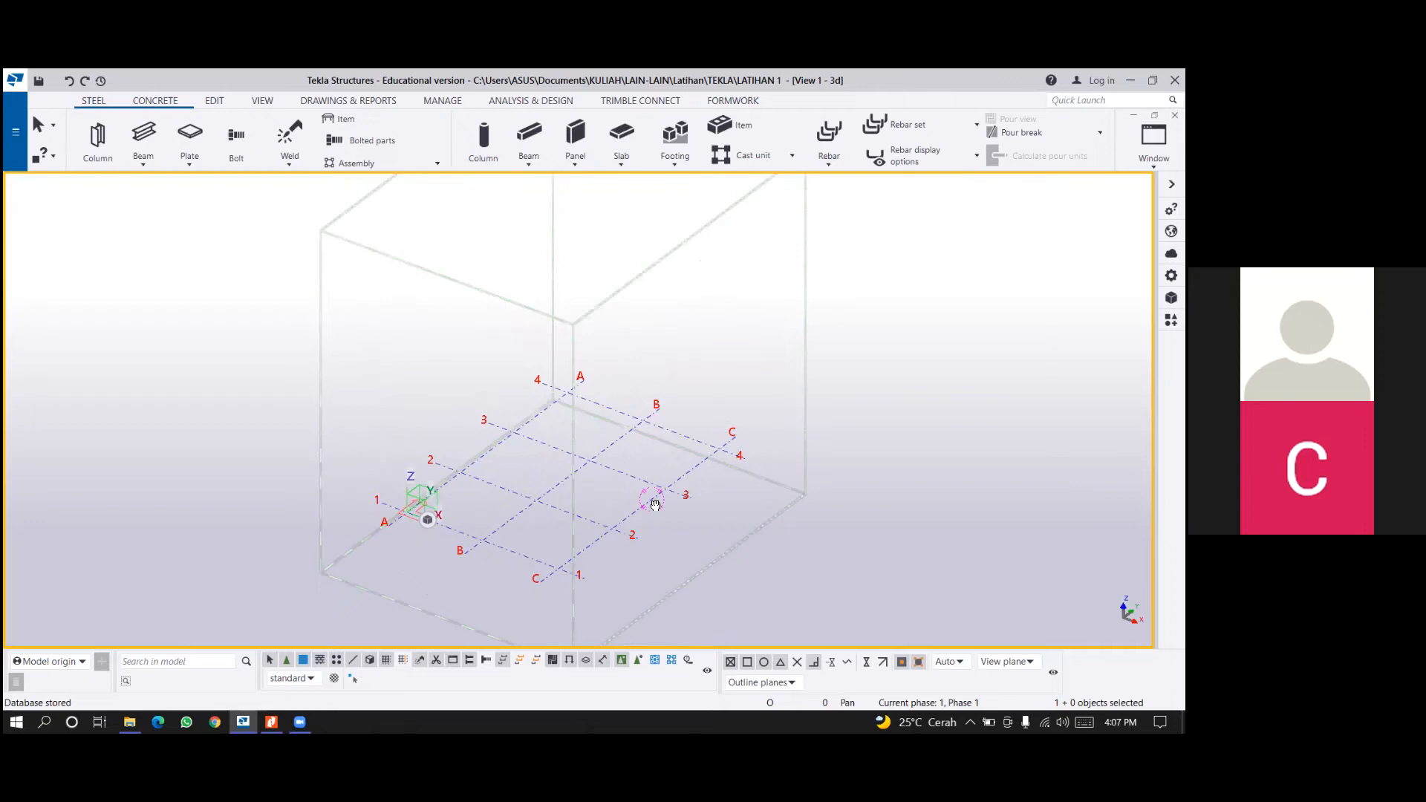
mouse_move(655, 504)
middle_mouse_down("ctrl")
mouse_move(550, 478)
mouse_move(642, 500)
middle_mouse_up("ctrl")
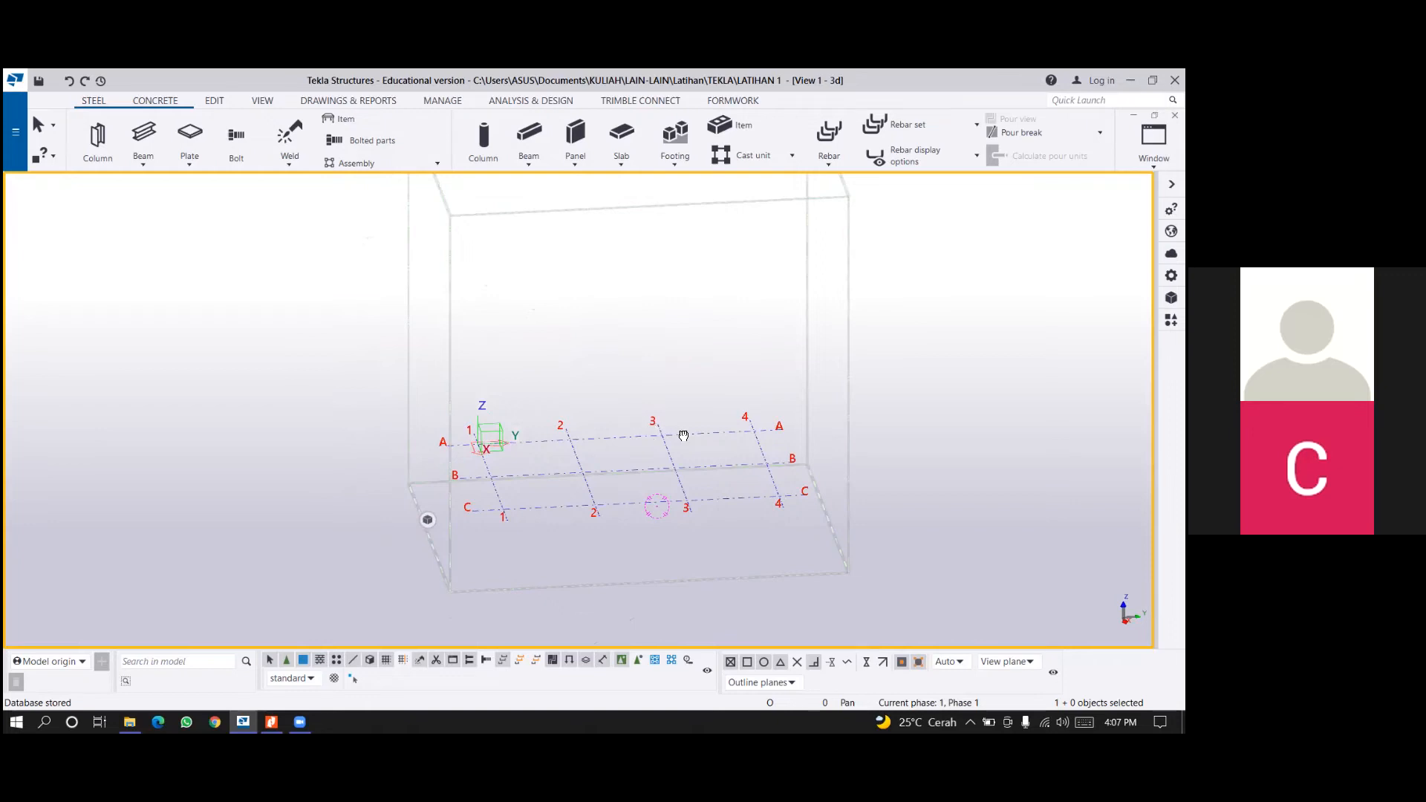
middle_click_drag(705, 433, 754, 490, "ctrl")
middle_click_drag(720, 463, 935, 551, "ctrl")
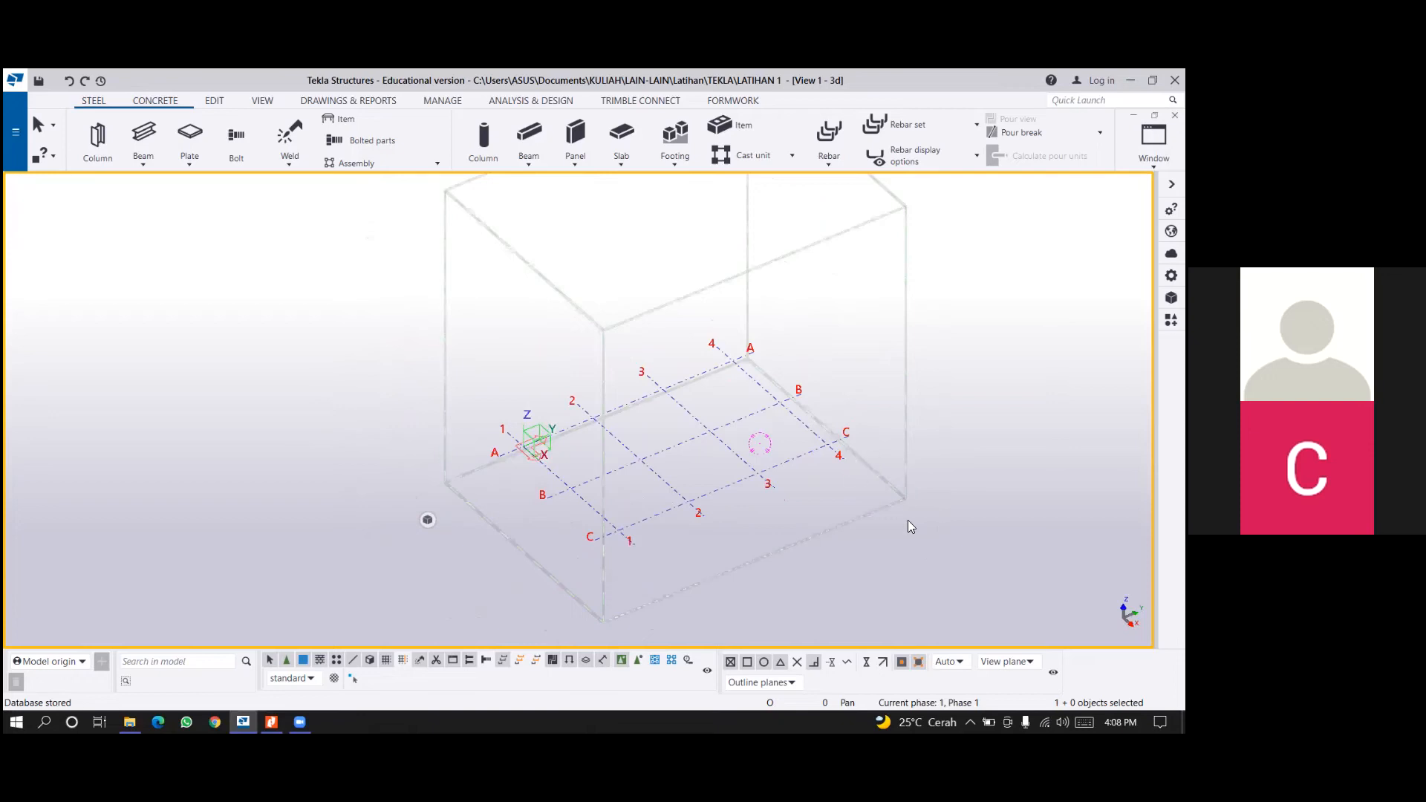
middle_click_drag(697, 535, 682, 507)
middle_click_drag(873, 366, 787, 332)
scroll(789, 333, "down", 1)
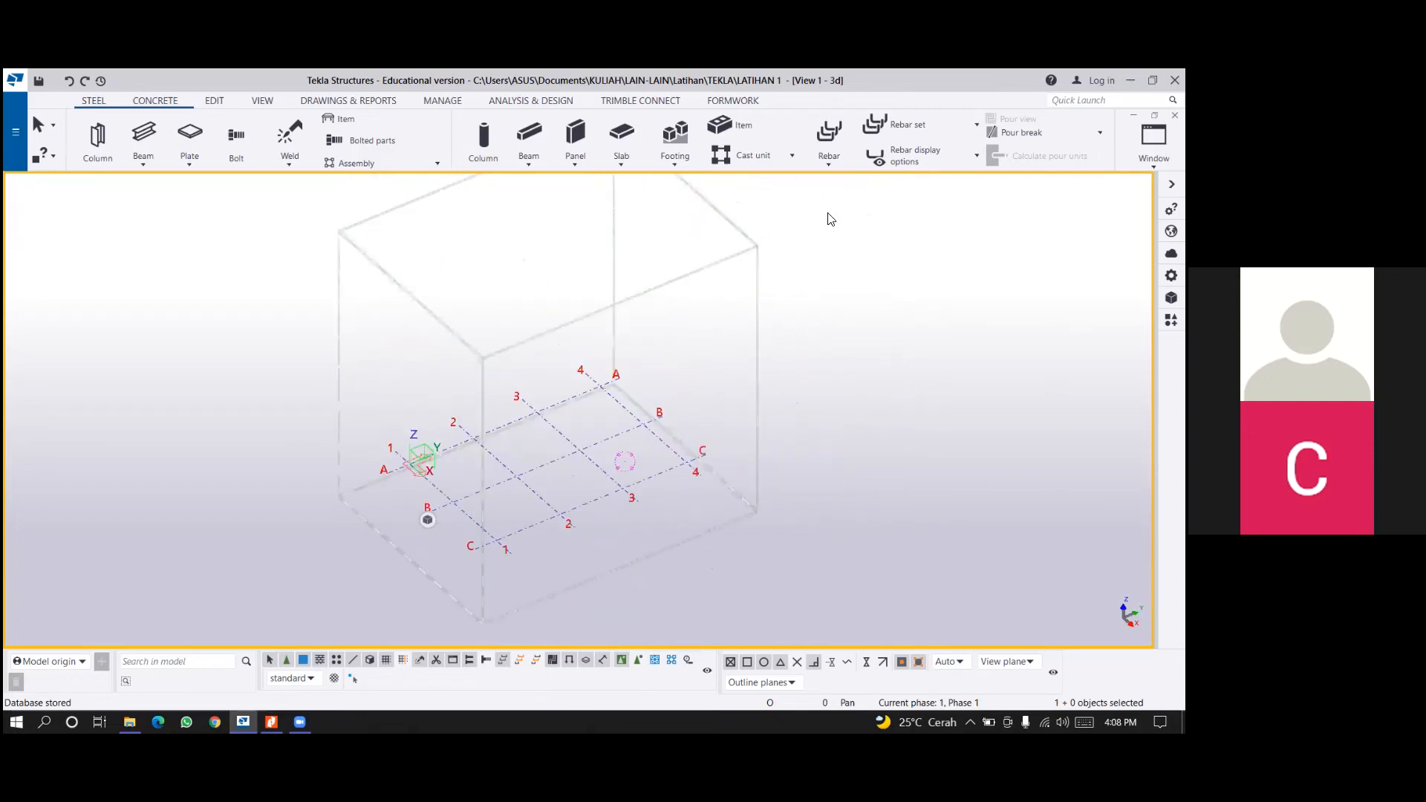
Open the properties of the model's rectangular grid.
left_click(262, 101)
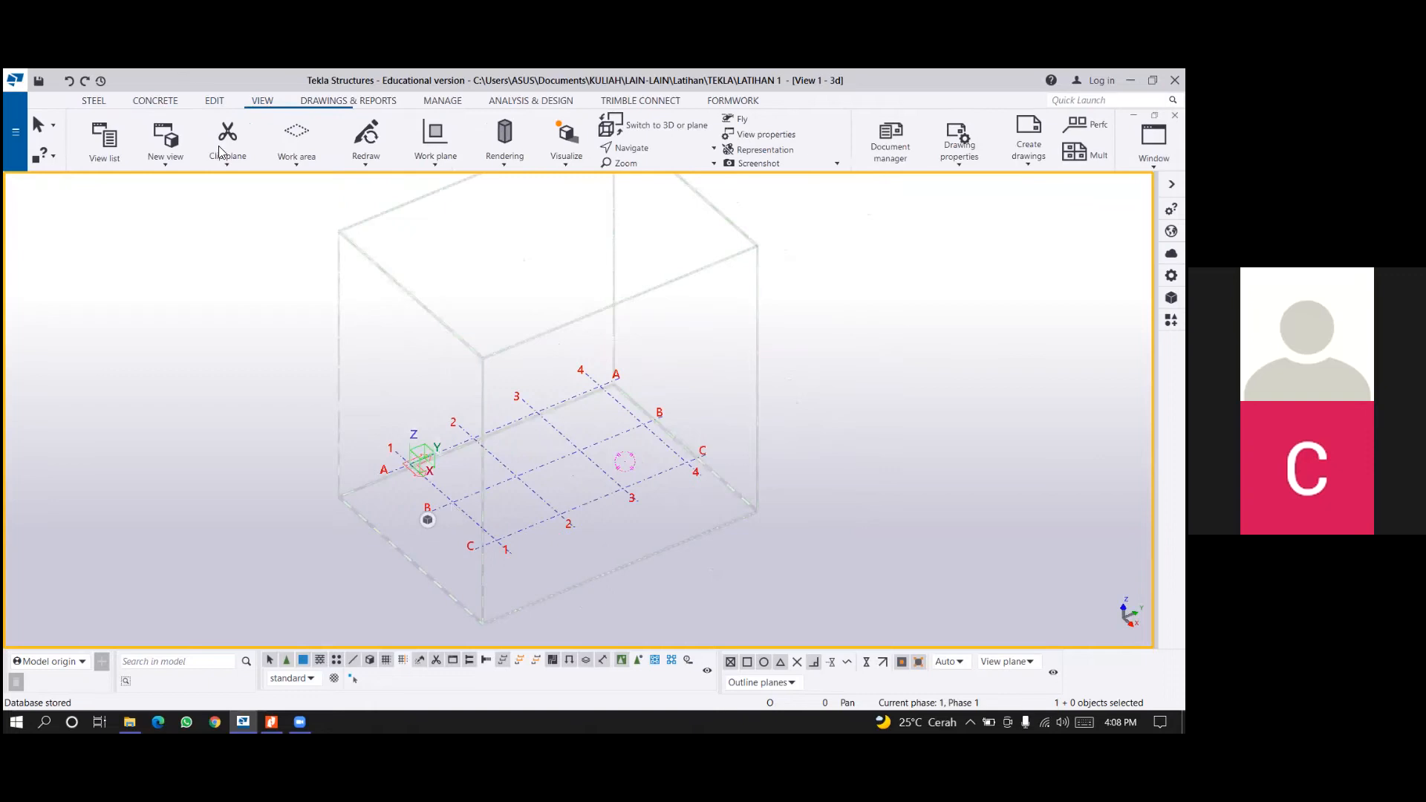
left_click(534, 524)
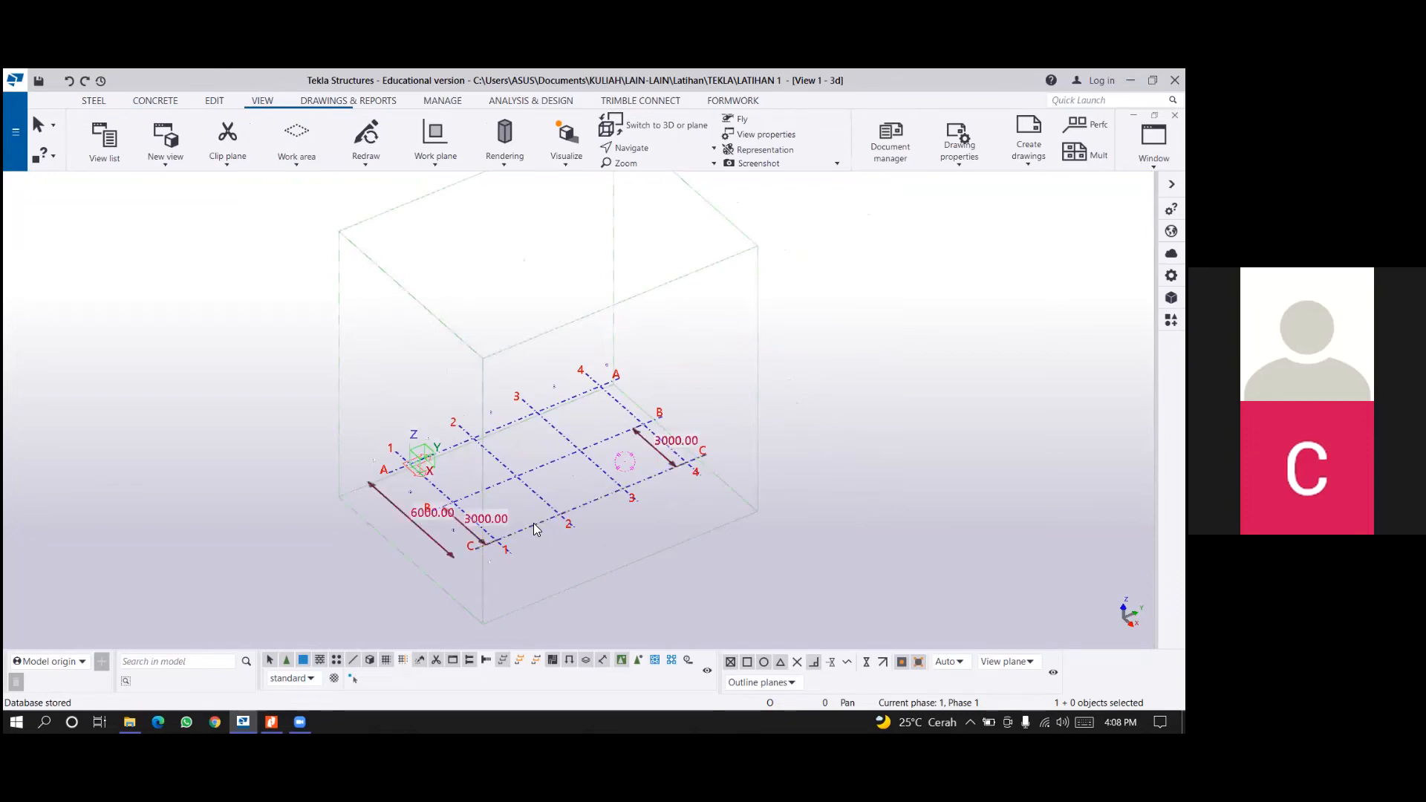
double_click(536, 528)
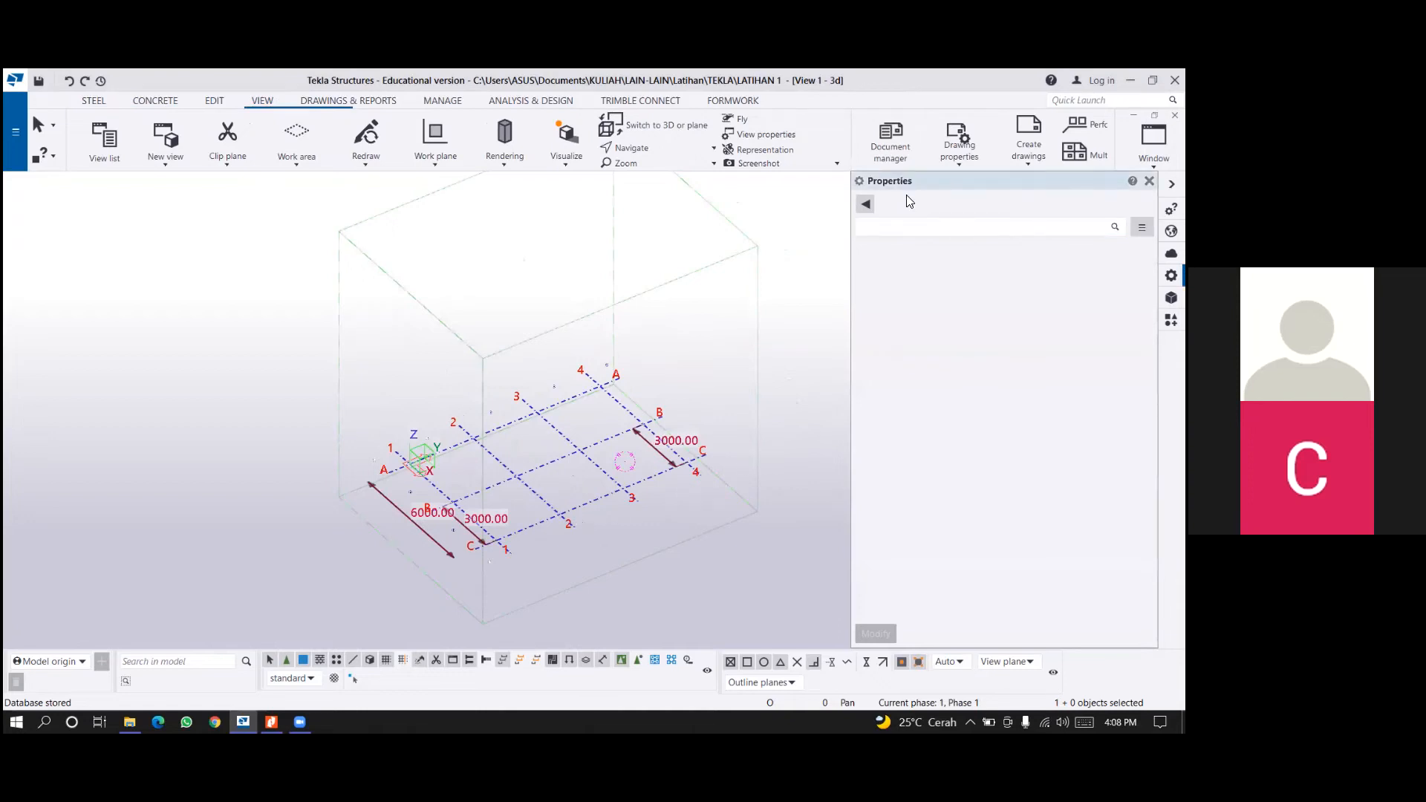
left_click(866, 207)
left_click(870, 212)
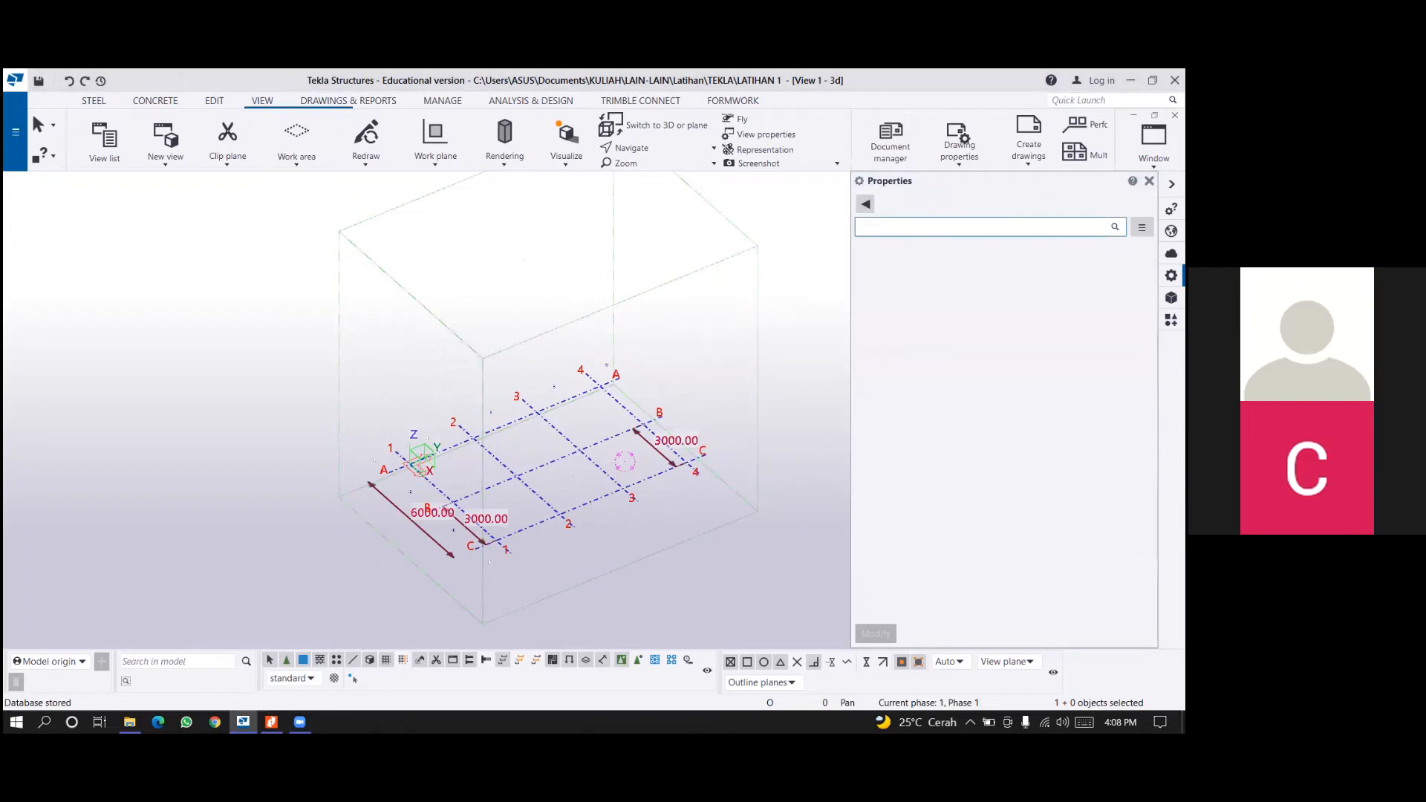
left_click(553, 538)
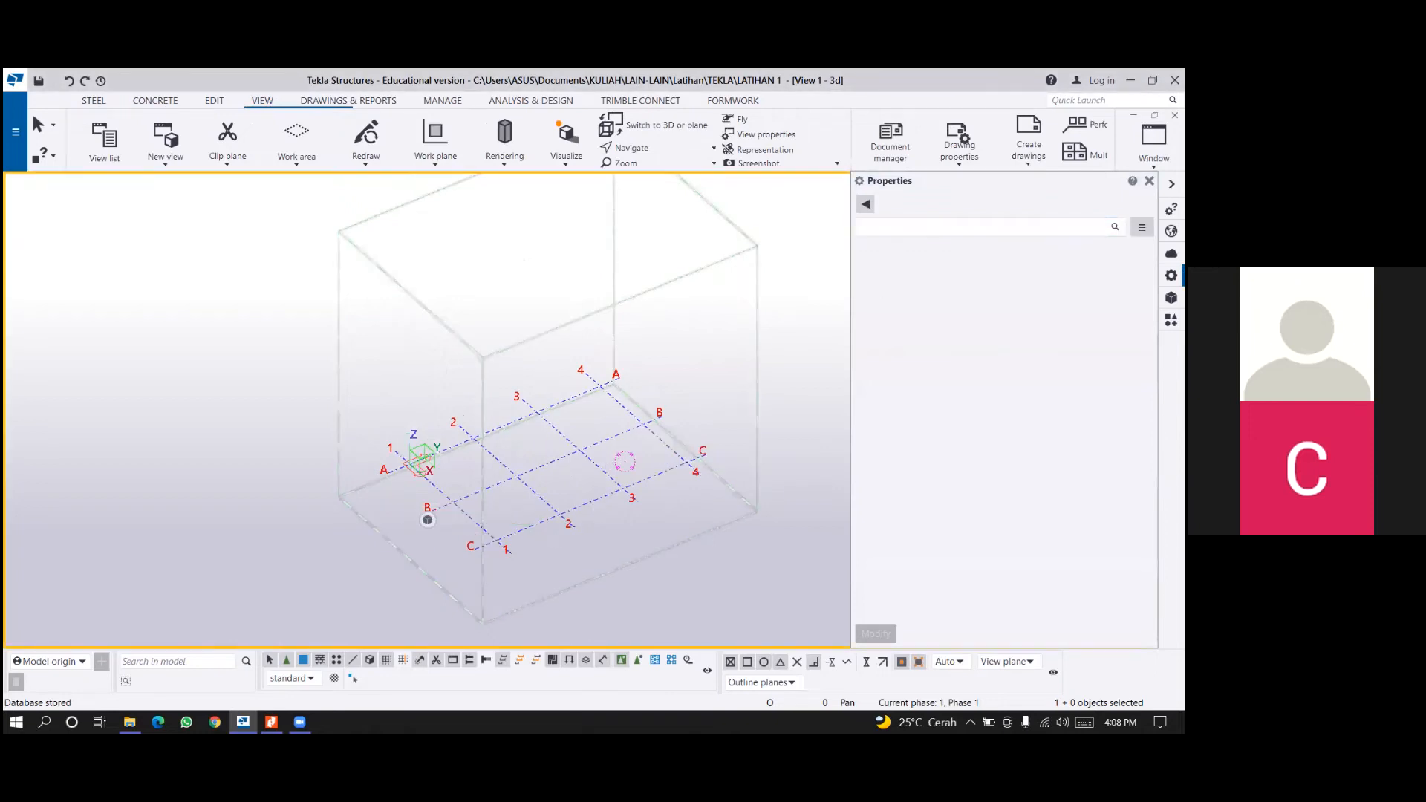
double_click(513, 532)
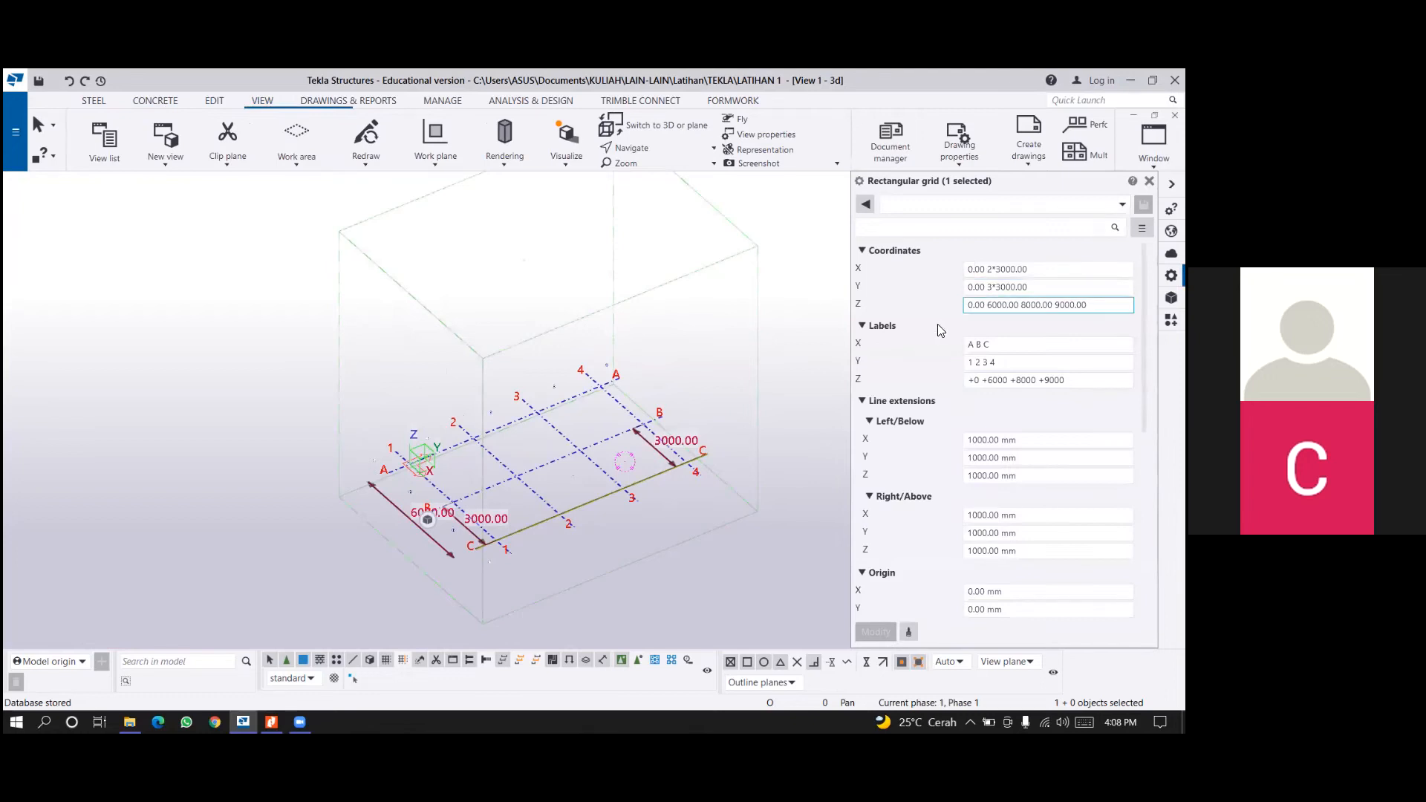
Set the rectangular grid's X coordinates to 0.00 3*3000.00 and apply the change to the model.
scroll(543, 514, "up", 2)
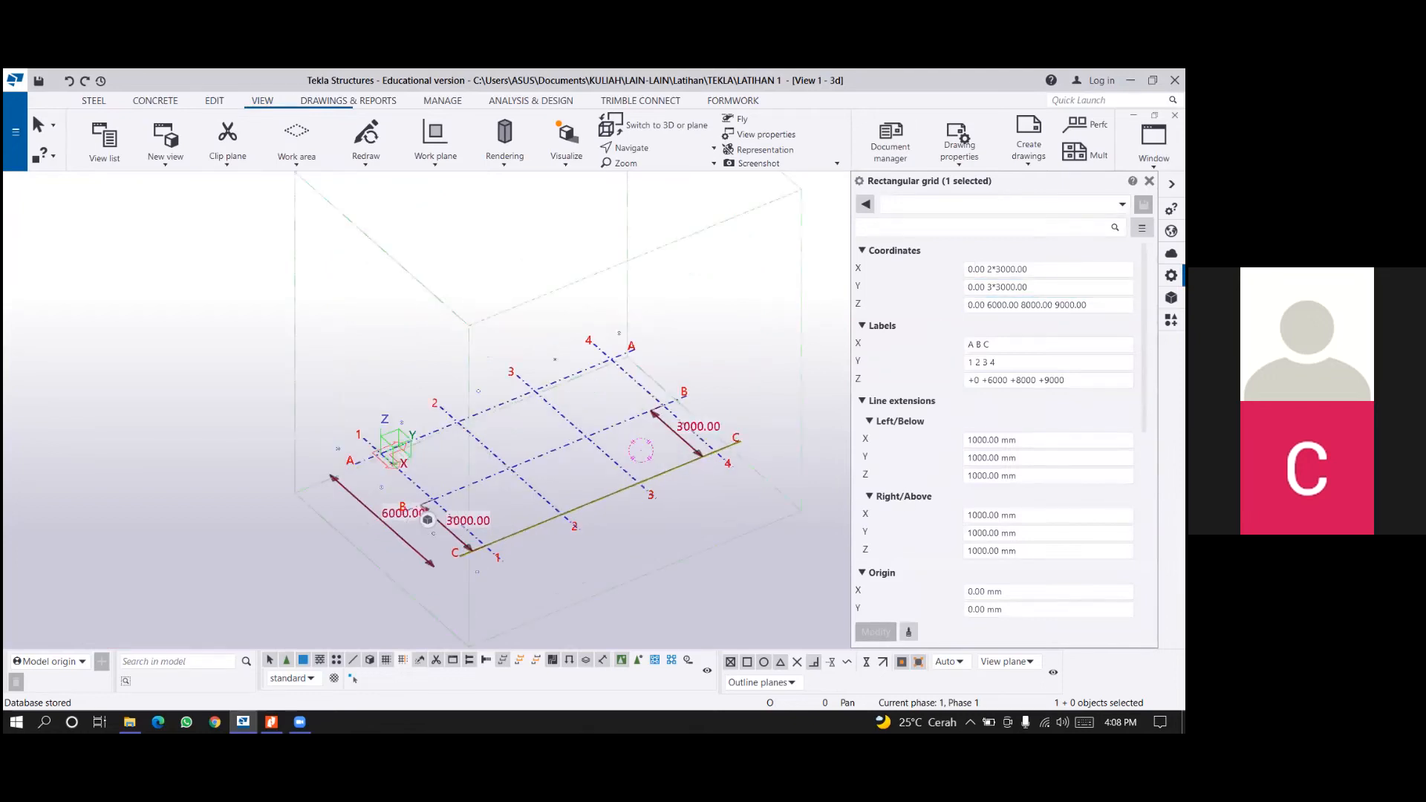
middle_click_drag(578, 527, 490, 519, "ctrl")
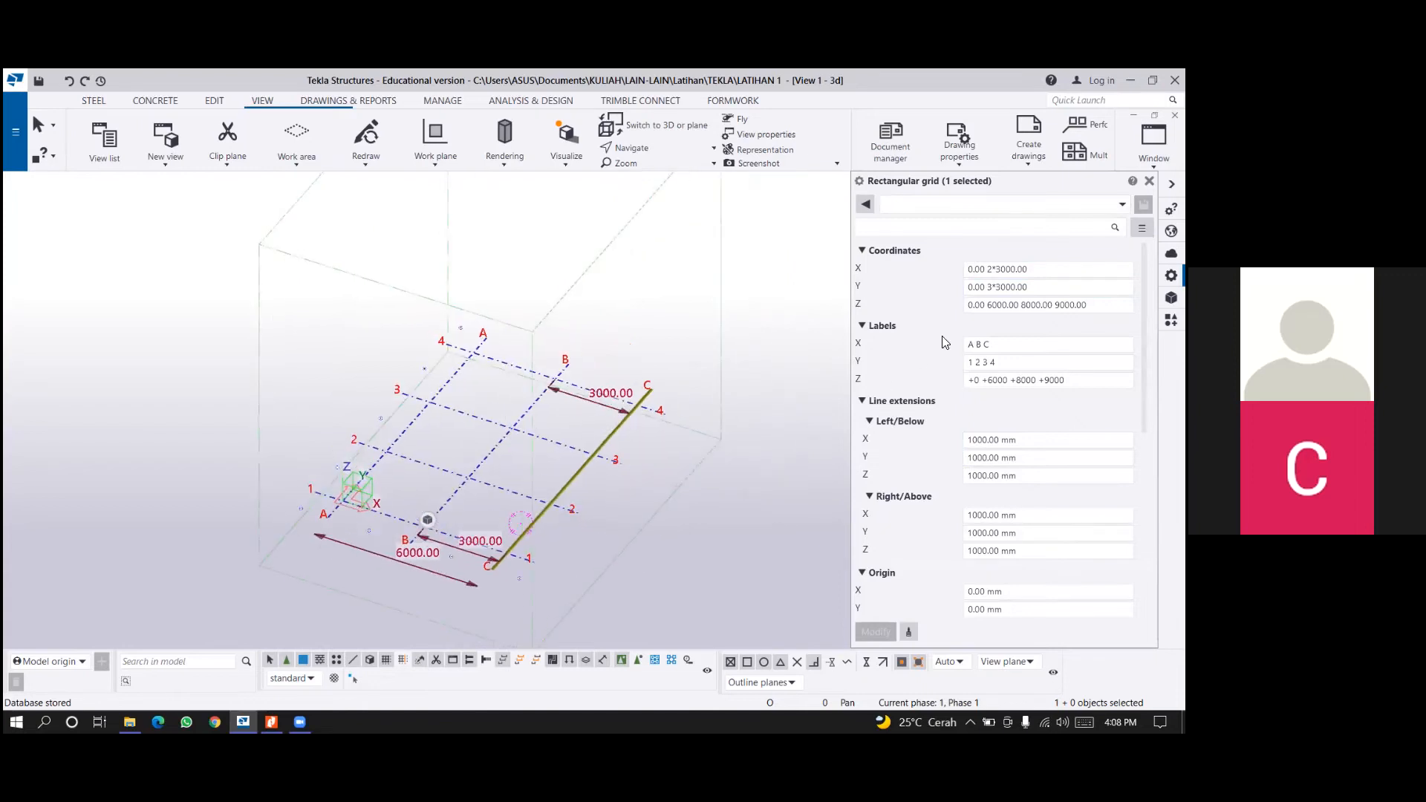
scroll(945, 342, "up", 1)
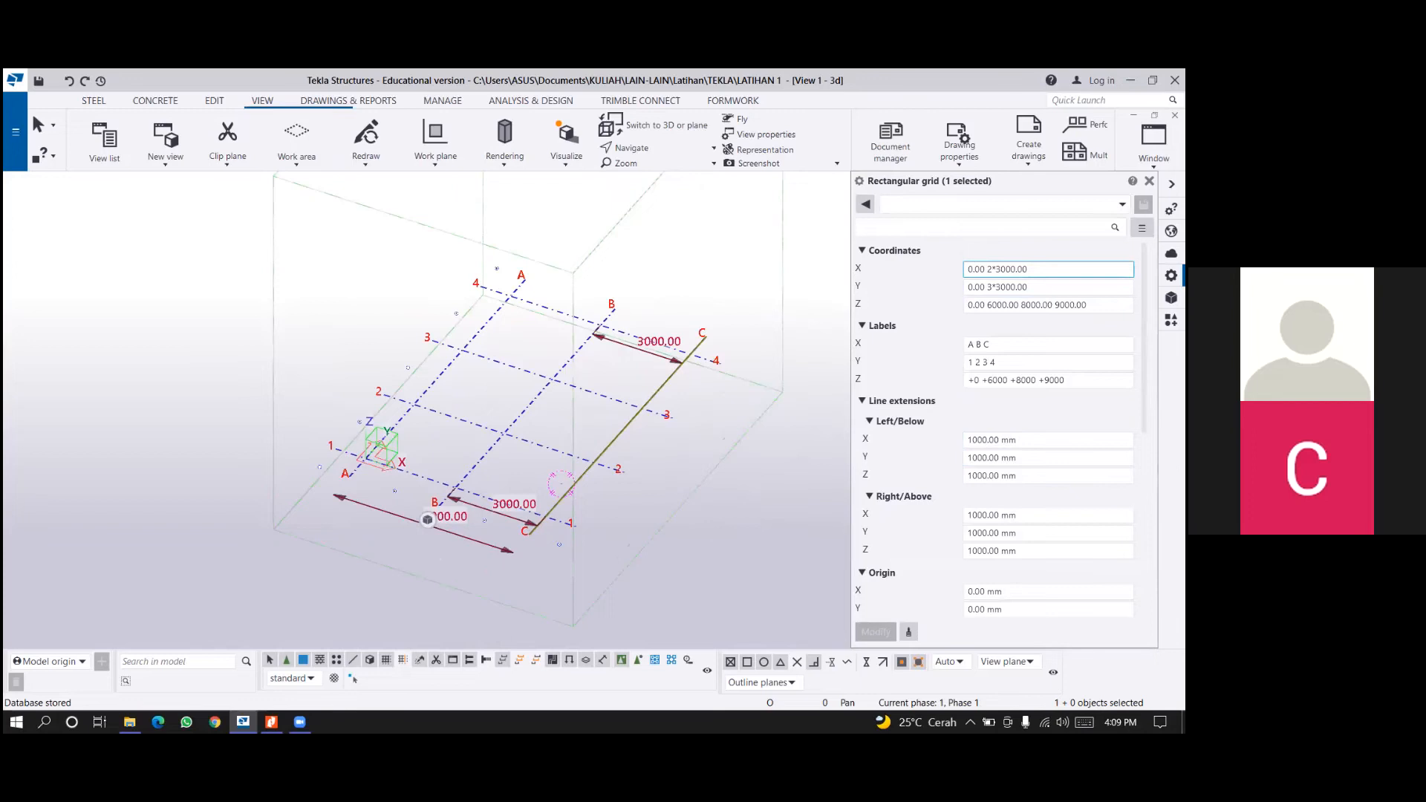
left_click_drag(1029, 269, 1017, 270)
left_click(1028, 270)
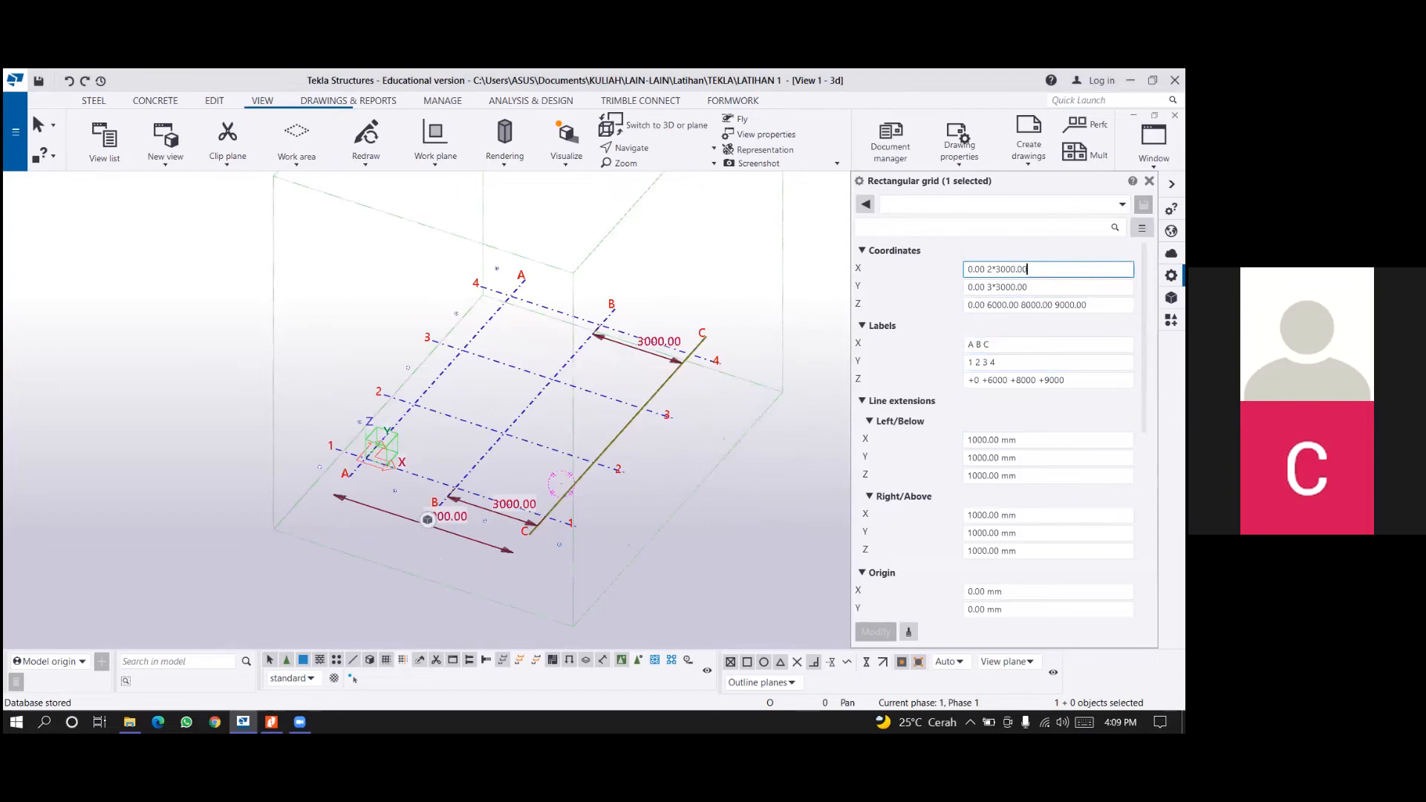
key("shift+Left")
type("3")
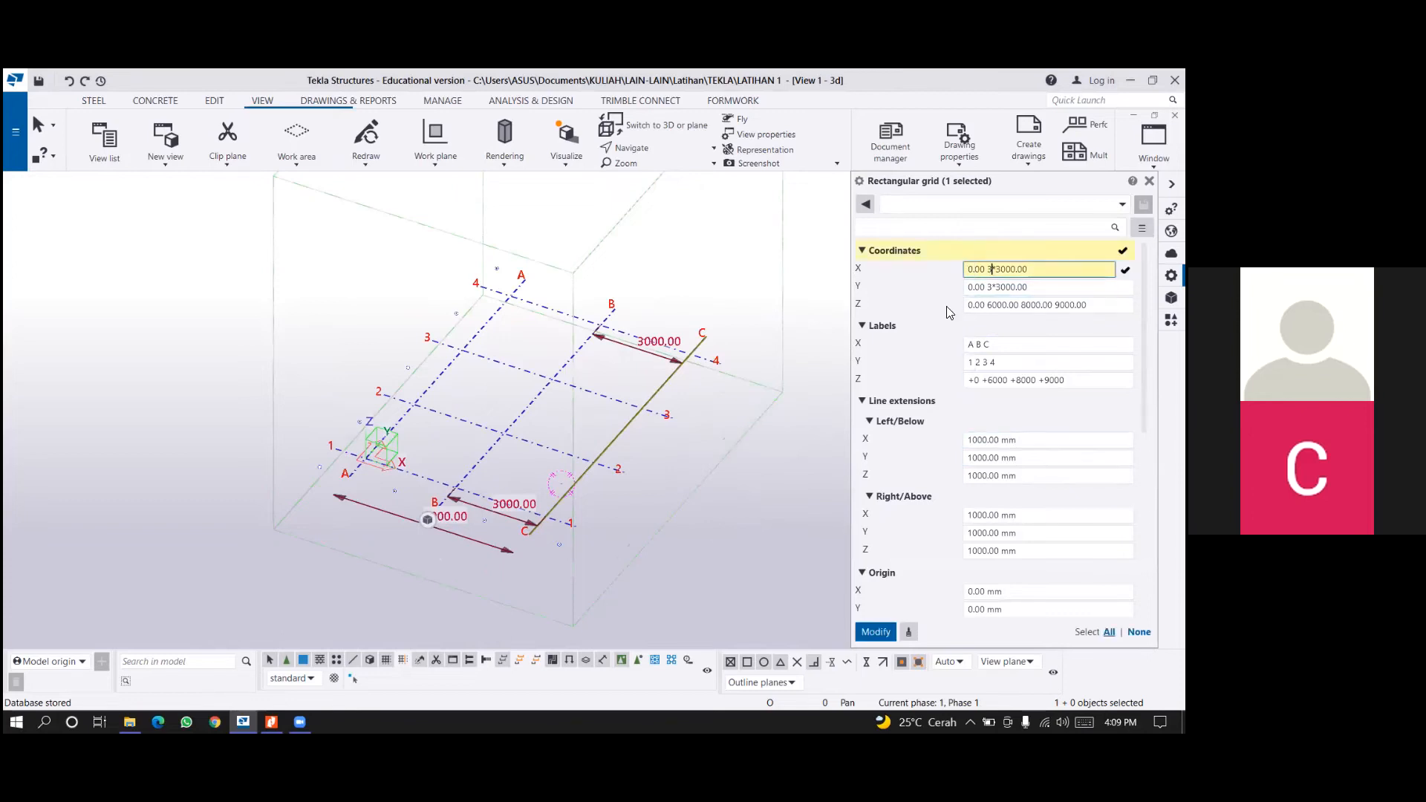
left_click(877, 632)
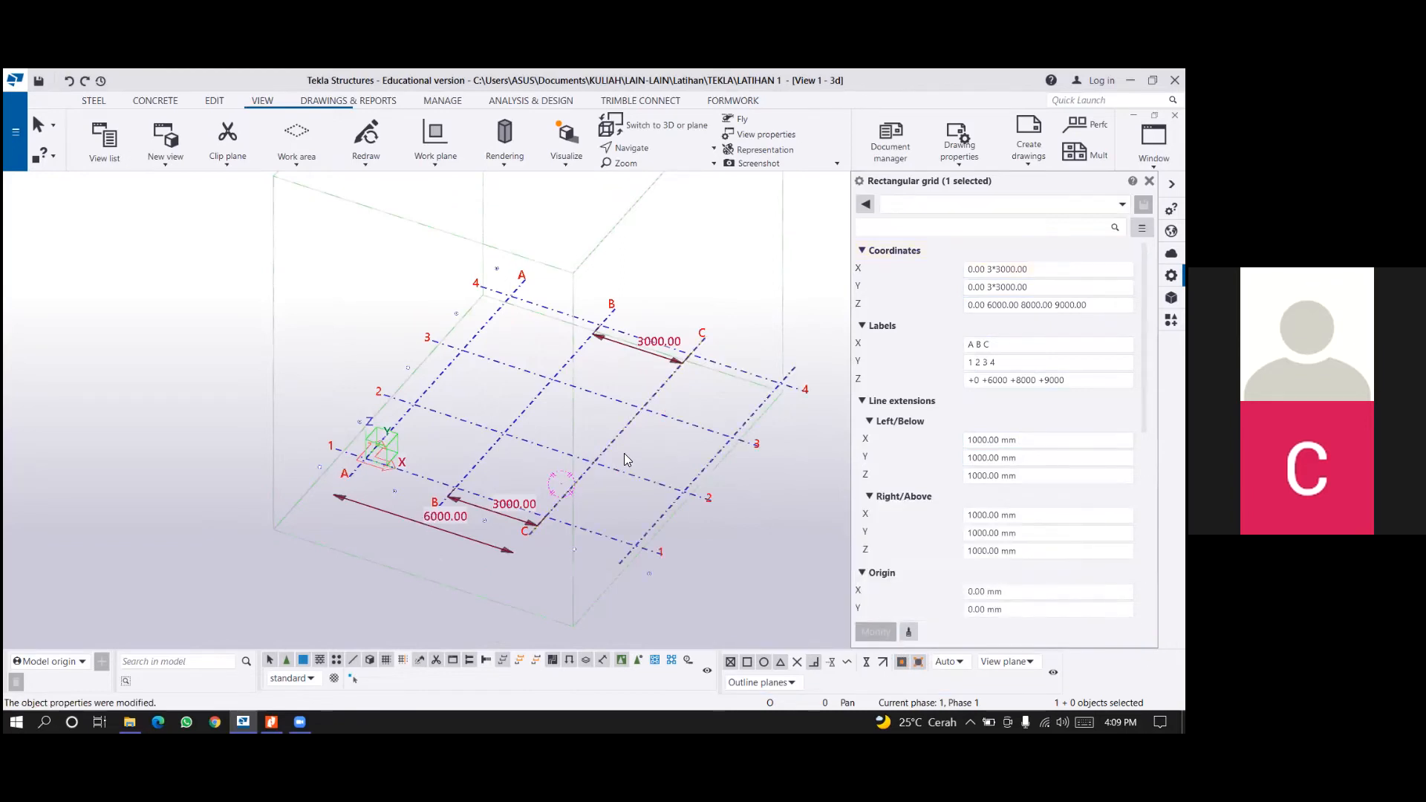
Add two 4000 mm spacings to the grid's X coordinates, making them 0.00 3*3000.00 2*4000, and apply the change.
middle_click_drag(644, 487, 621, 482)
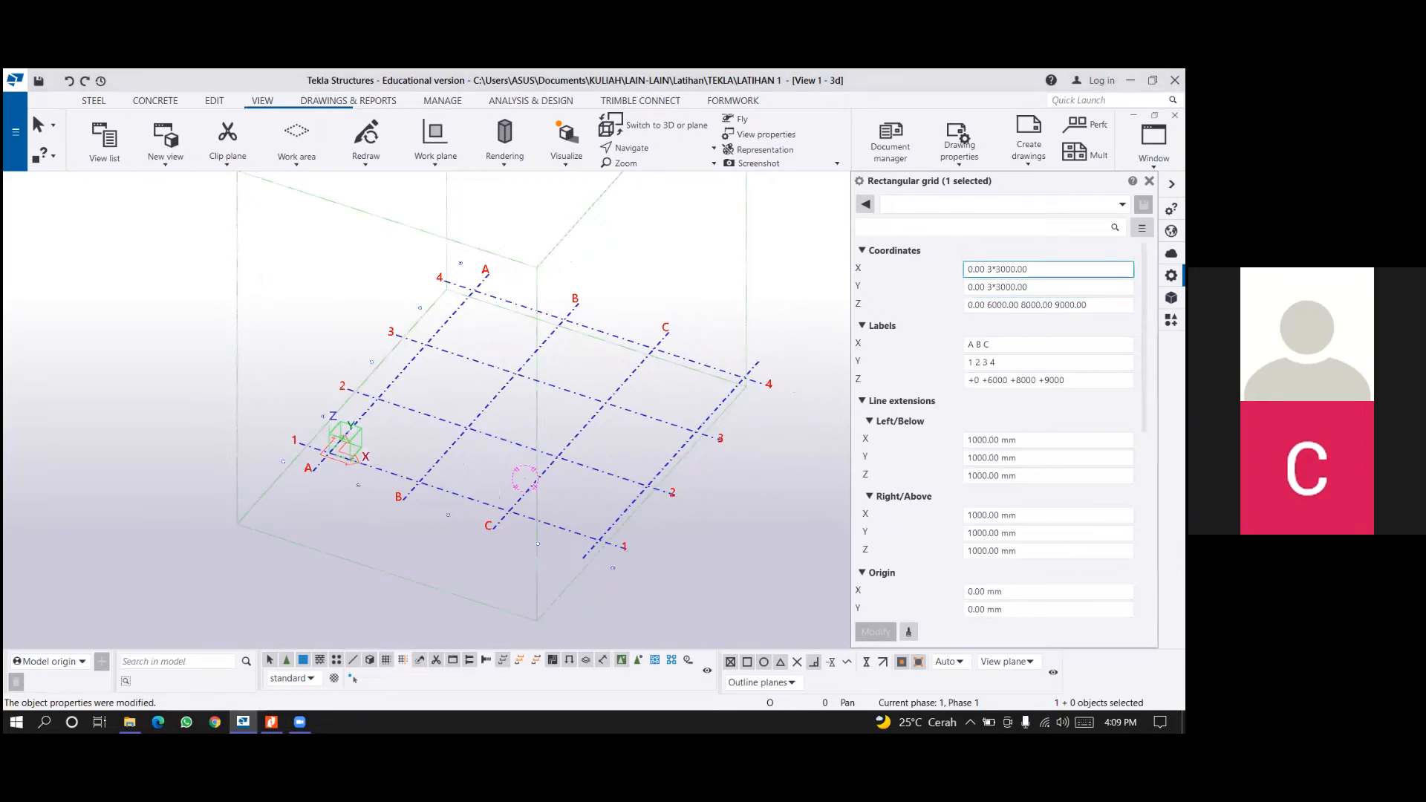
type("2")
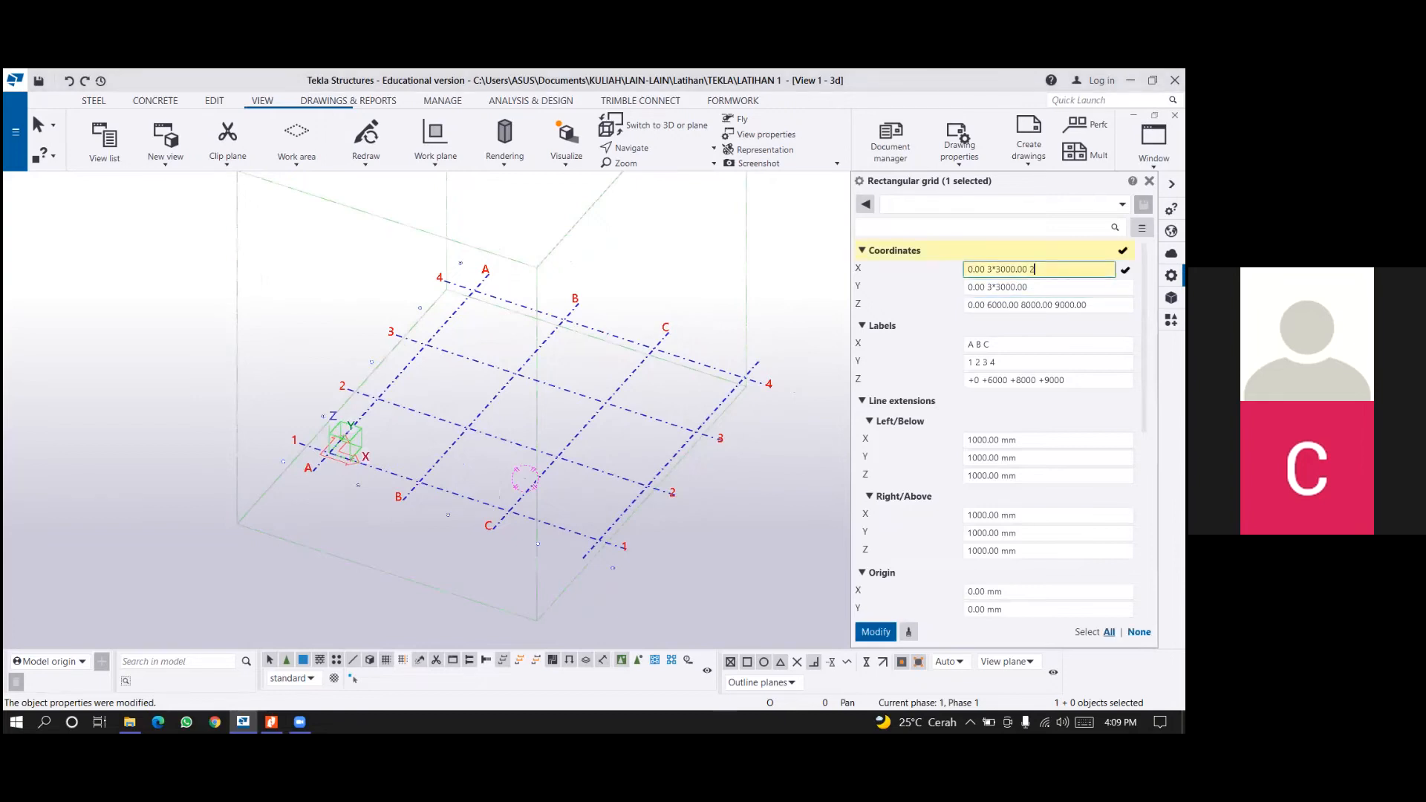
type("*4000")
left_click(874, 633)
scroll(668, 511, "down", 3)
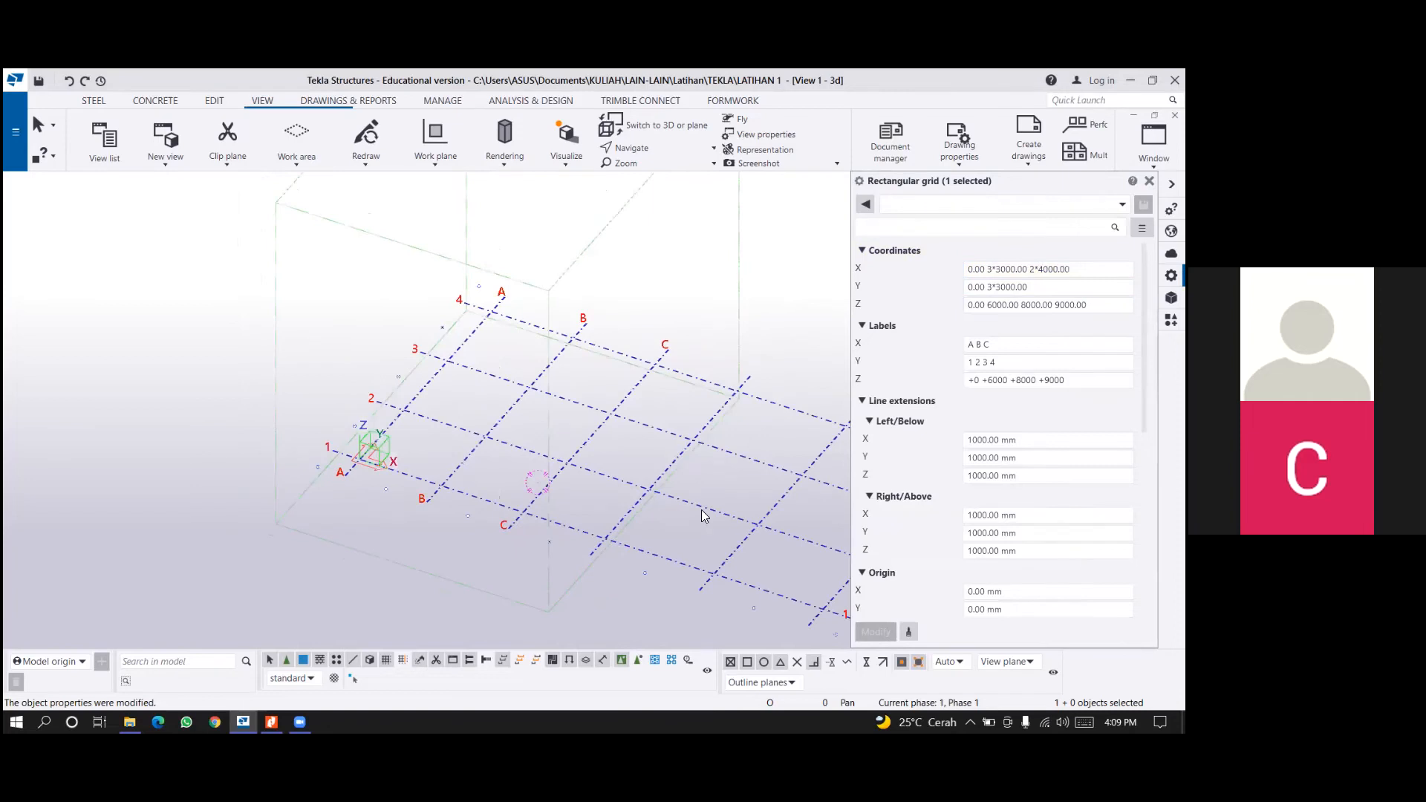
Set the grid's Y coordinates to 0.00 4*3000.00 4000 and apply the change.
middle_click_drag(732, 516, 596, 489)
middle_click_drag(663, 521, 551, 480)
scroll(621, 502, "up", 1)
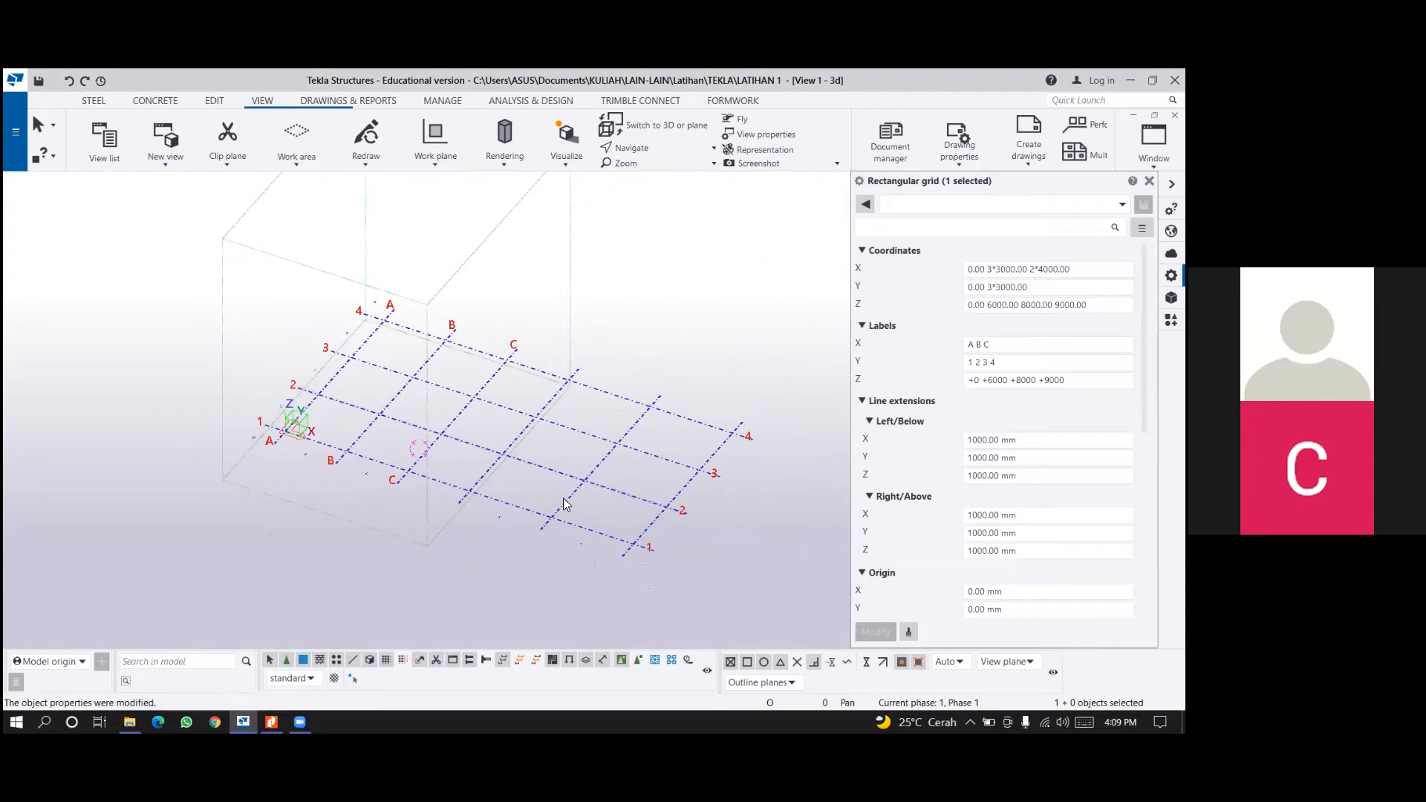
left_click(1043, 286)
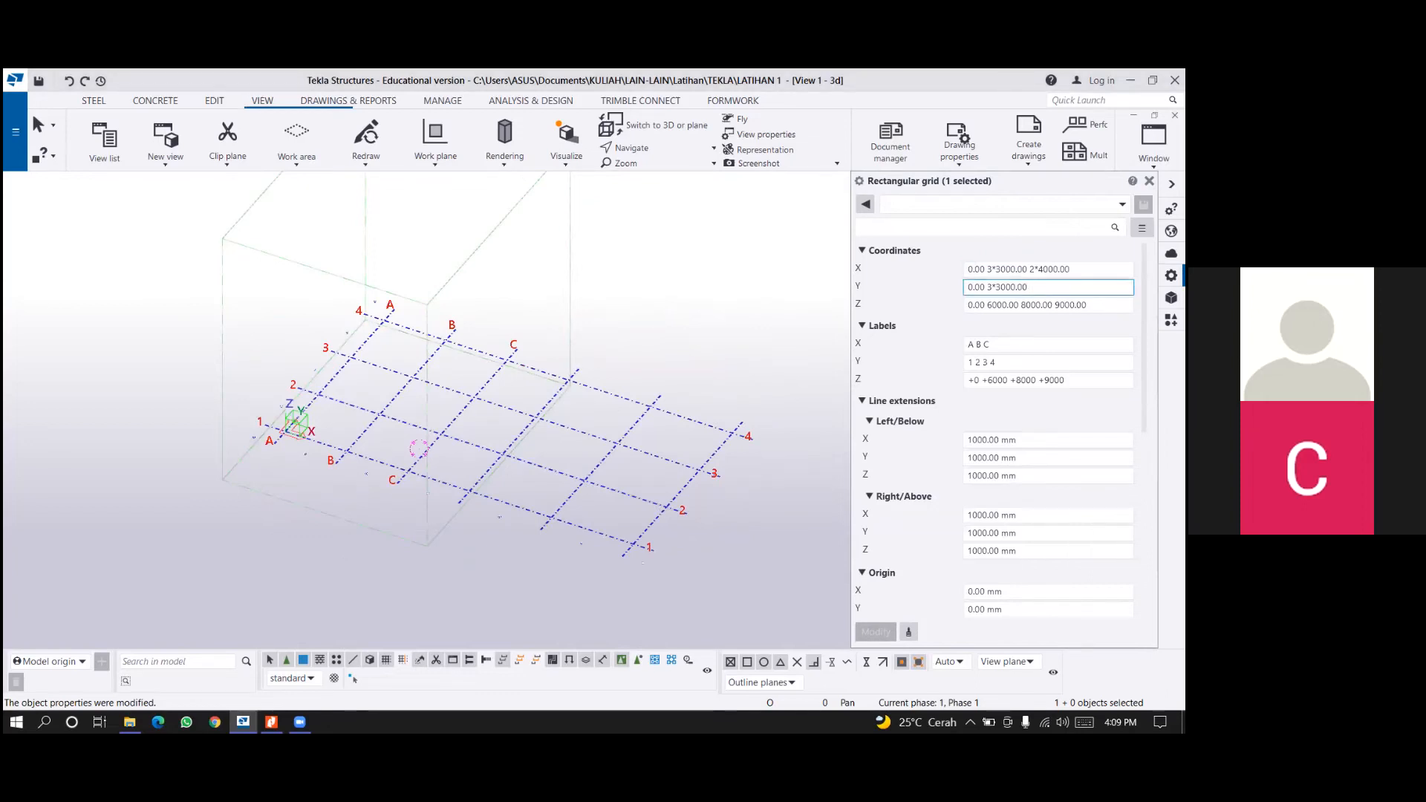
double_click(990, 287)
type("4")
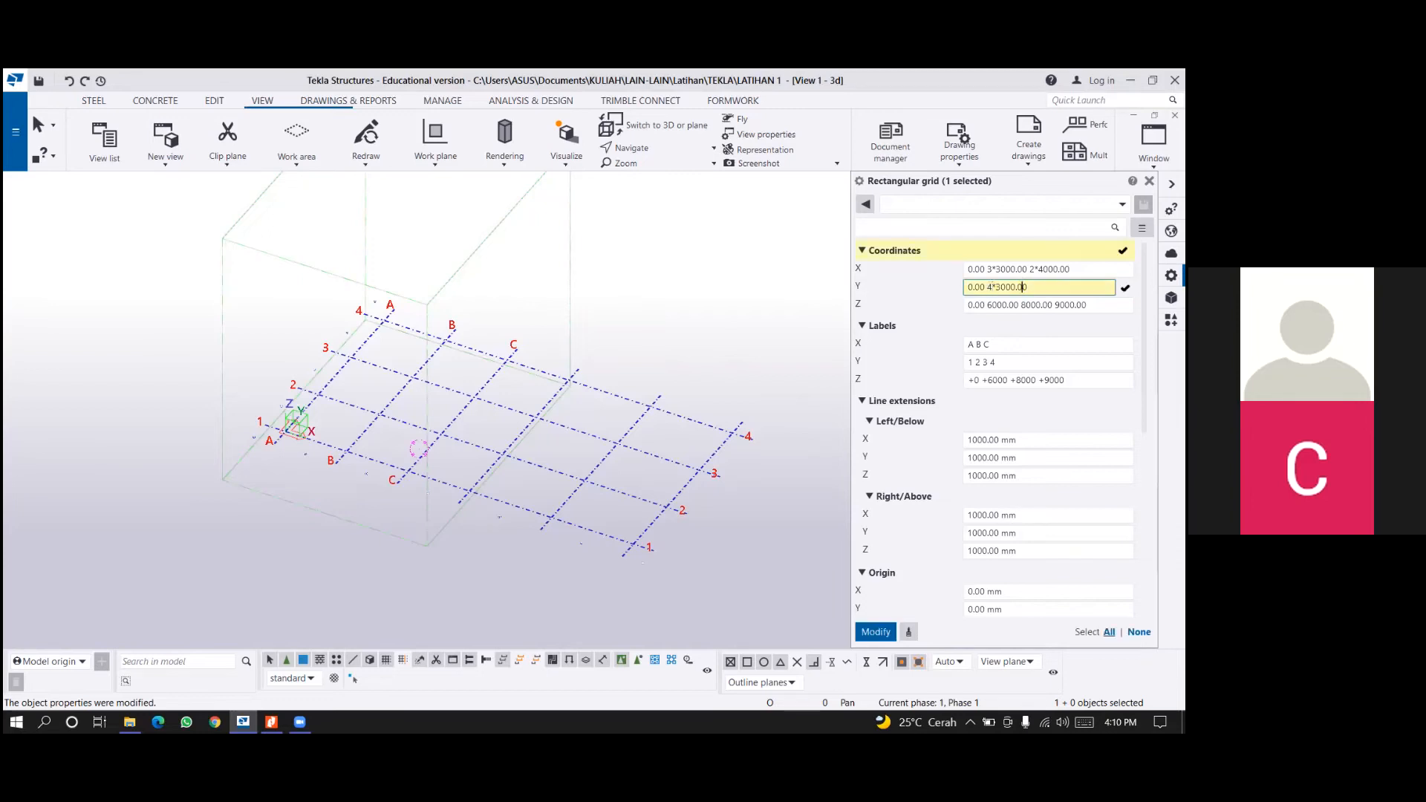
type(" 4000")
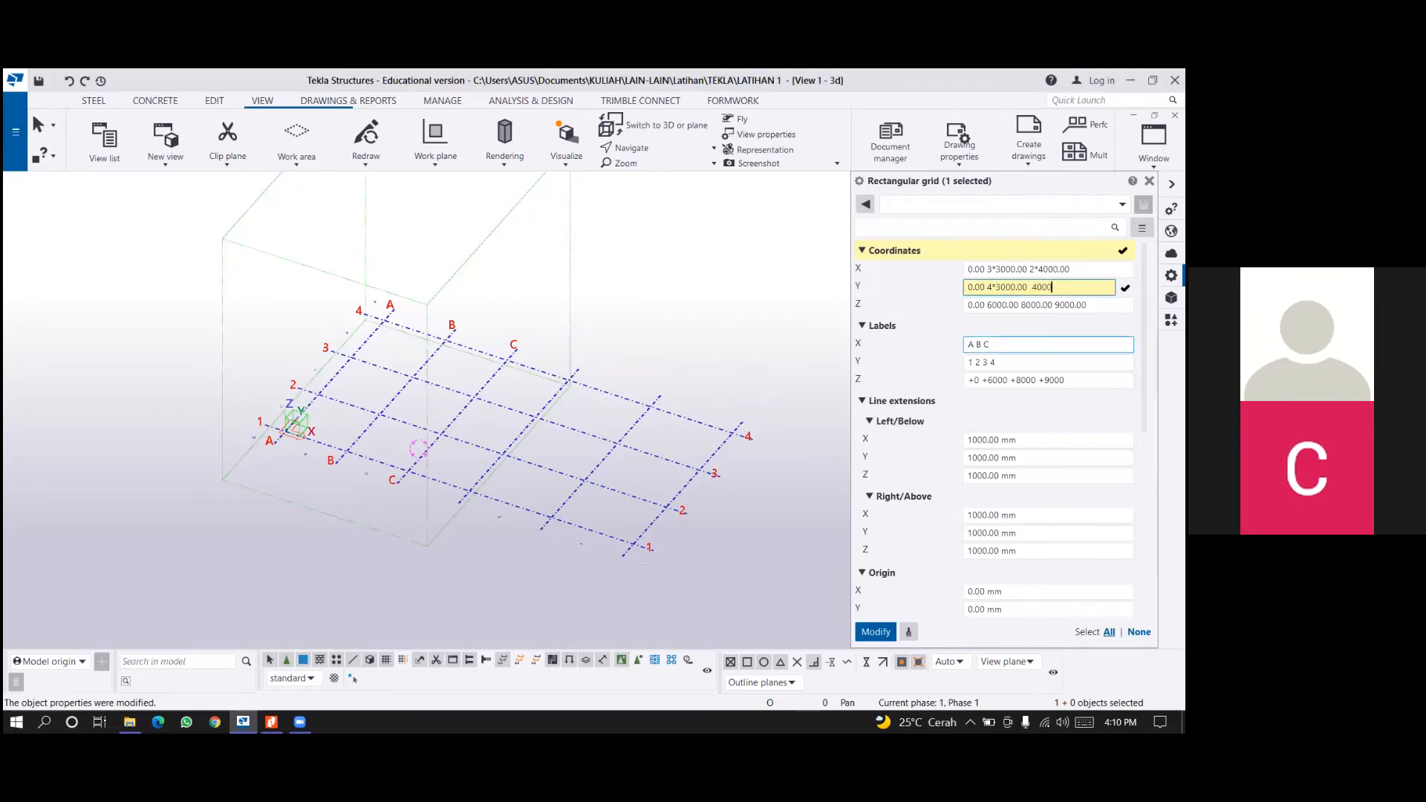
left_click(879, 632)
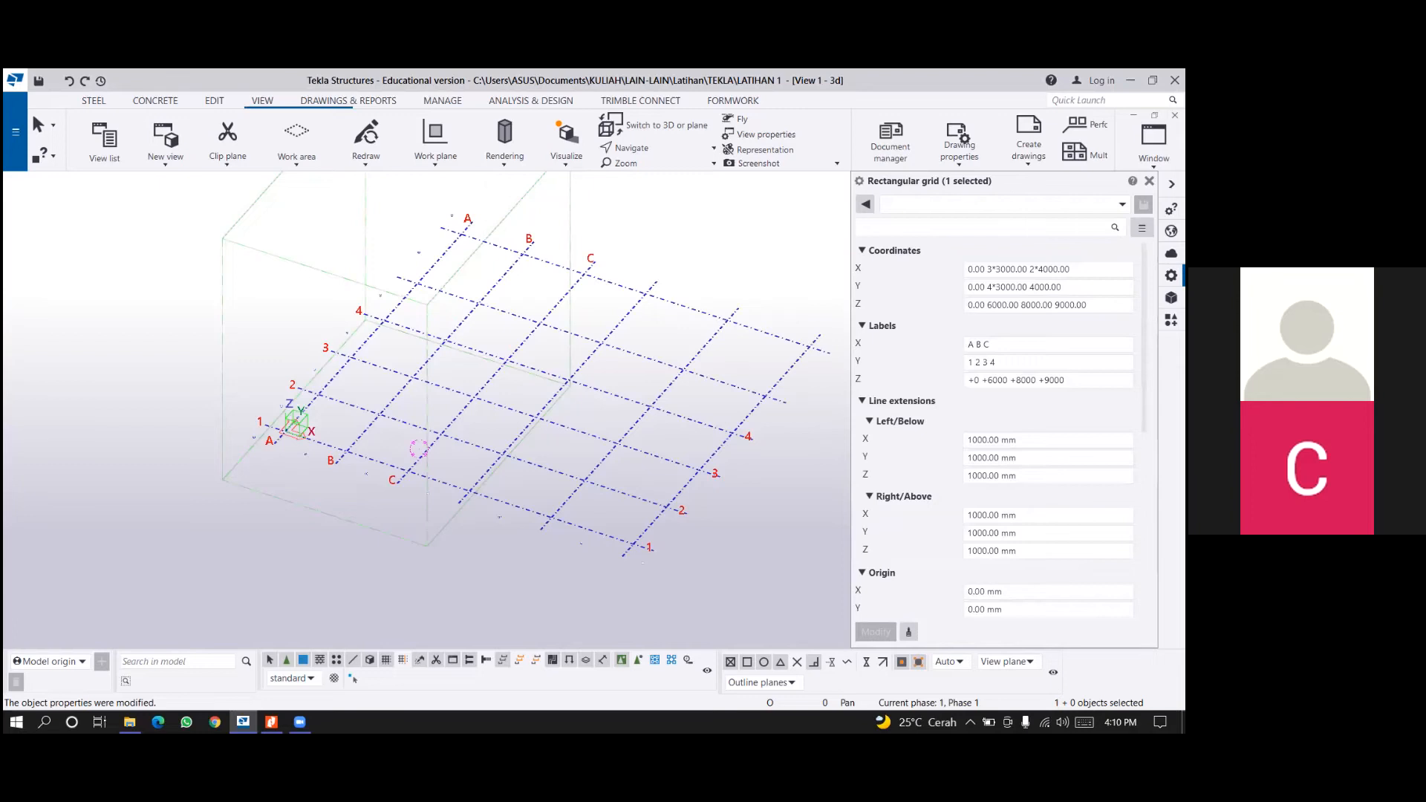
Extend the grid labels to A B C D E F in X and 1 2 3 4 5 6 in Y, and apply them.
middle_click_drag(418, 448, 345, 490)
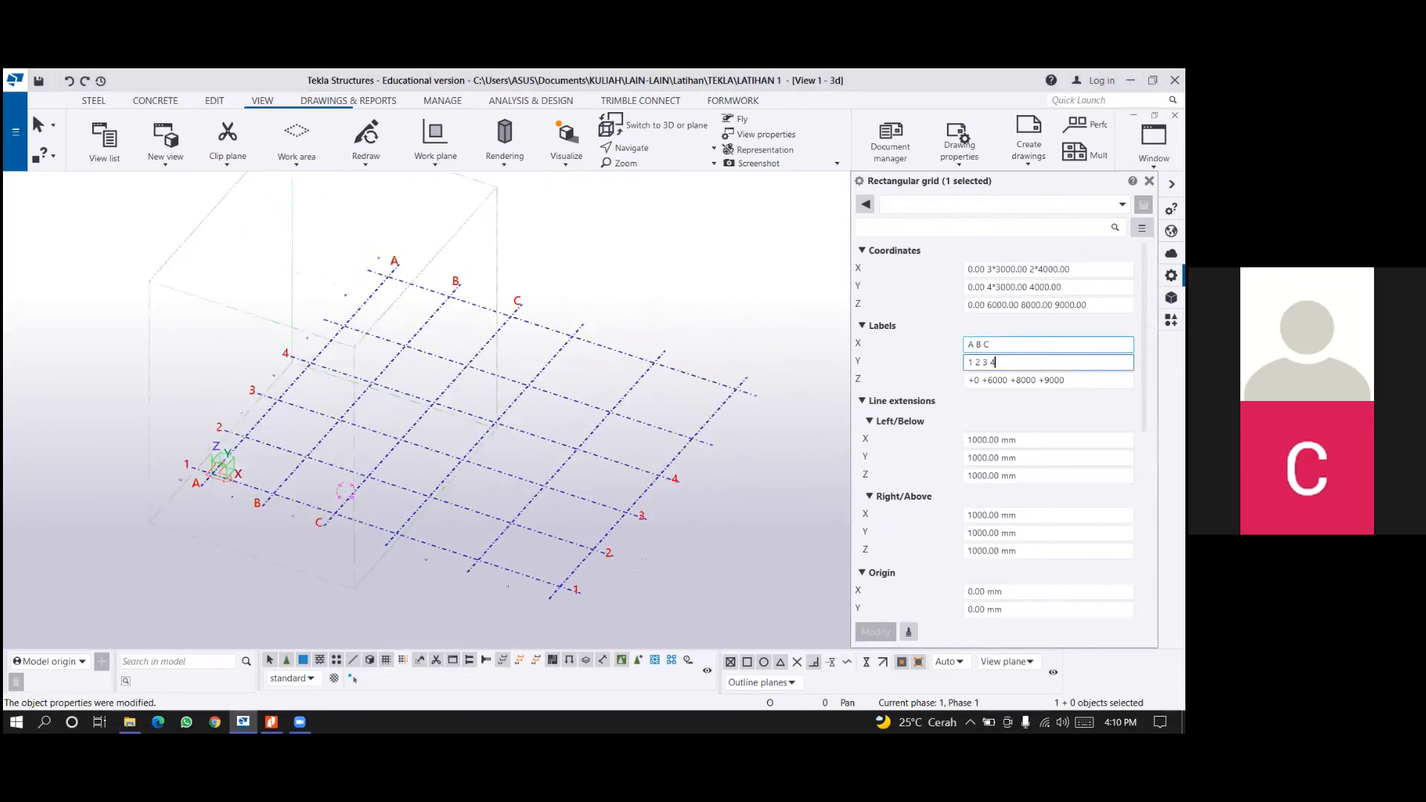
left_click(1037, 344)
type("D E F")
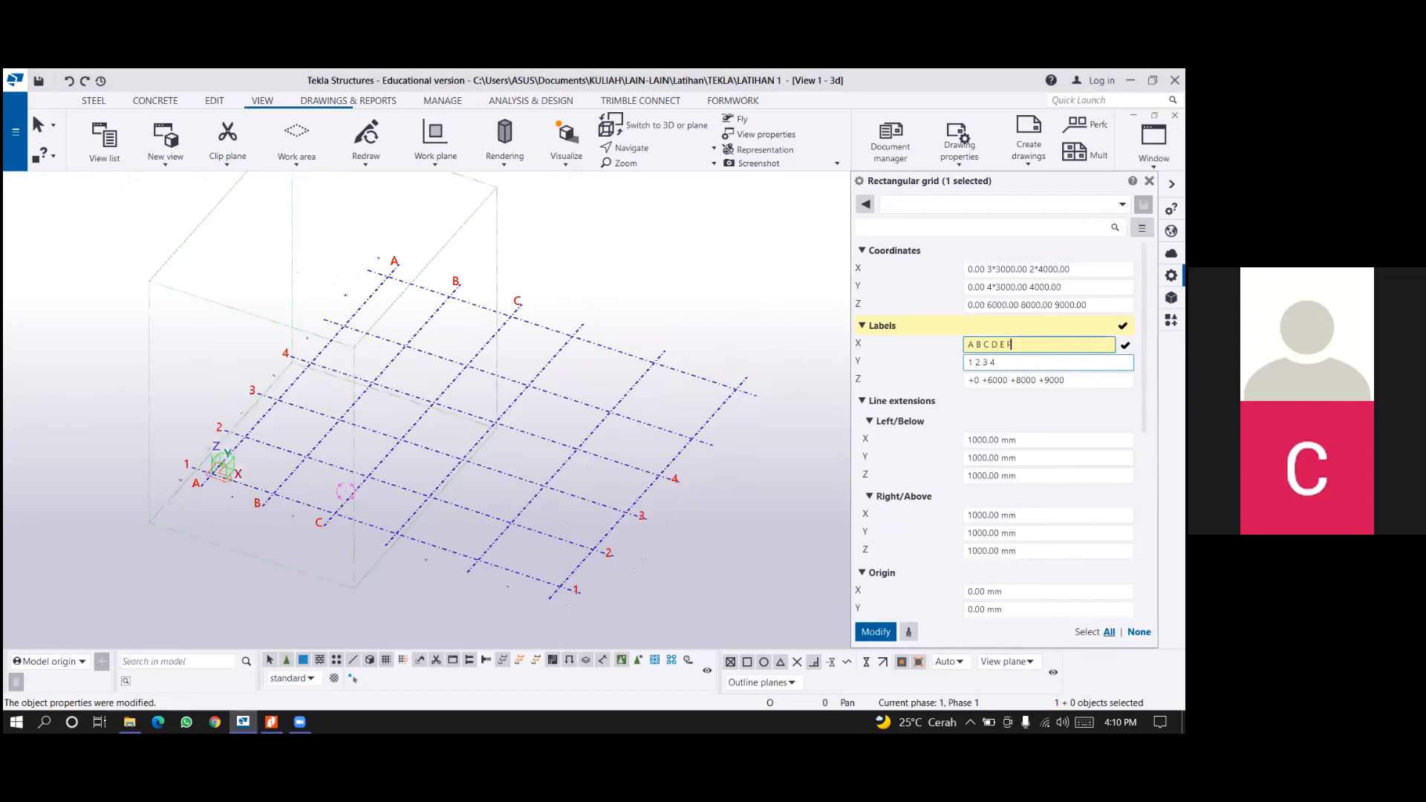
left_click(1037, 363)
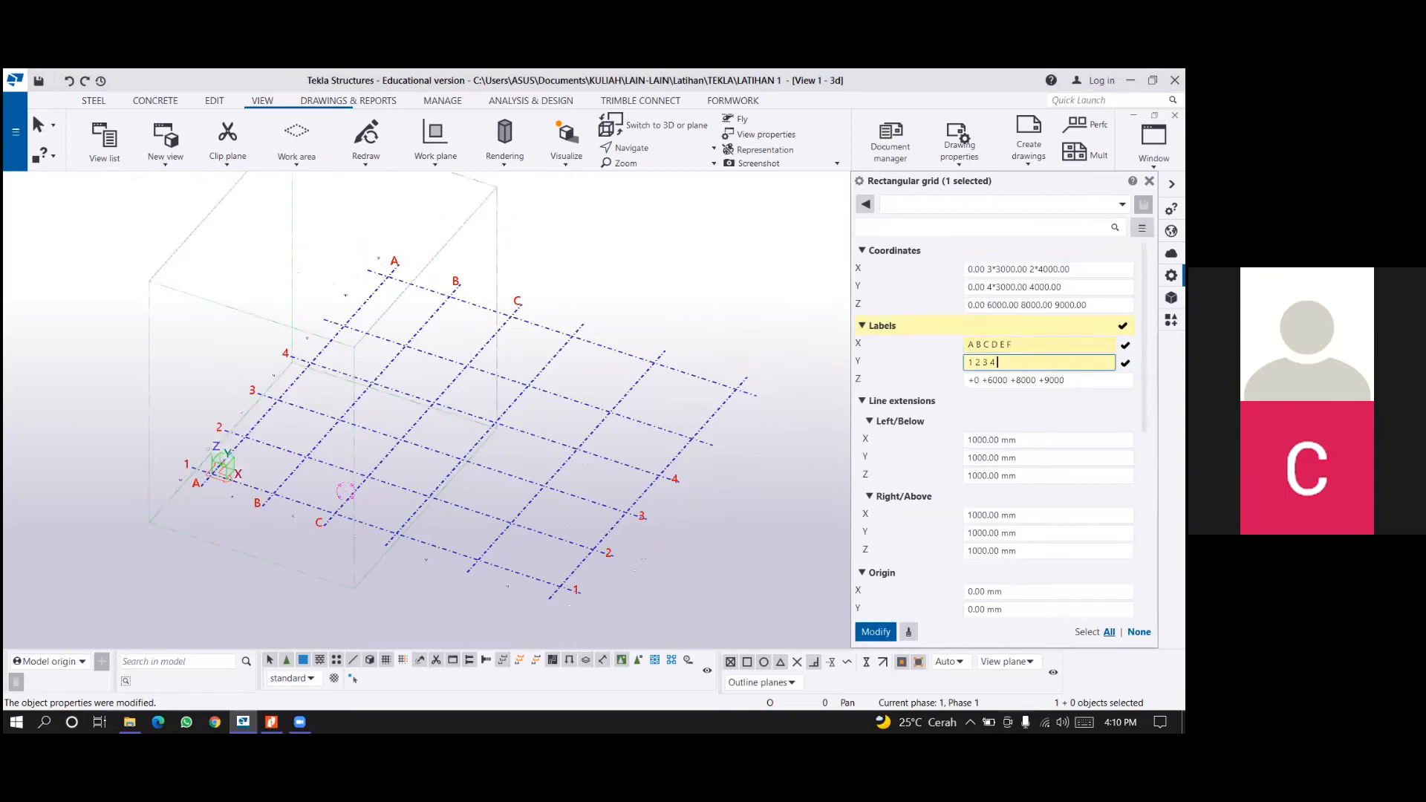
type("5 6")
left_click(874, 632)
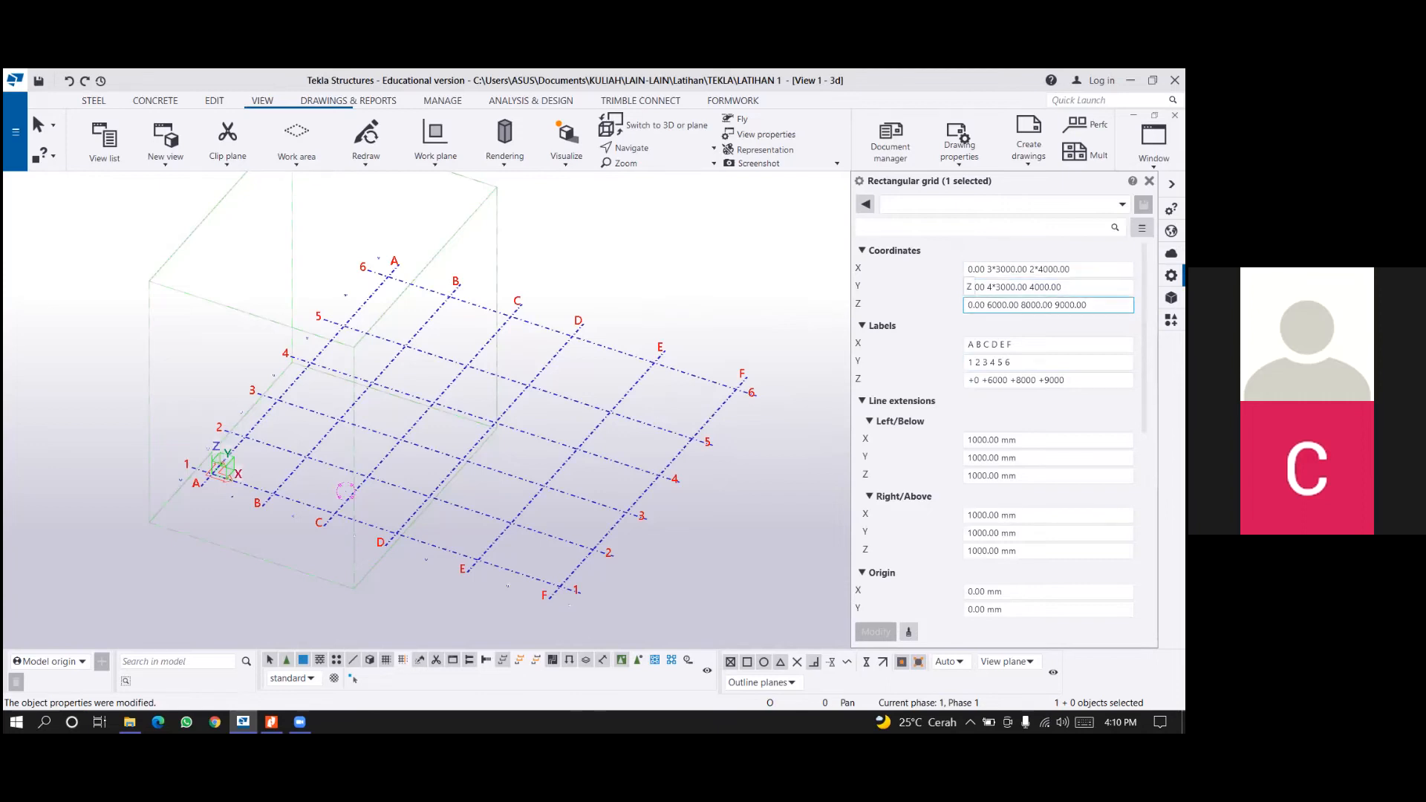
Set the grid's Z coordinates to 0.00 3000.00 7000.00 10000.00.
left_click_drag(987, 305, 992, 305)
type("3")
left_click_drag(1021, 305, 1025, 305)
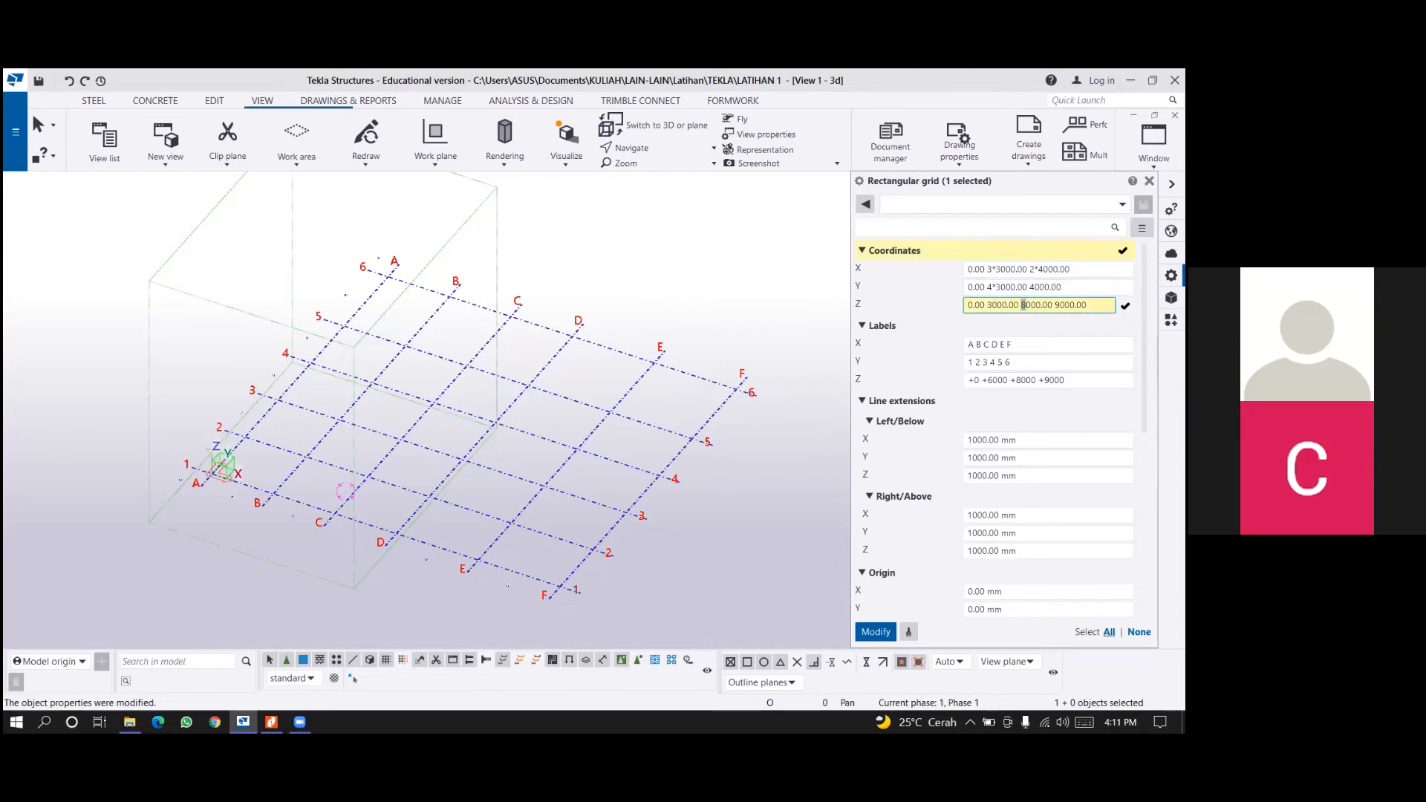
type("7")
left_click_drag(1057, 305, 1061, 305)
type("10")
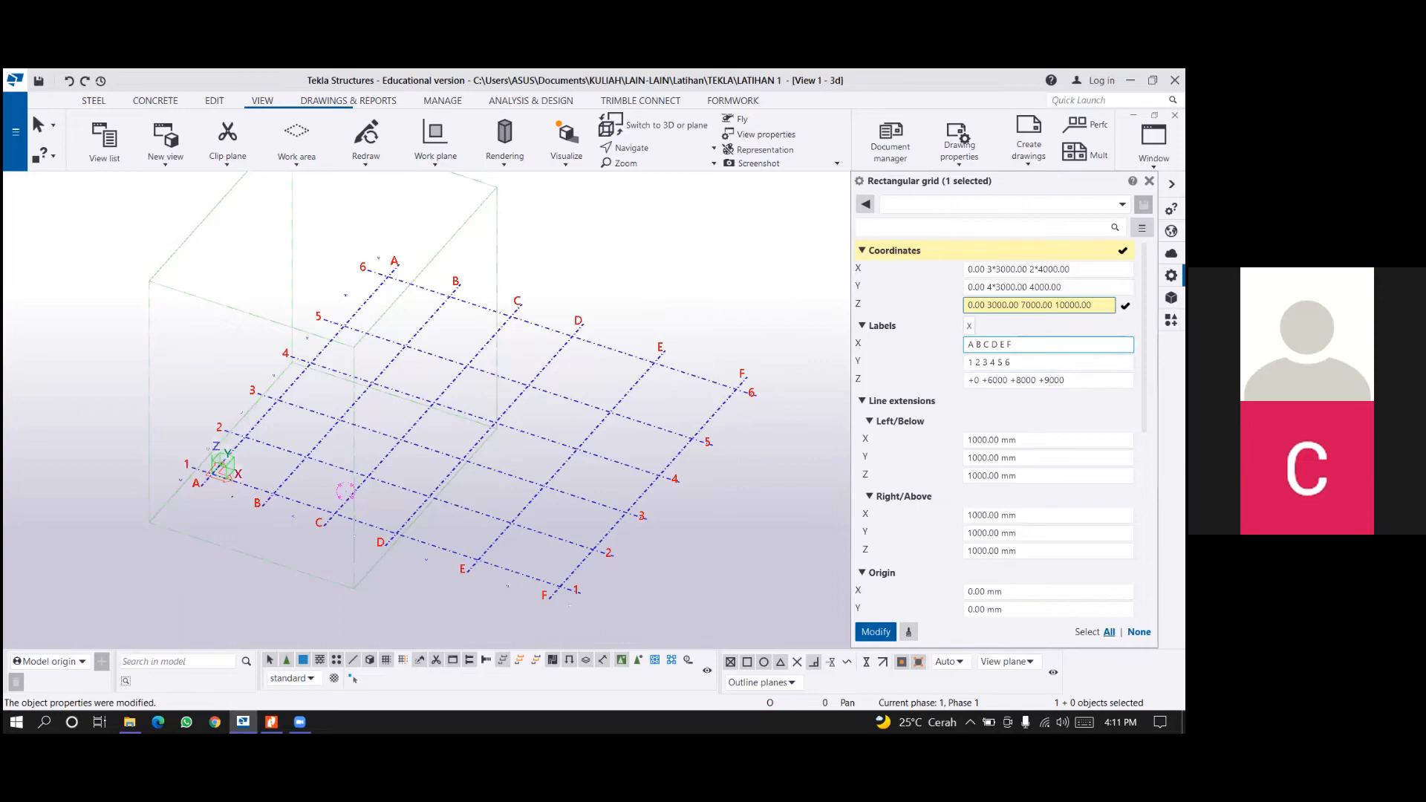
Set the grid's Z labels to +0 +3000 +7000 +10000 and apply the pending level changes to the grid.
left_click(990, 379)
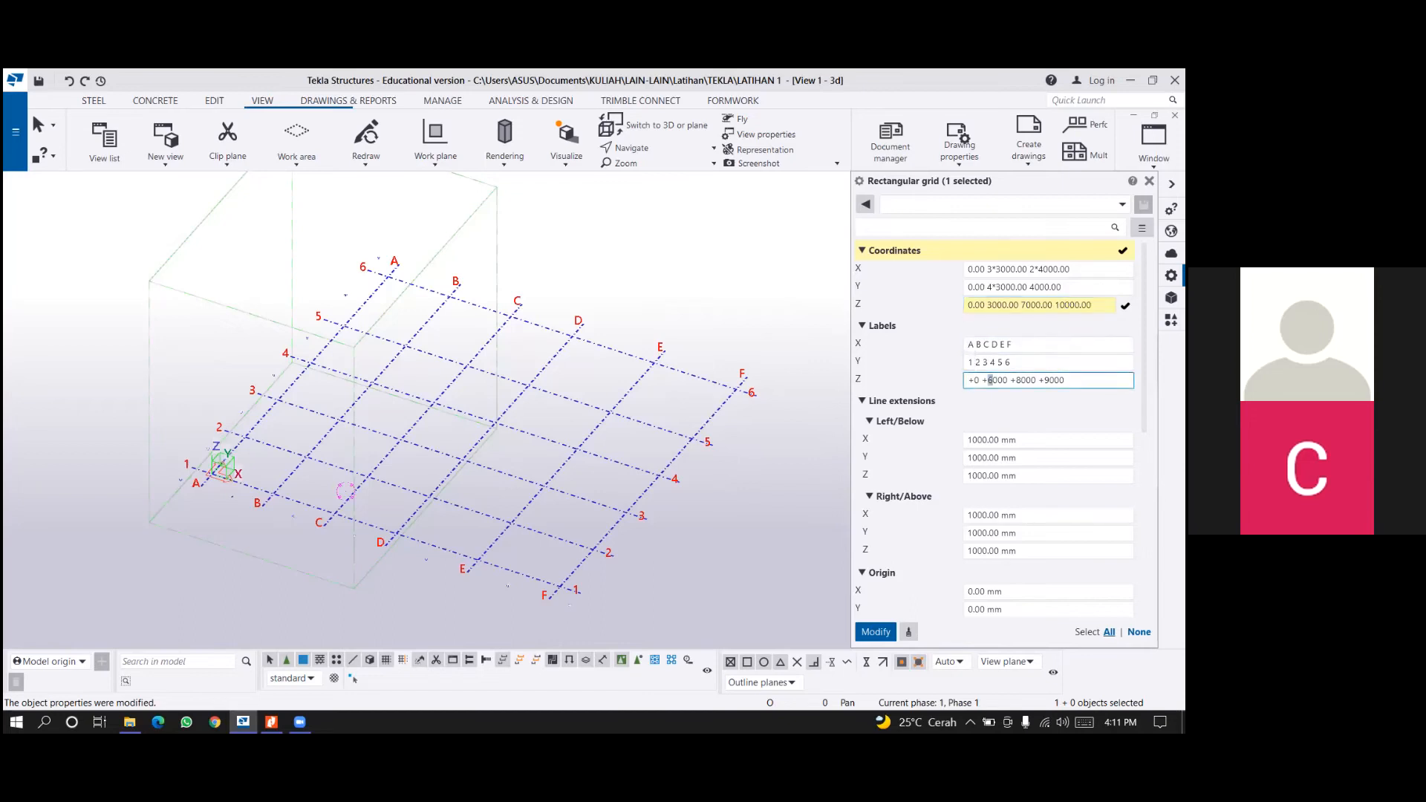
type("3")
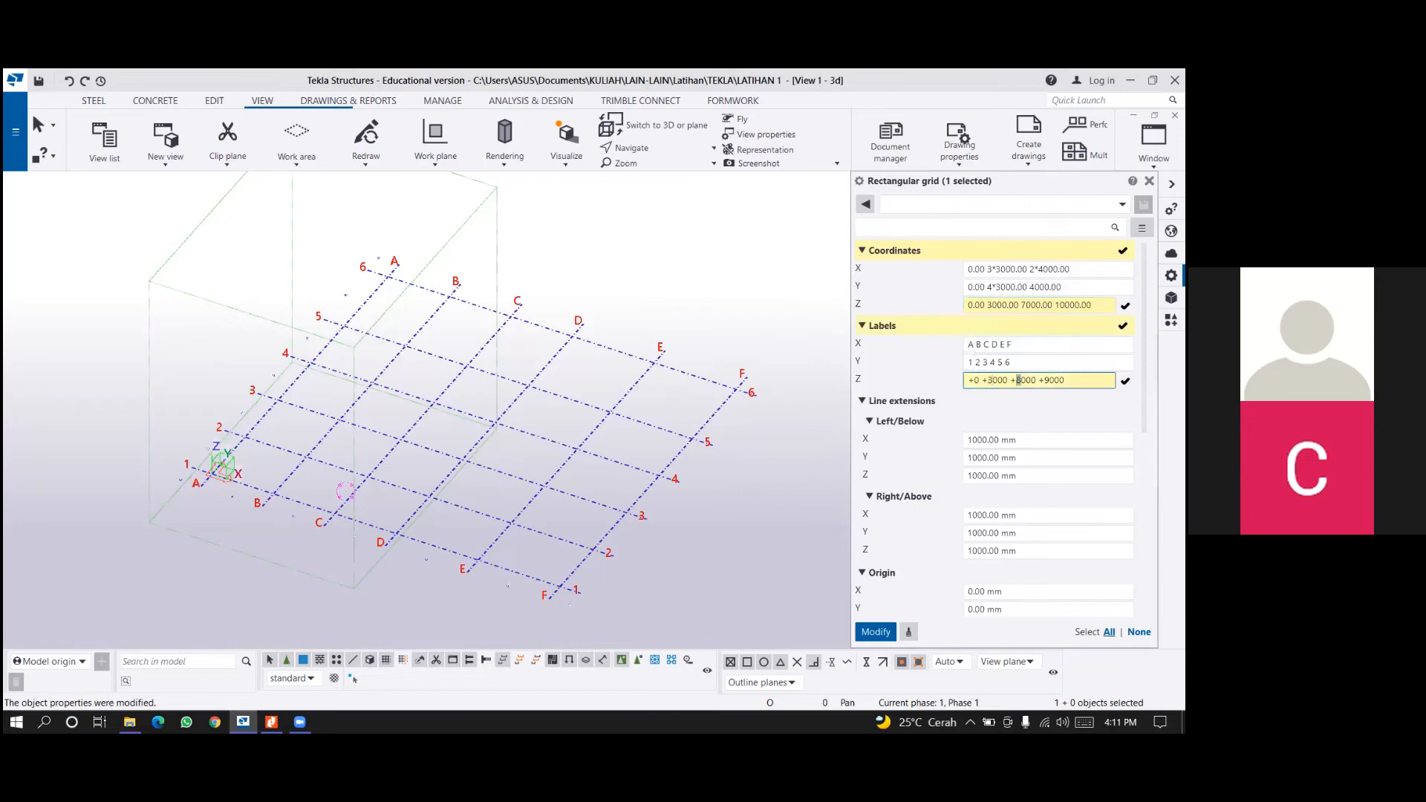
type("7")
left_click_drag(1044, 380, 1049, 380)
type("1")
scroll(698, 529, "down", 2)
scroll(605, 581, "up", 6)
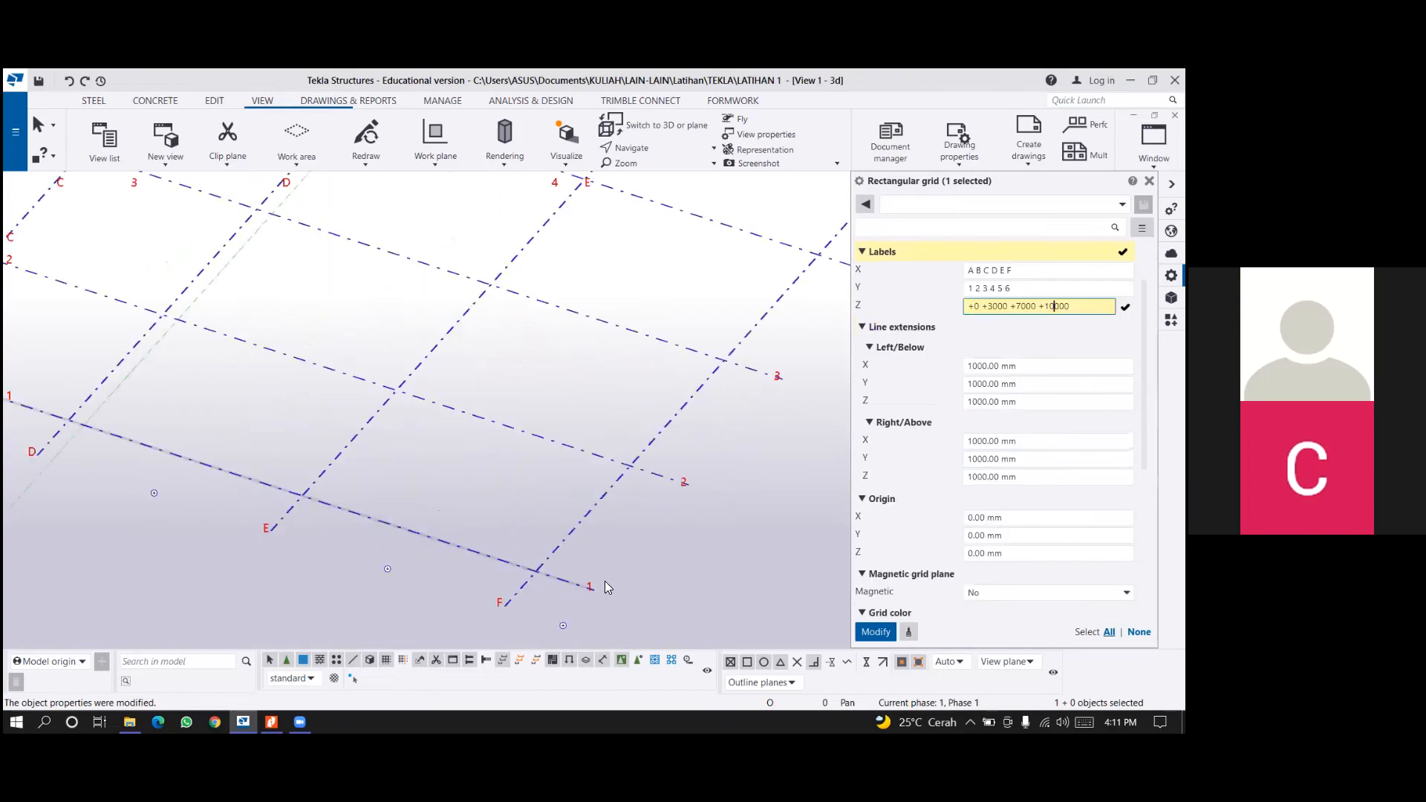
scroll(642, 573, "down", 6)
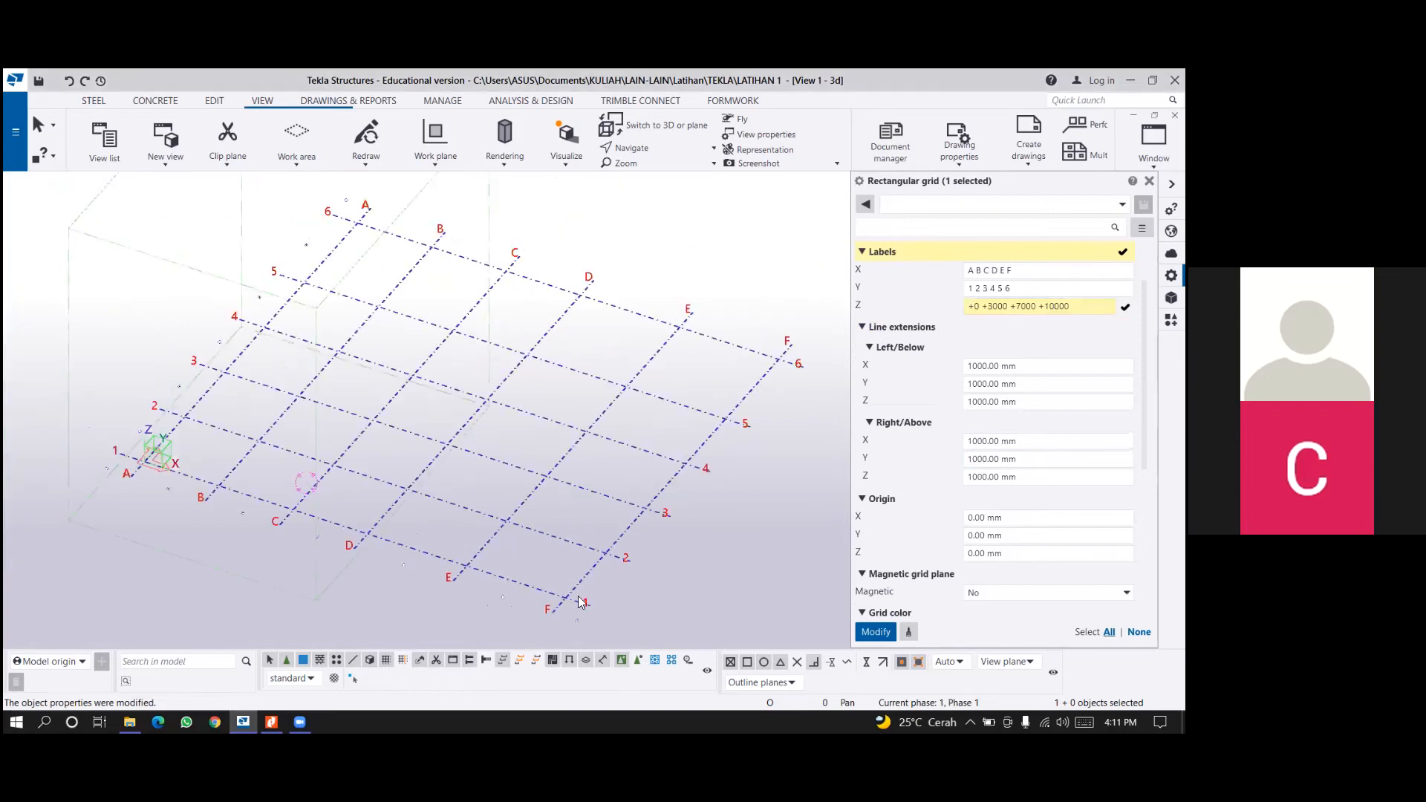
middle_click_drag(581, 603, 585, 594)
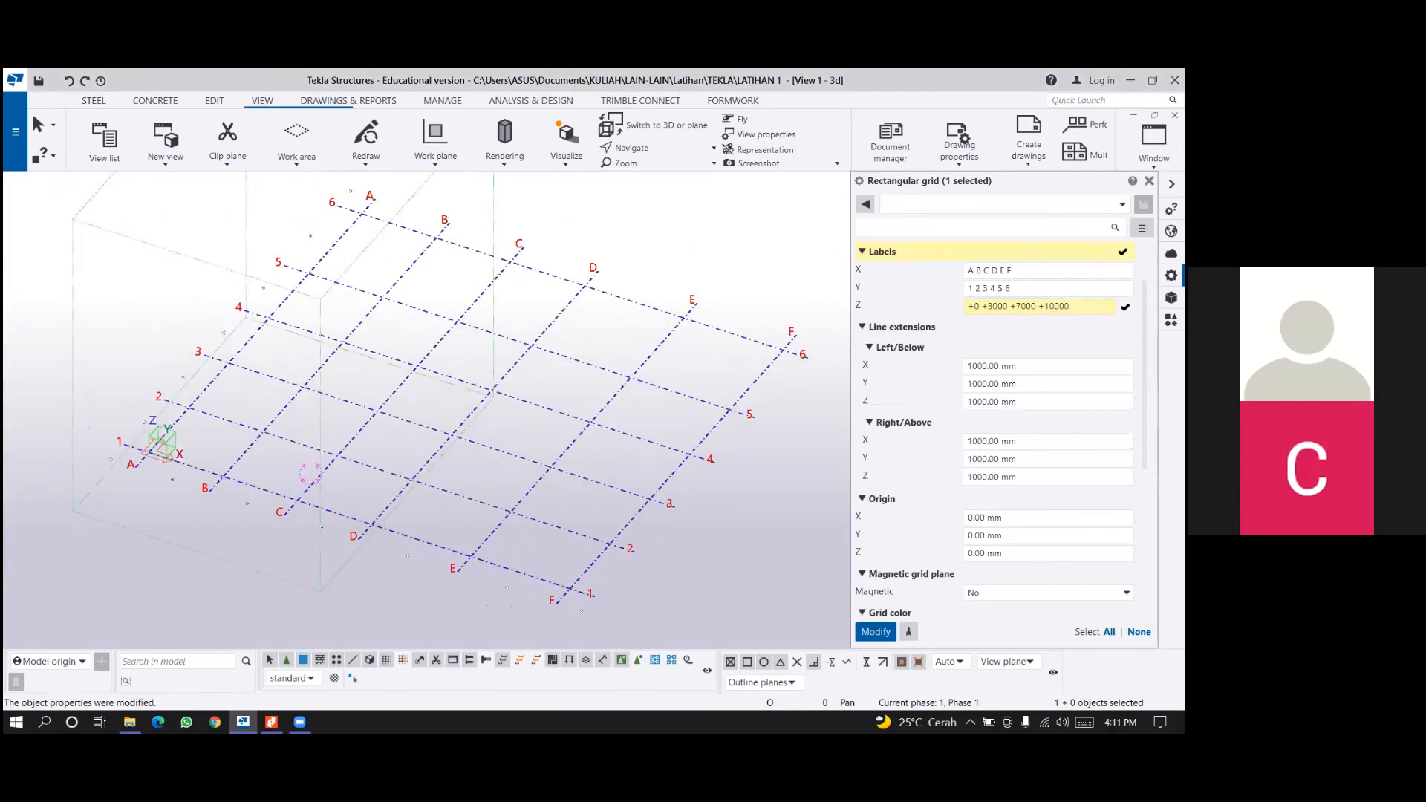
scroll(865, 496, "down", 1)
scroll(899, 577, "down", 6)
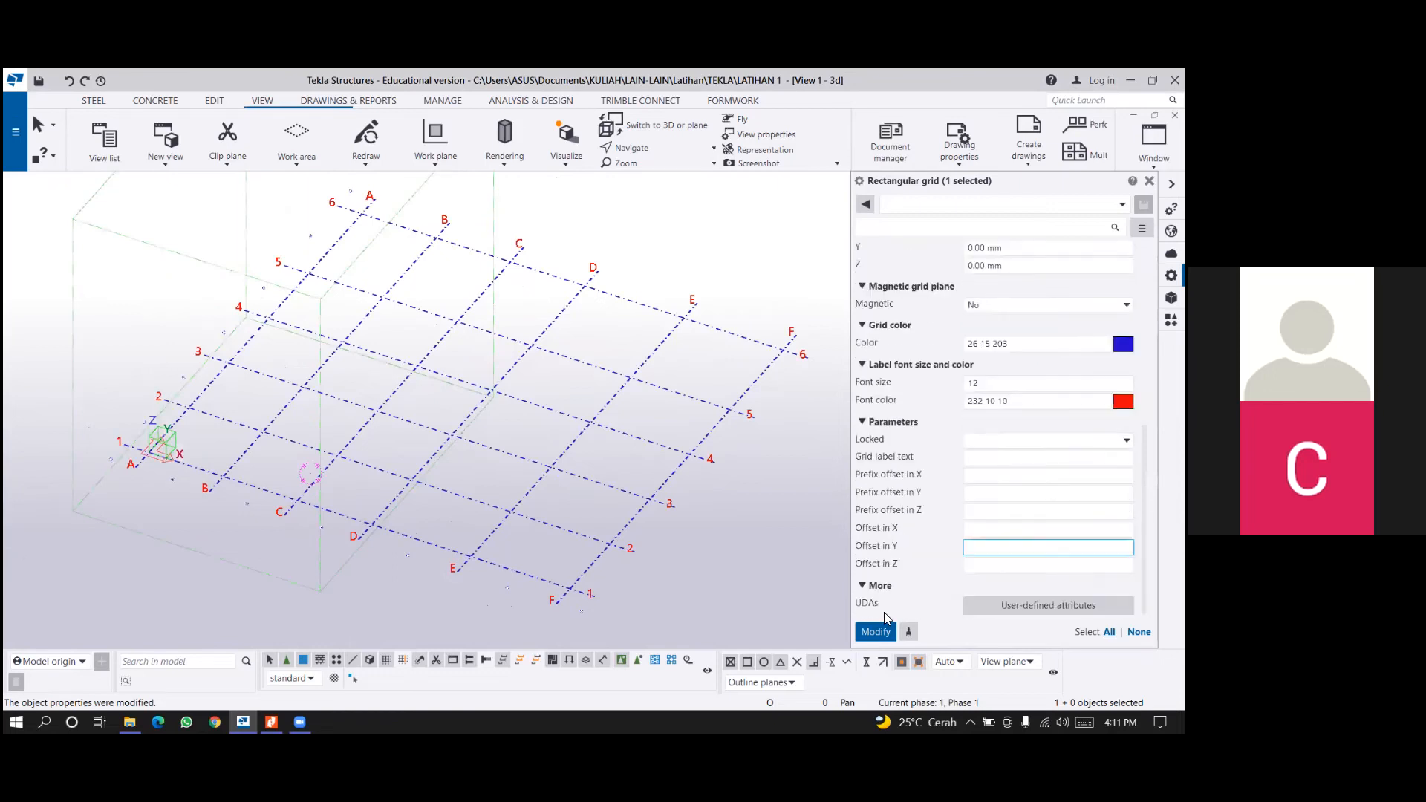
left_click(881, 639)
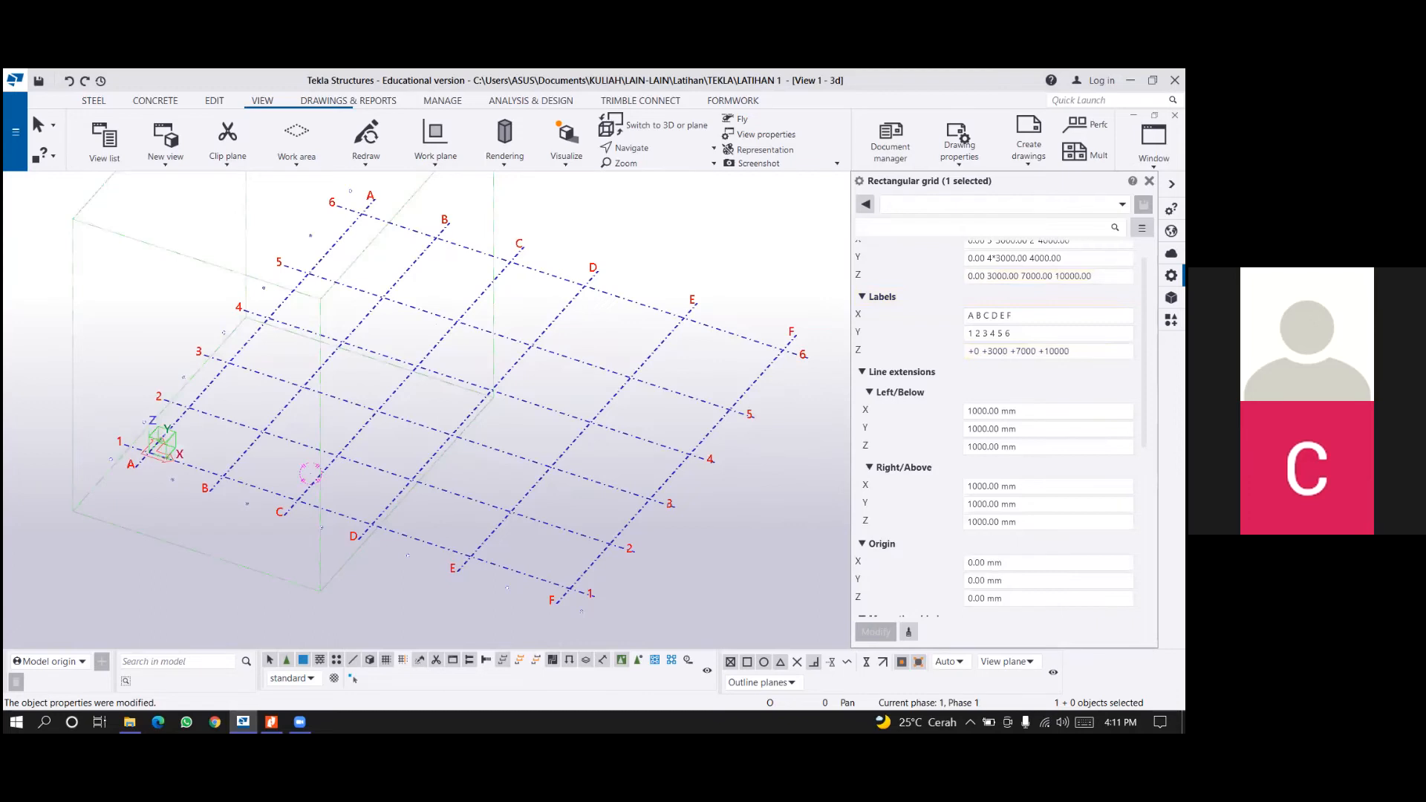
Examine the modified grid and the extent of the work area in the 3D view from several angles.
scroll(505, 425, "down", 2)
scroll(515, 479, "down", 1)
middle_click_drag(523, 470, 588, 325)
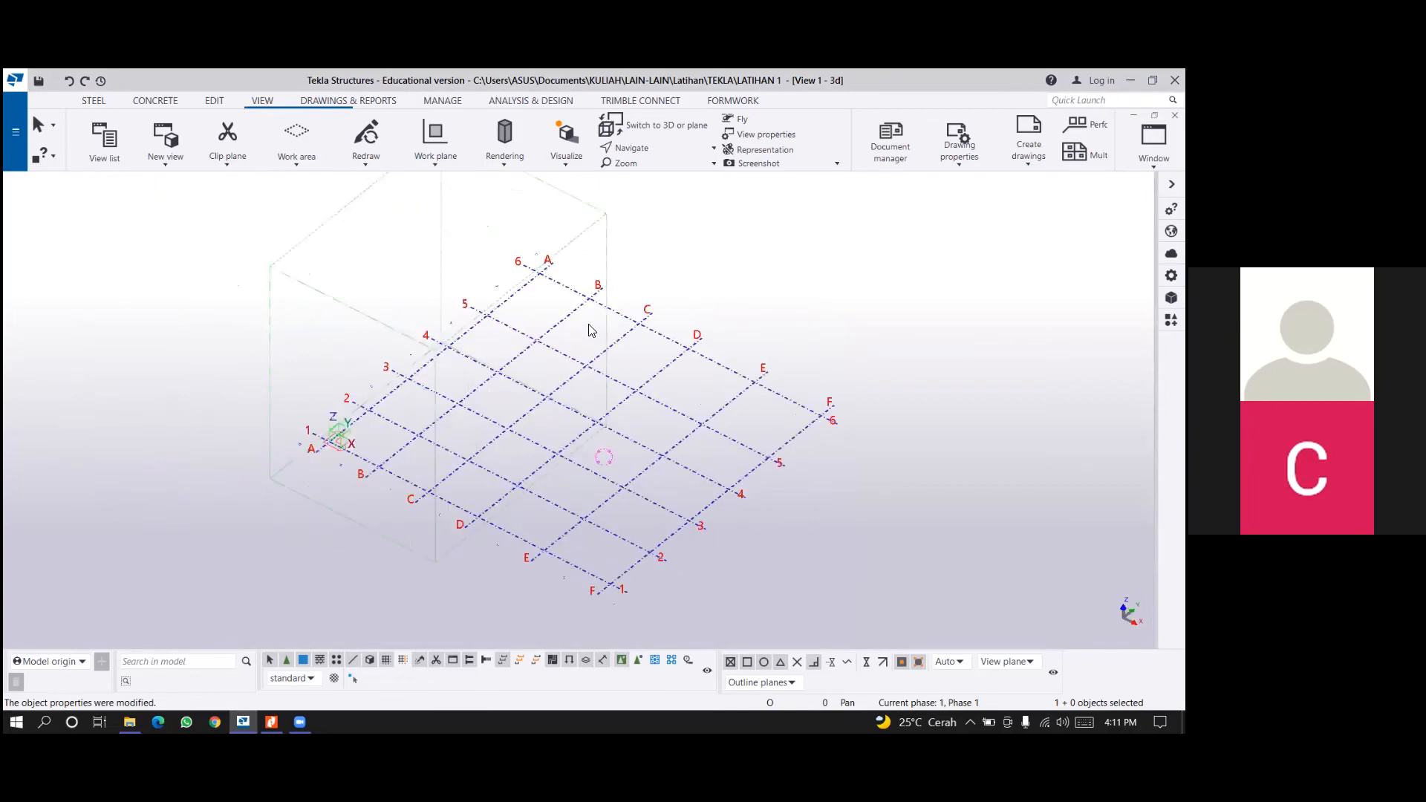
middle_click_drag(591, 330, 661, 337, "ctrl")
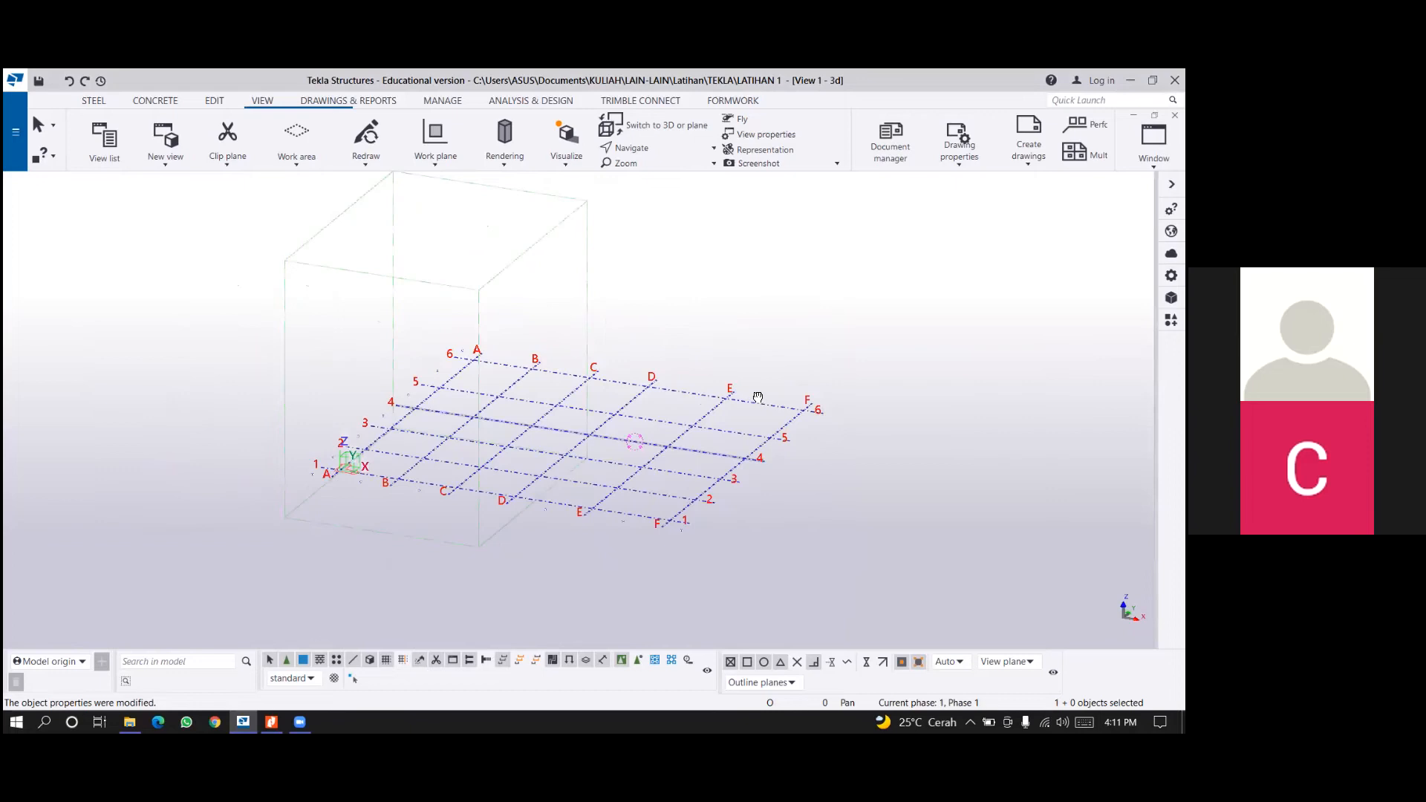
middle_click_drag(759, 394, 753, 421, "ctrl")
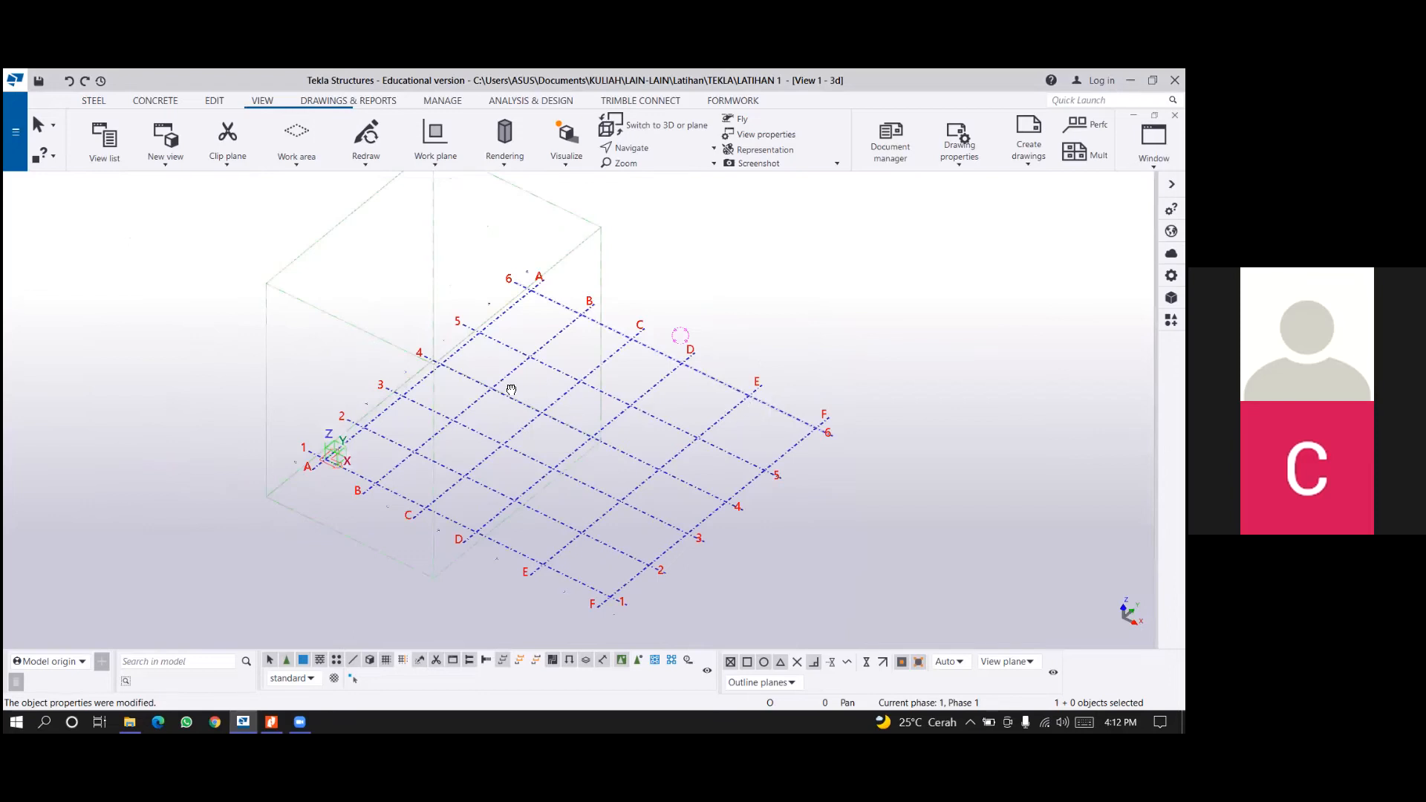
middle_click_drag(451, 396, 451, 406)
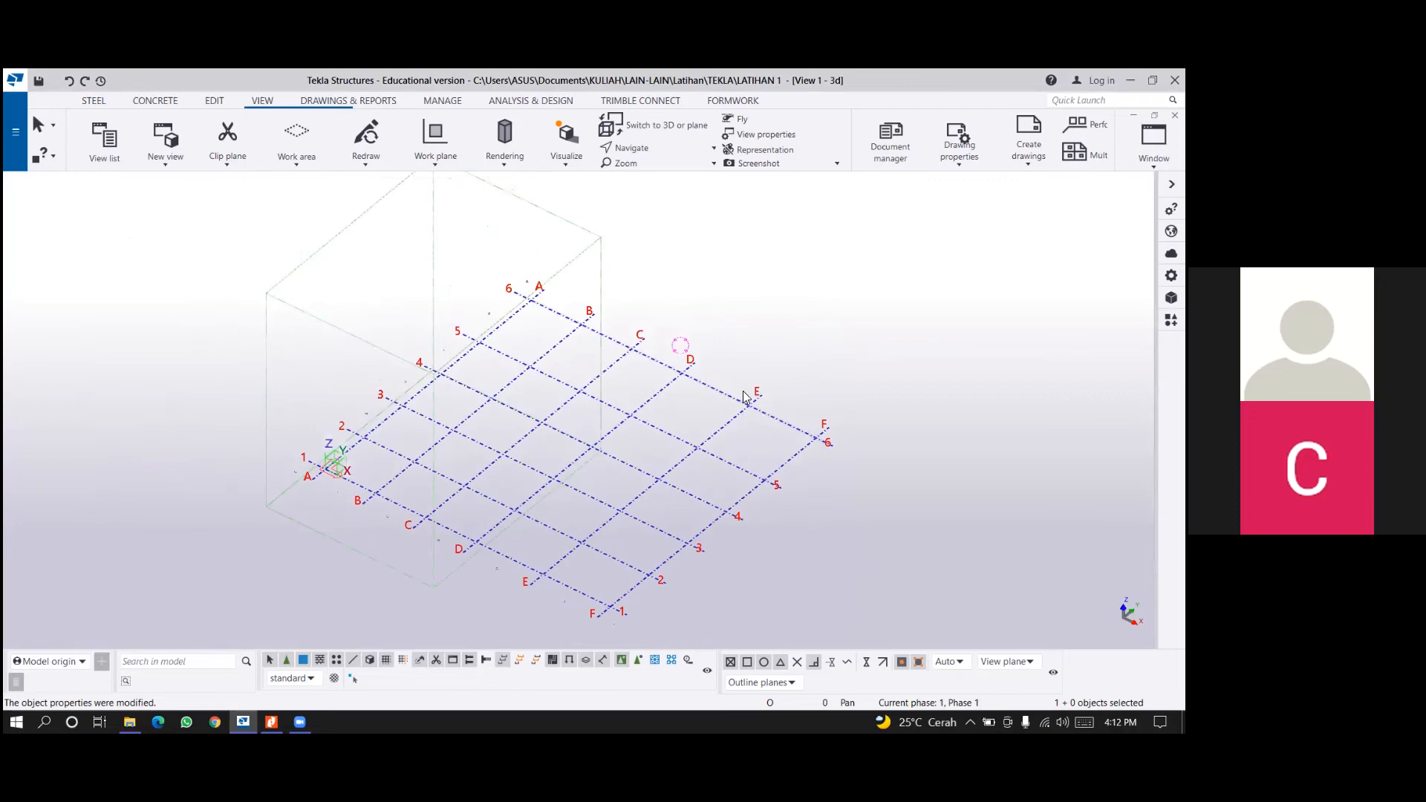
middle_click_drag(745, 404, 737, 392)
scroll(638, 297, "down", 1)
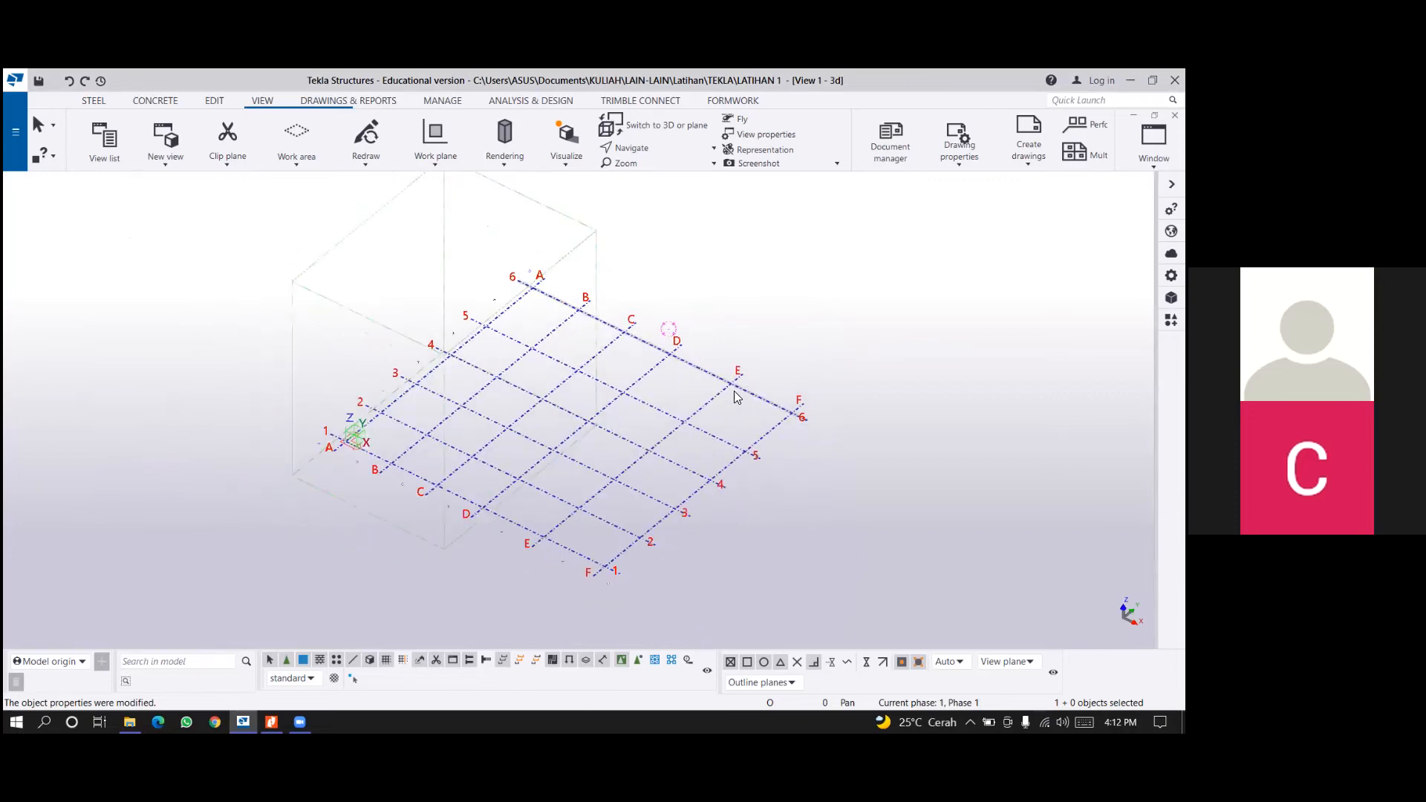
Fit the work area of the 3D view to the entire model.
right_click(653, 289)
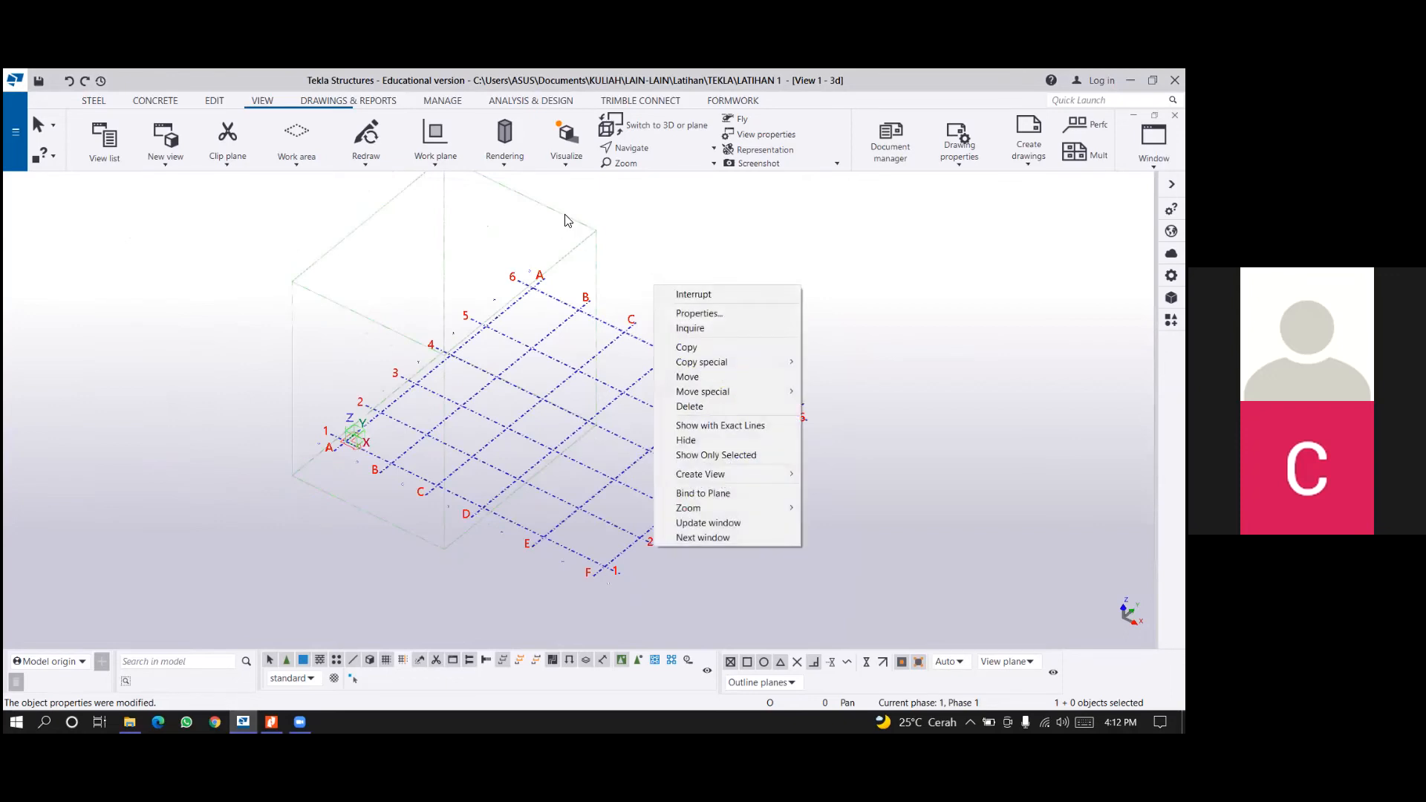
left_click(803, 177)
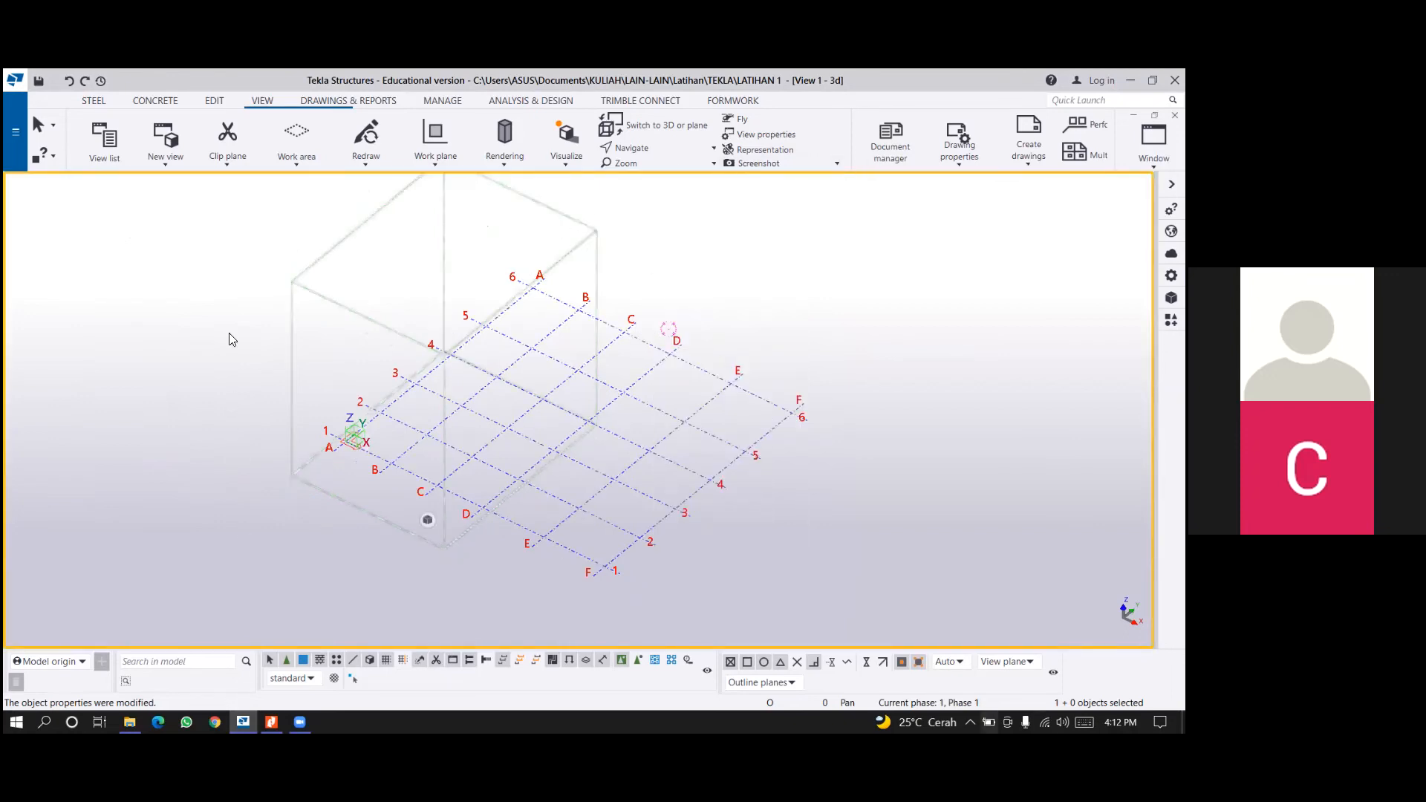
right_click(692, 264)
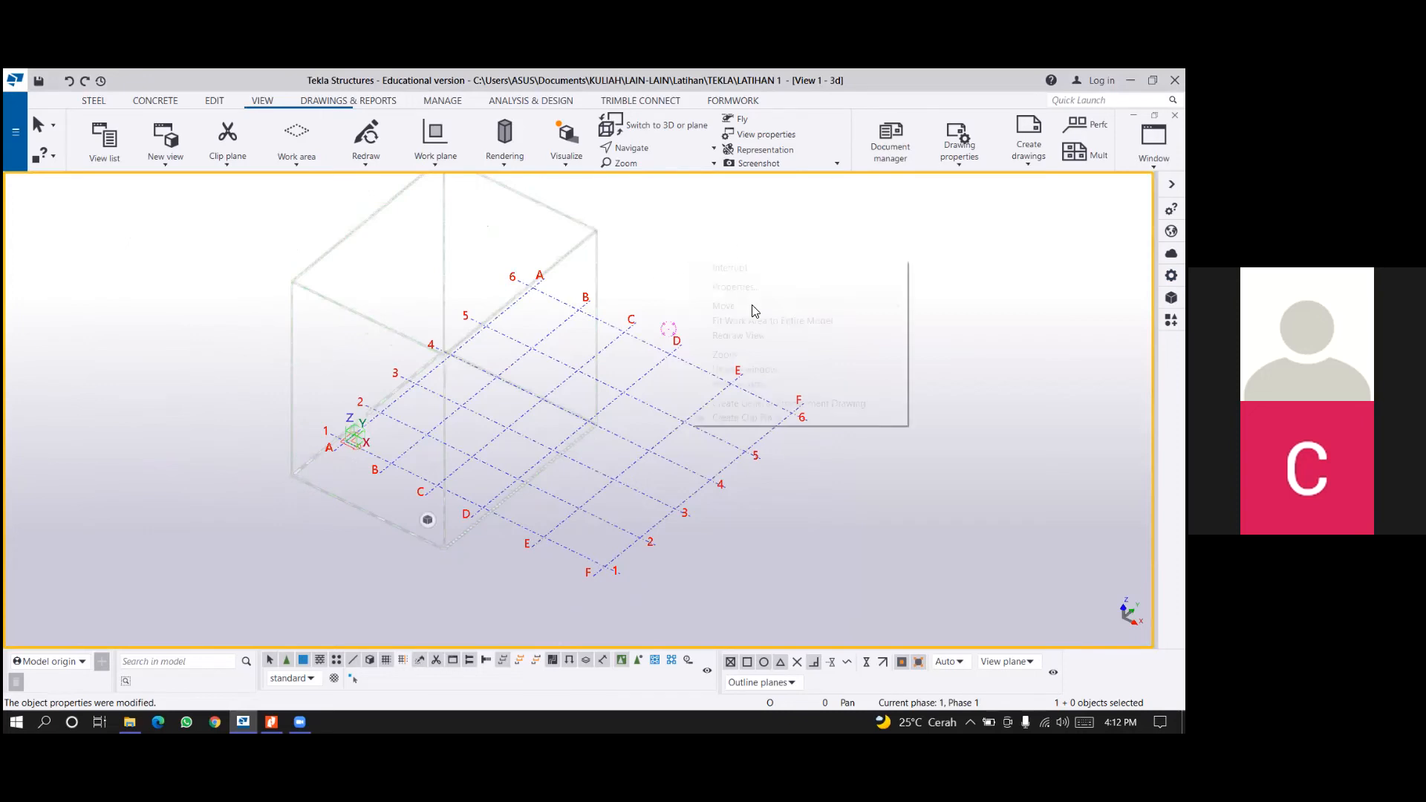
left_click(804, 321)
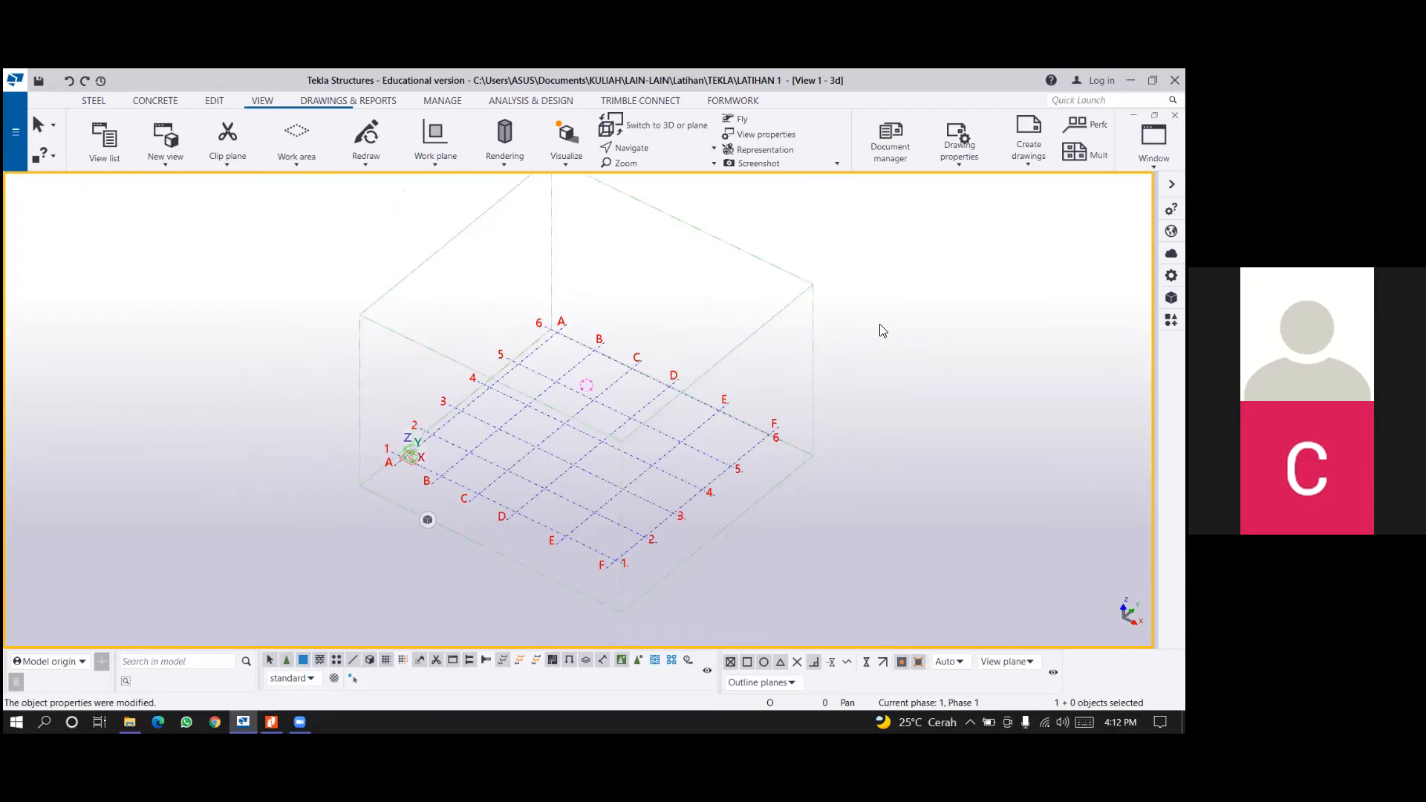
double_click(506, 389)
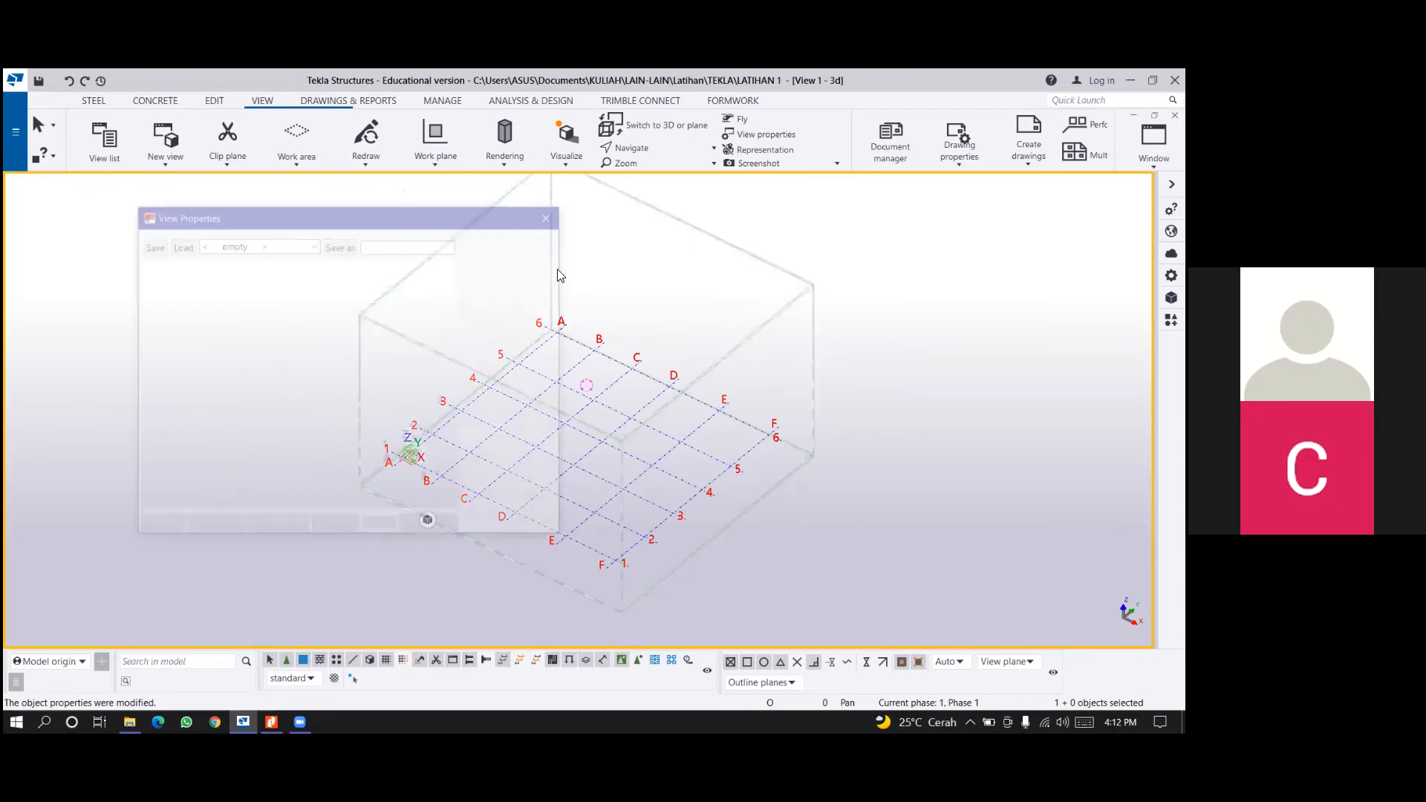
left_click(557, 218)
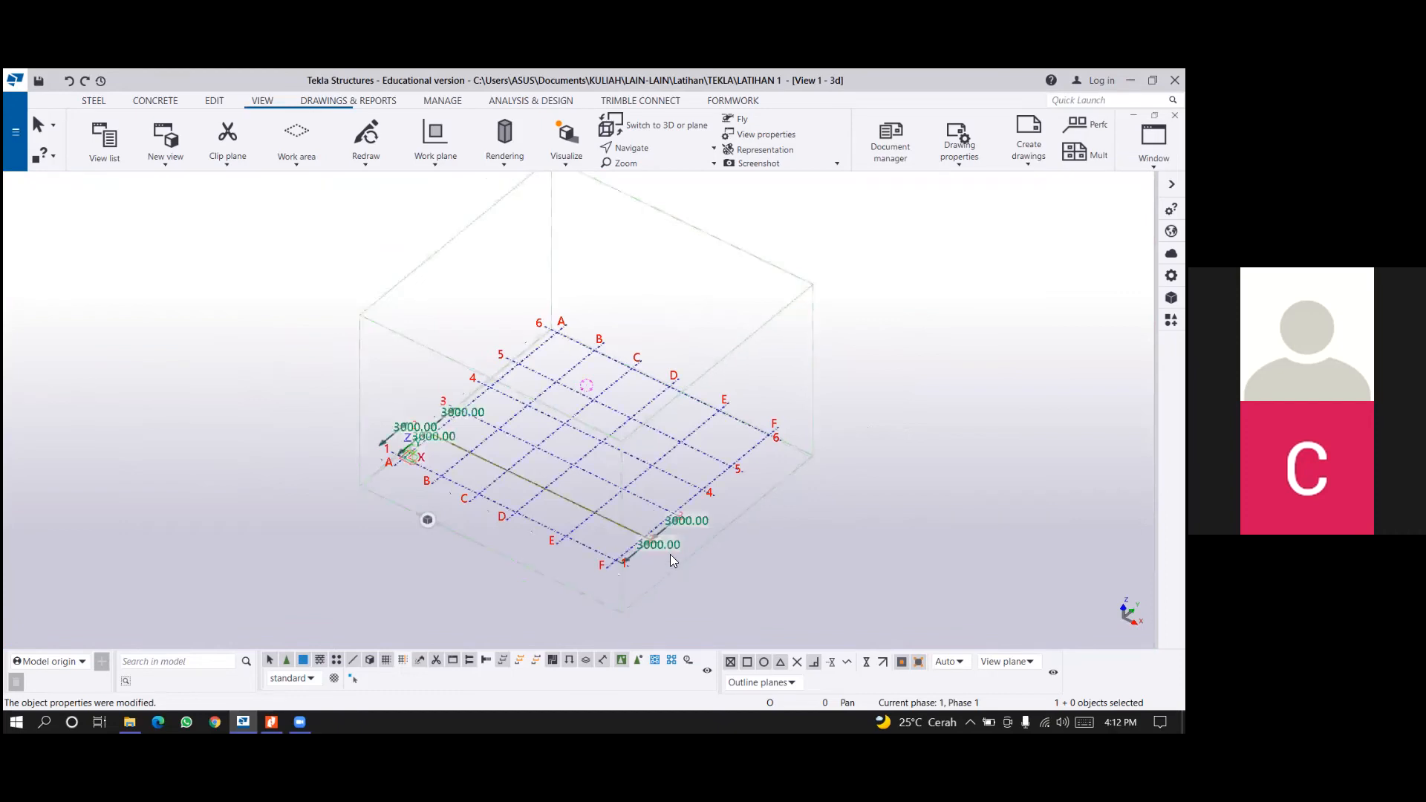
left_click(556, 224)
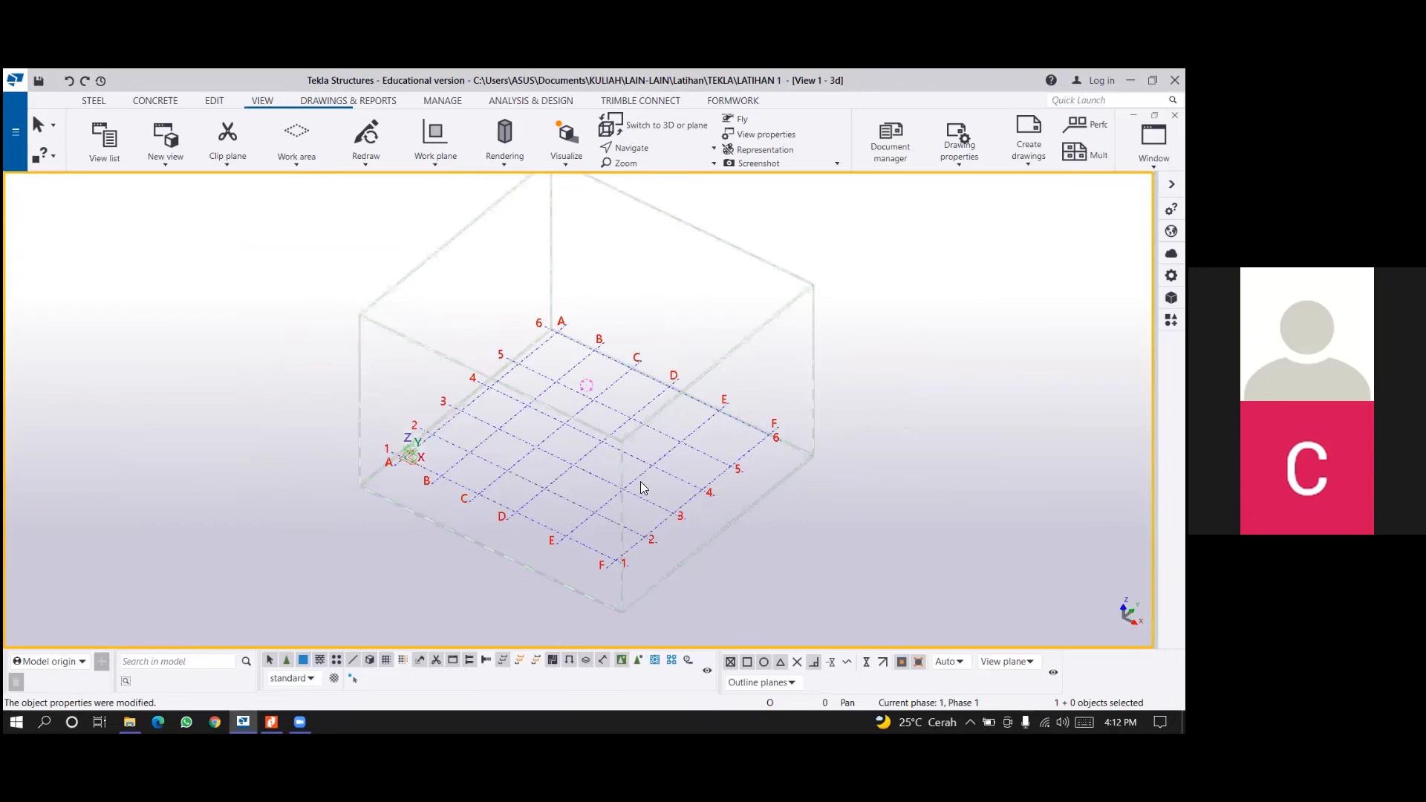
scroll(678, 497, "up", 2)
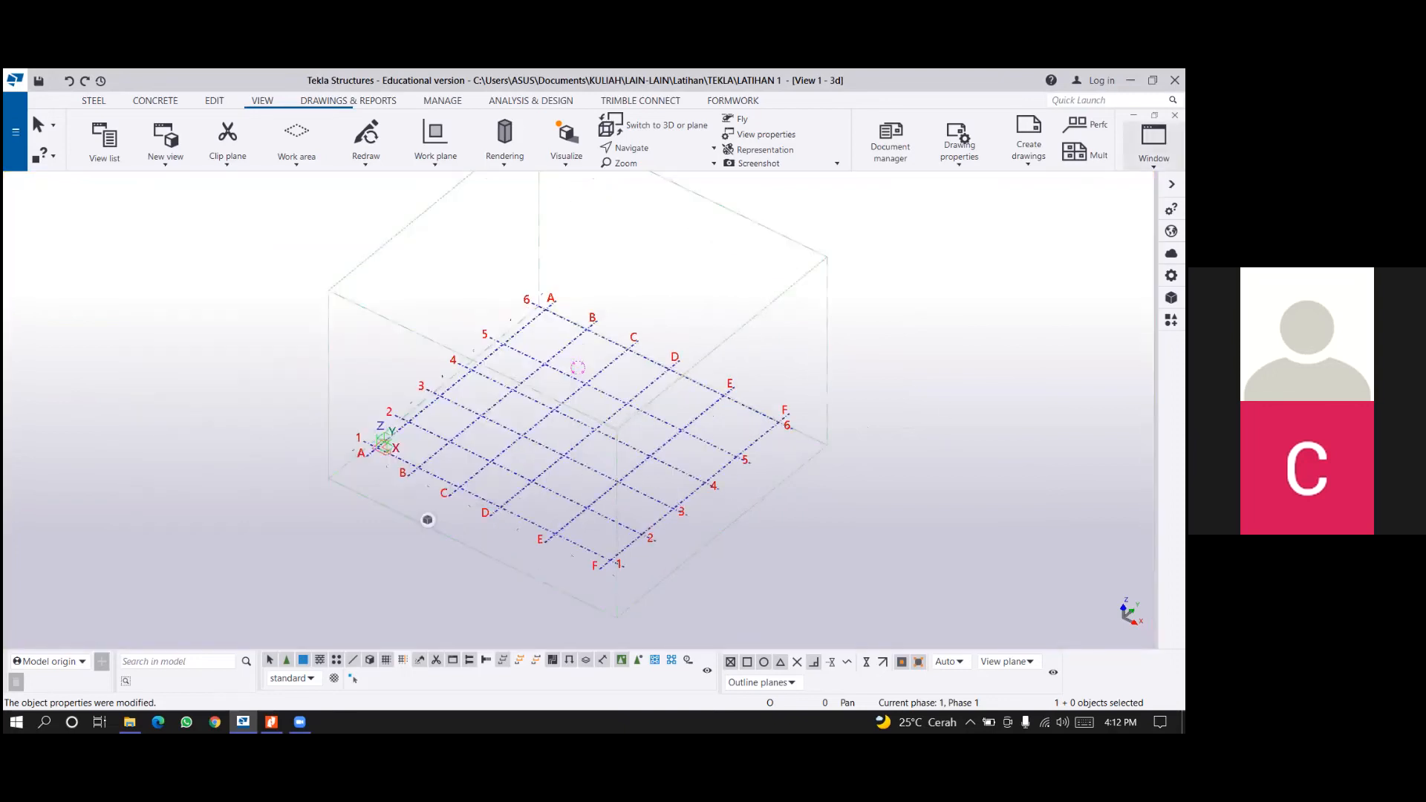
Create views along all grid lines of the rectangular grid, using the standard settings with the Plan and Grid name prefixes.
right_click(835, 473)
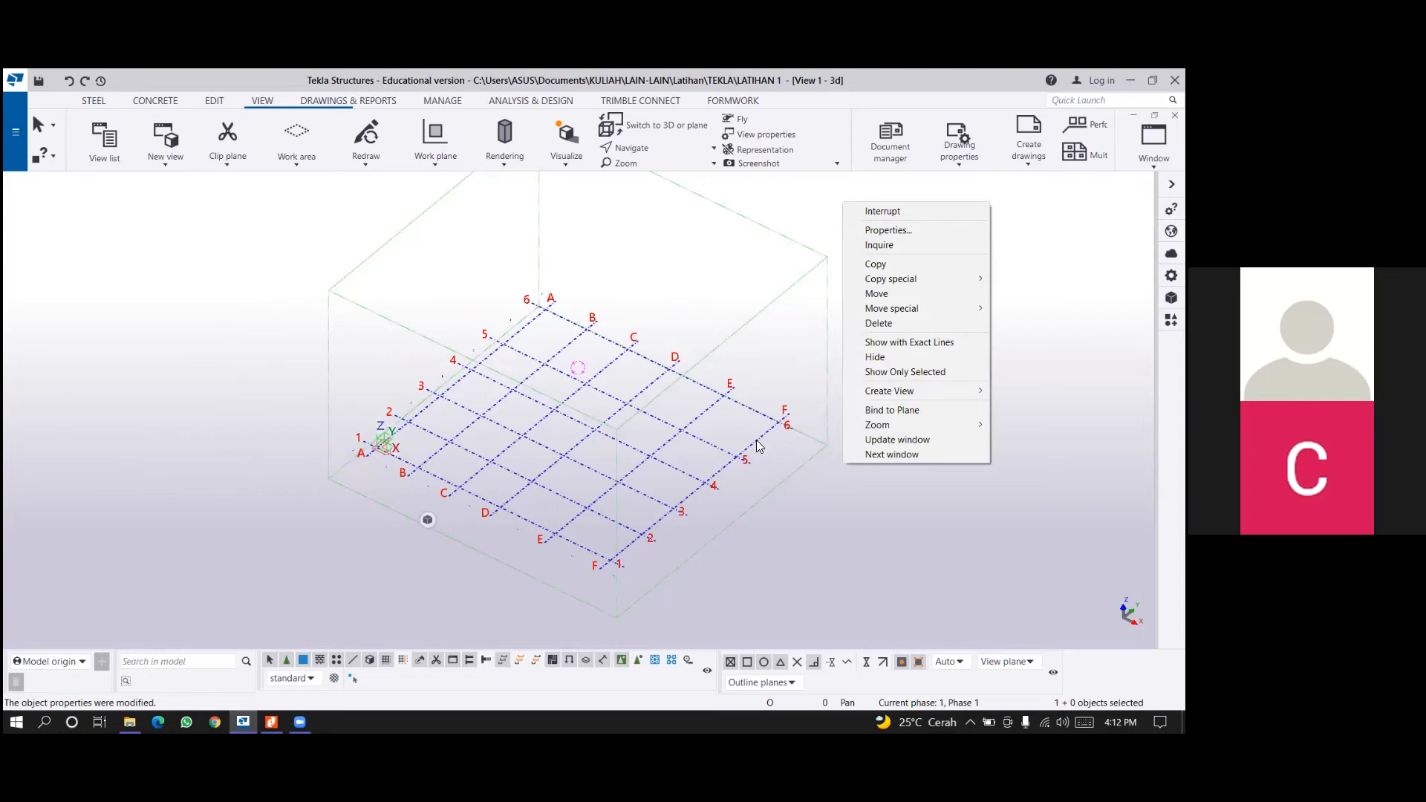
right_click(876, 281)
mouse_move(910, 376)
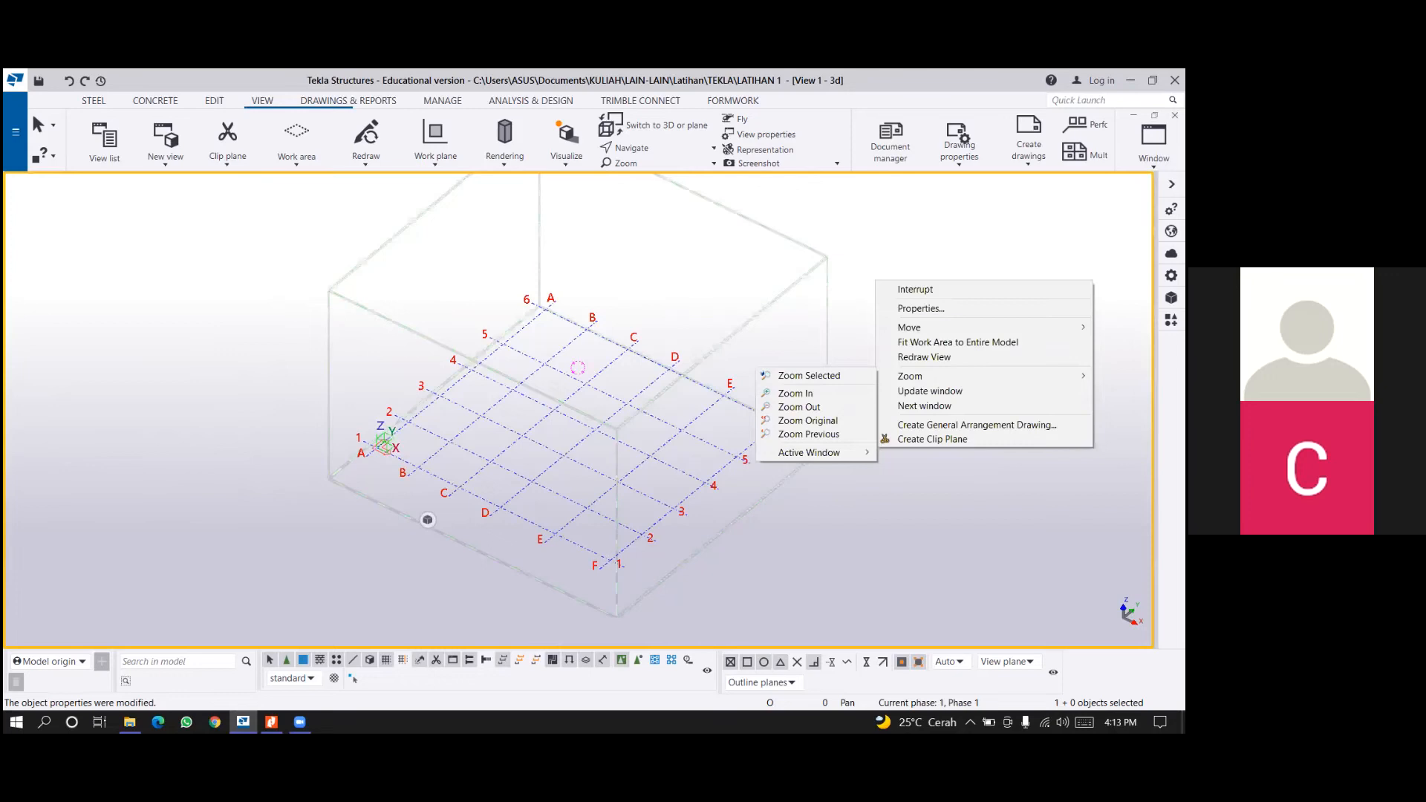
right_click(760, 452)
mouse_move(808, 380)
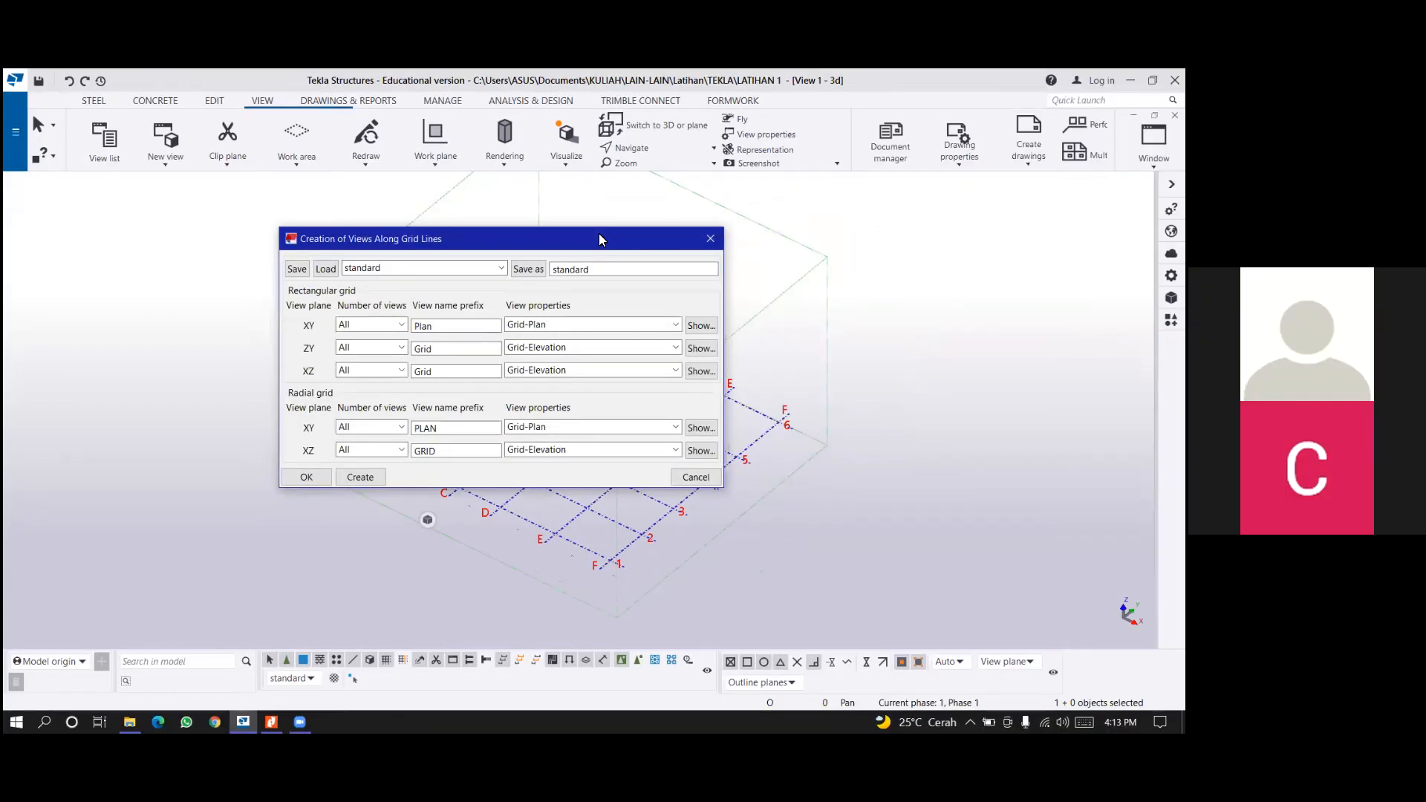
left_click_drag(599, 234, 724, 268)
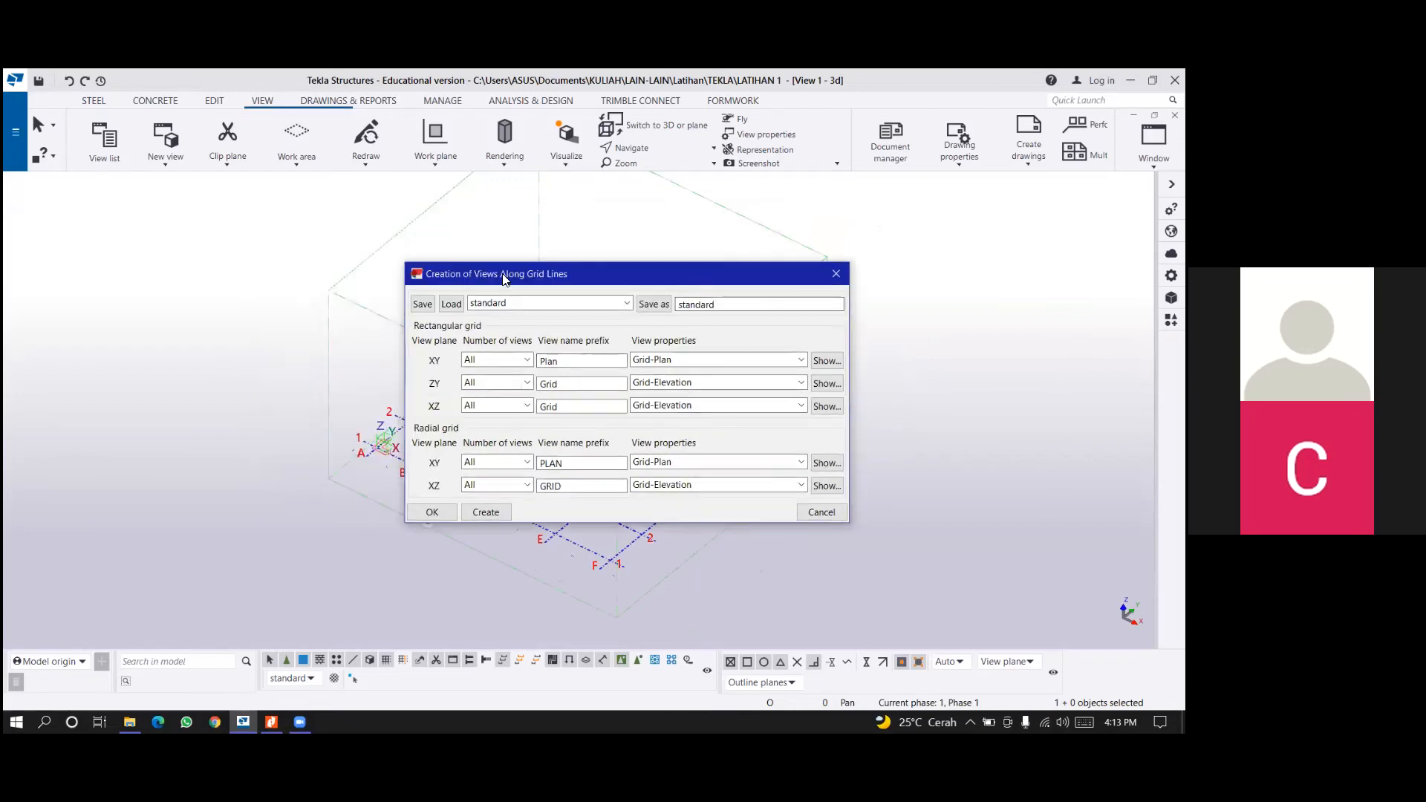
left_click_drag(516, 286, 504, 281)
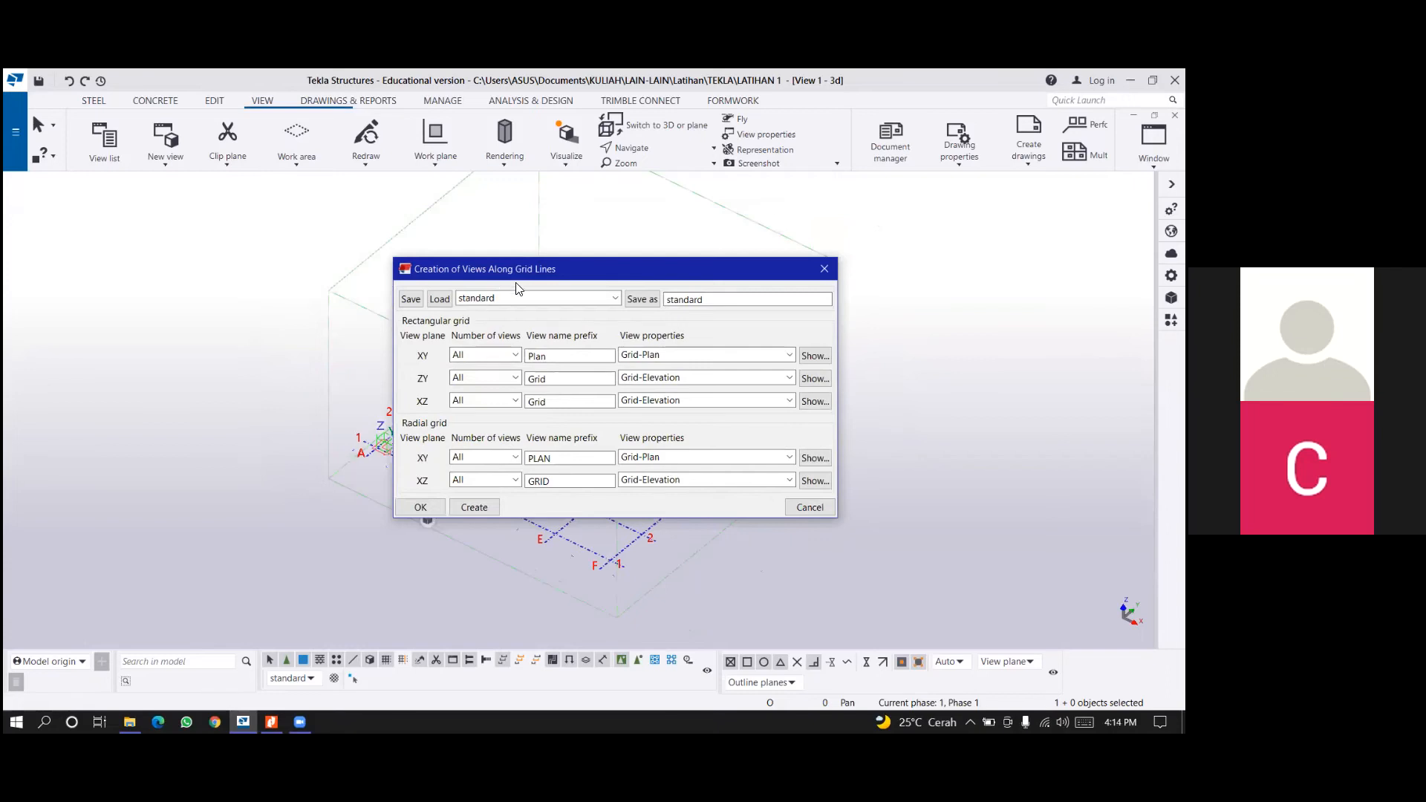
left_click(474, 507)
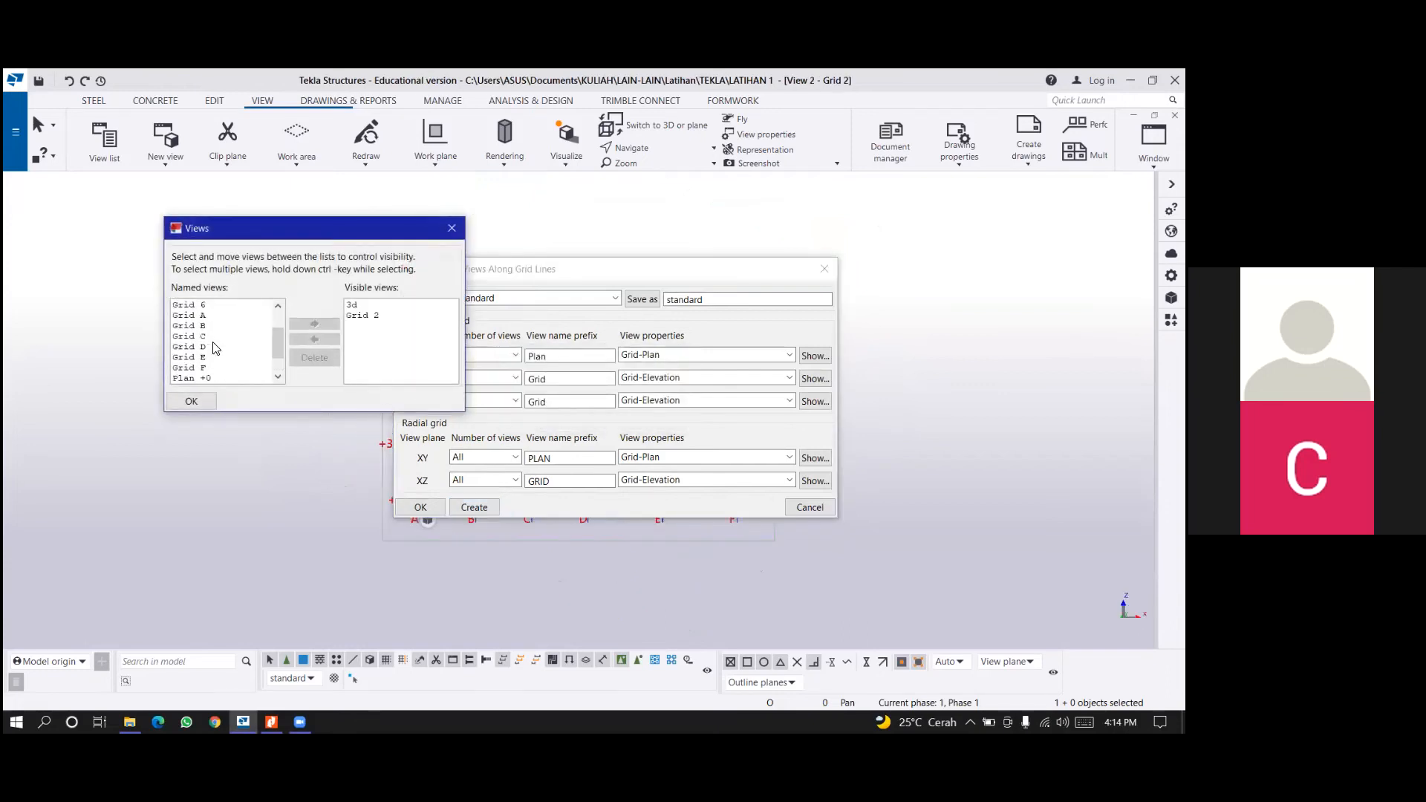
Add the Grid C and Plan +3000 views to the visible views, and close the view list and view creation dialogs.
left_click(210, 336)
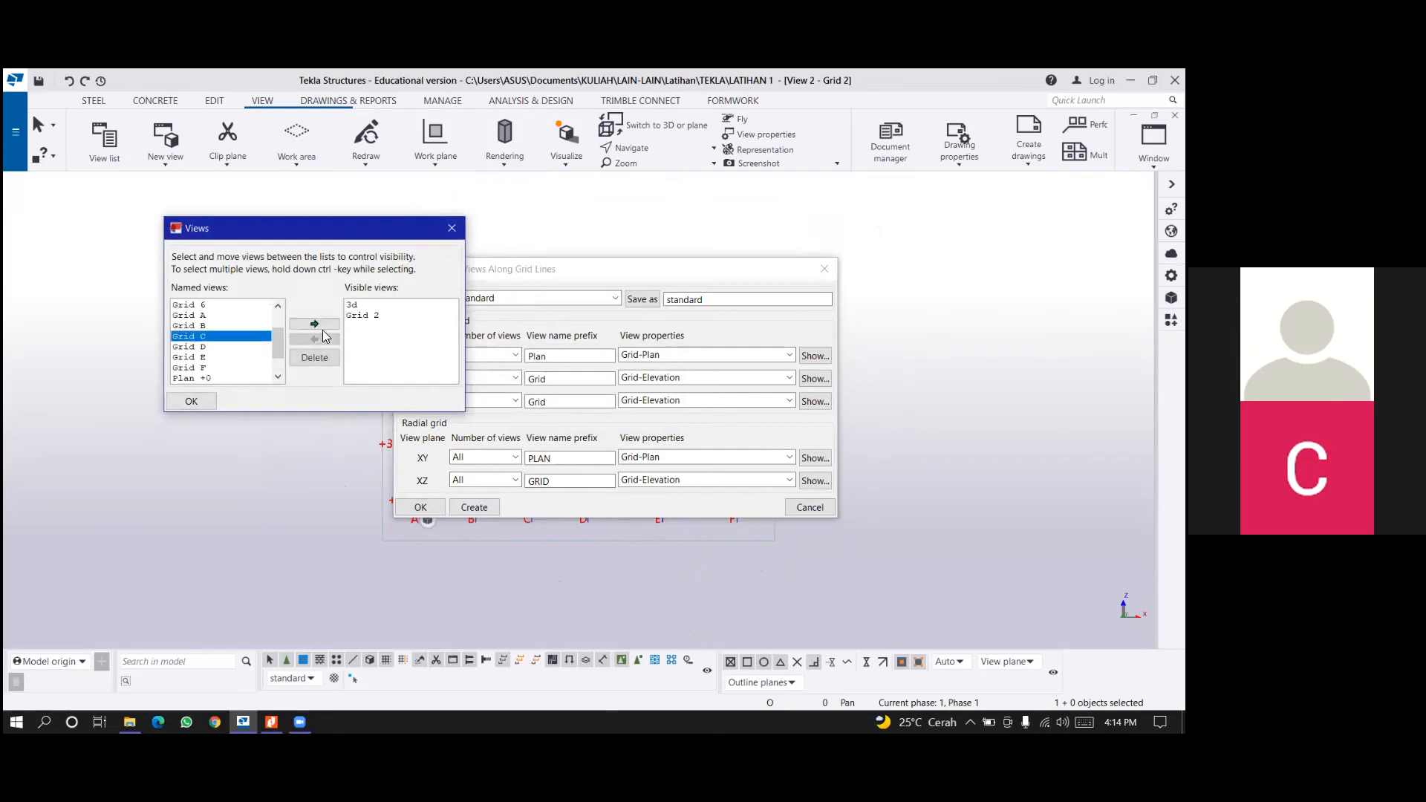
left_click(318, 325)
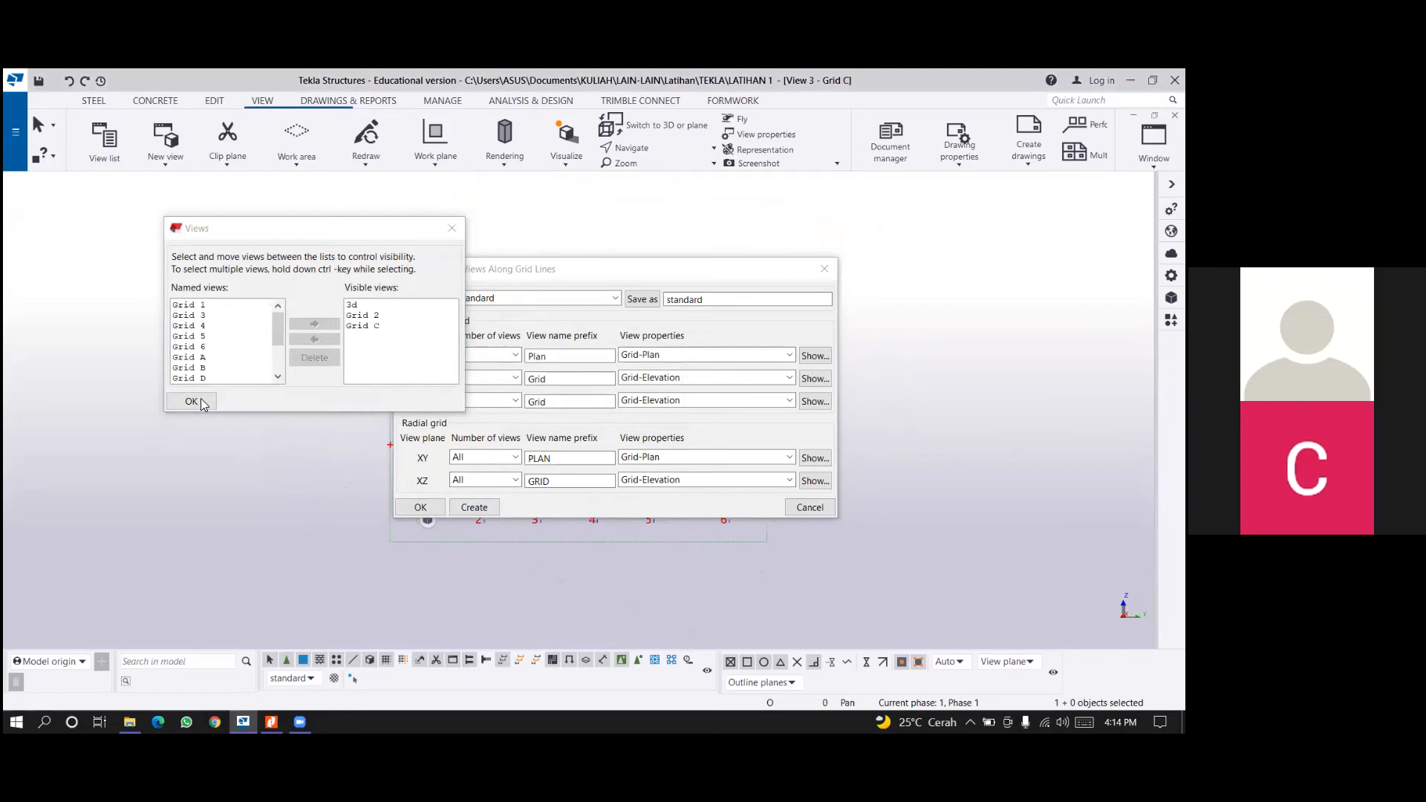
scroll(216, 346, "down", 3)
left_click(195, 368)
left_click(316, 324)
left_click(194, 403)
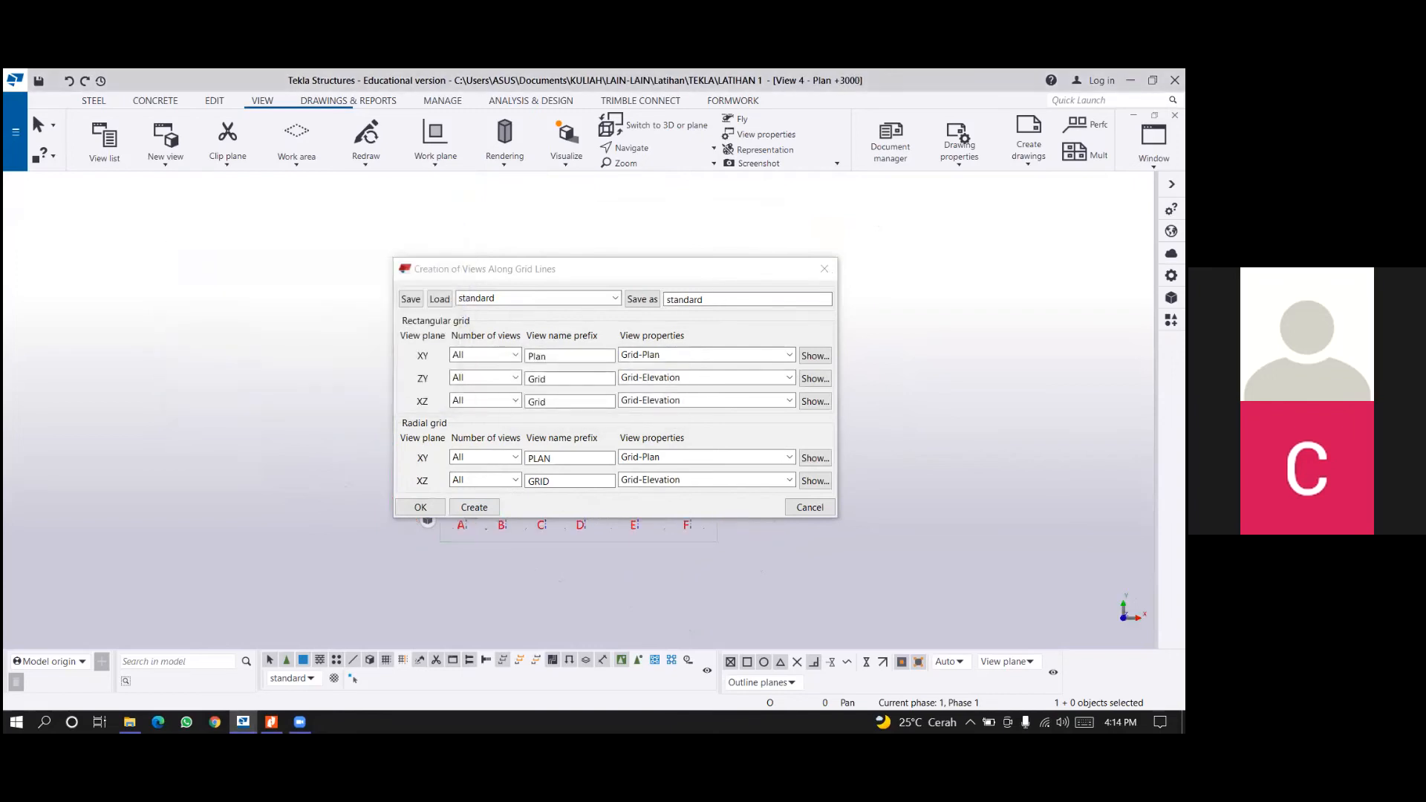
left_click(824, 269)
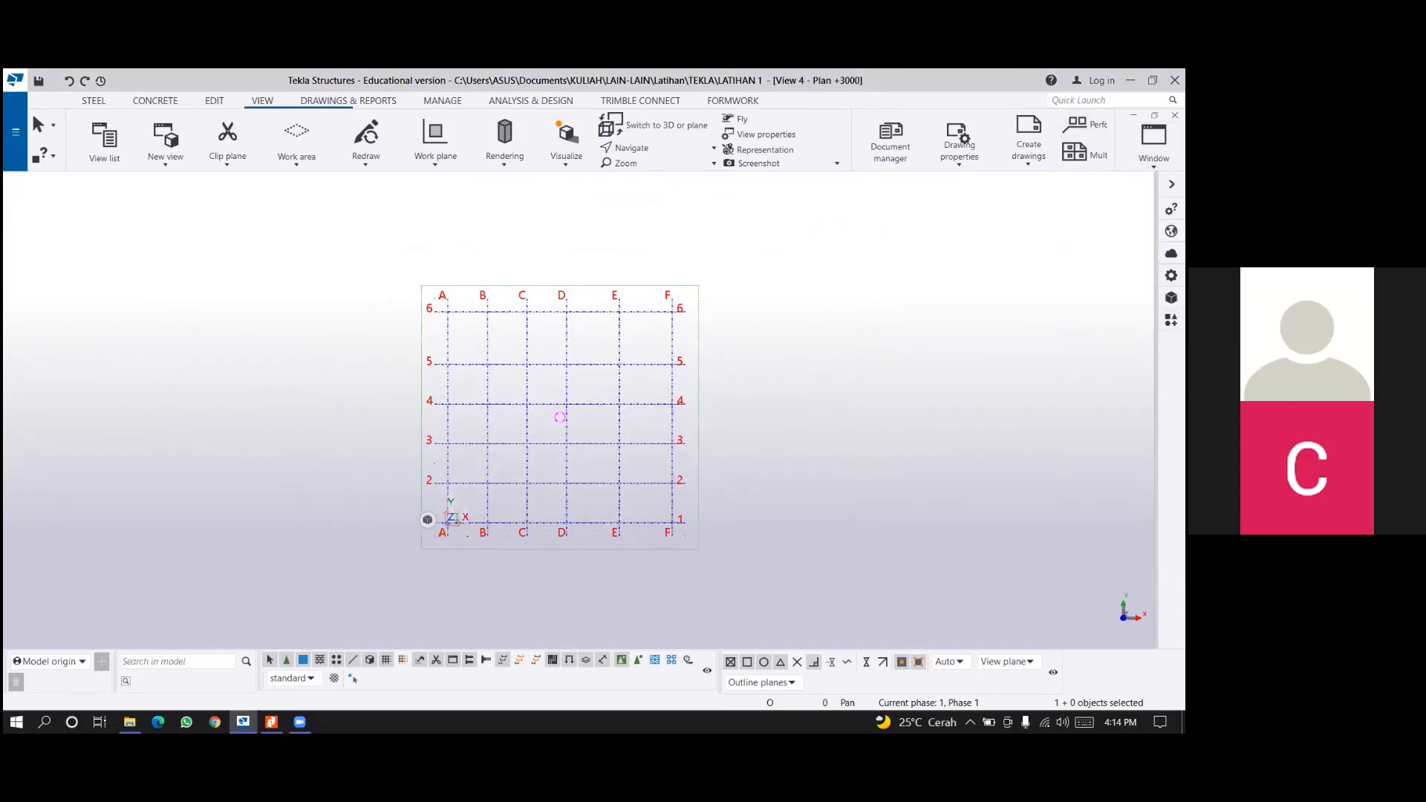
Examine the Grid 2 and Grid C elevations and the Plan +3000 view one after another.
left_click(1153, 141)
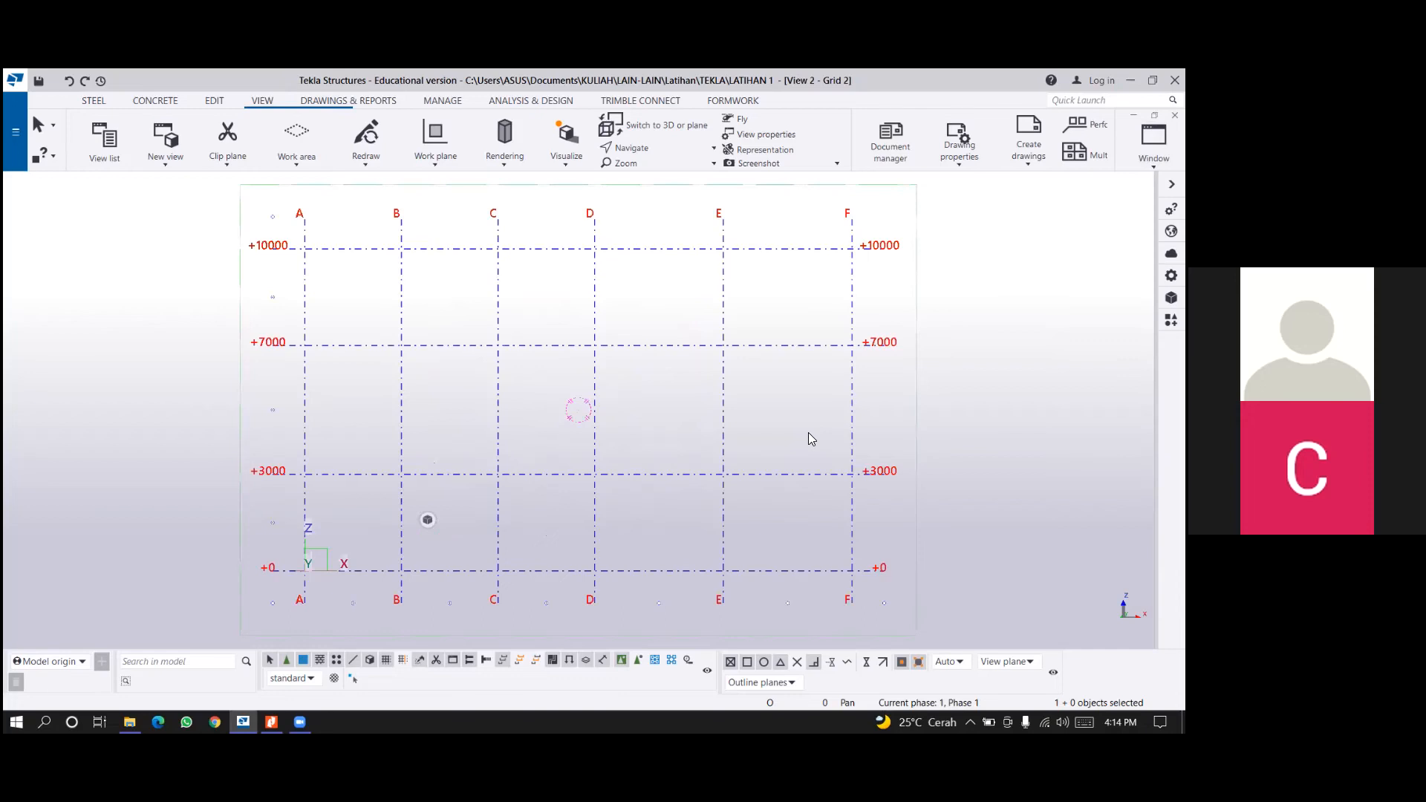
middle_click_drag(788, 447, 784, 437)
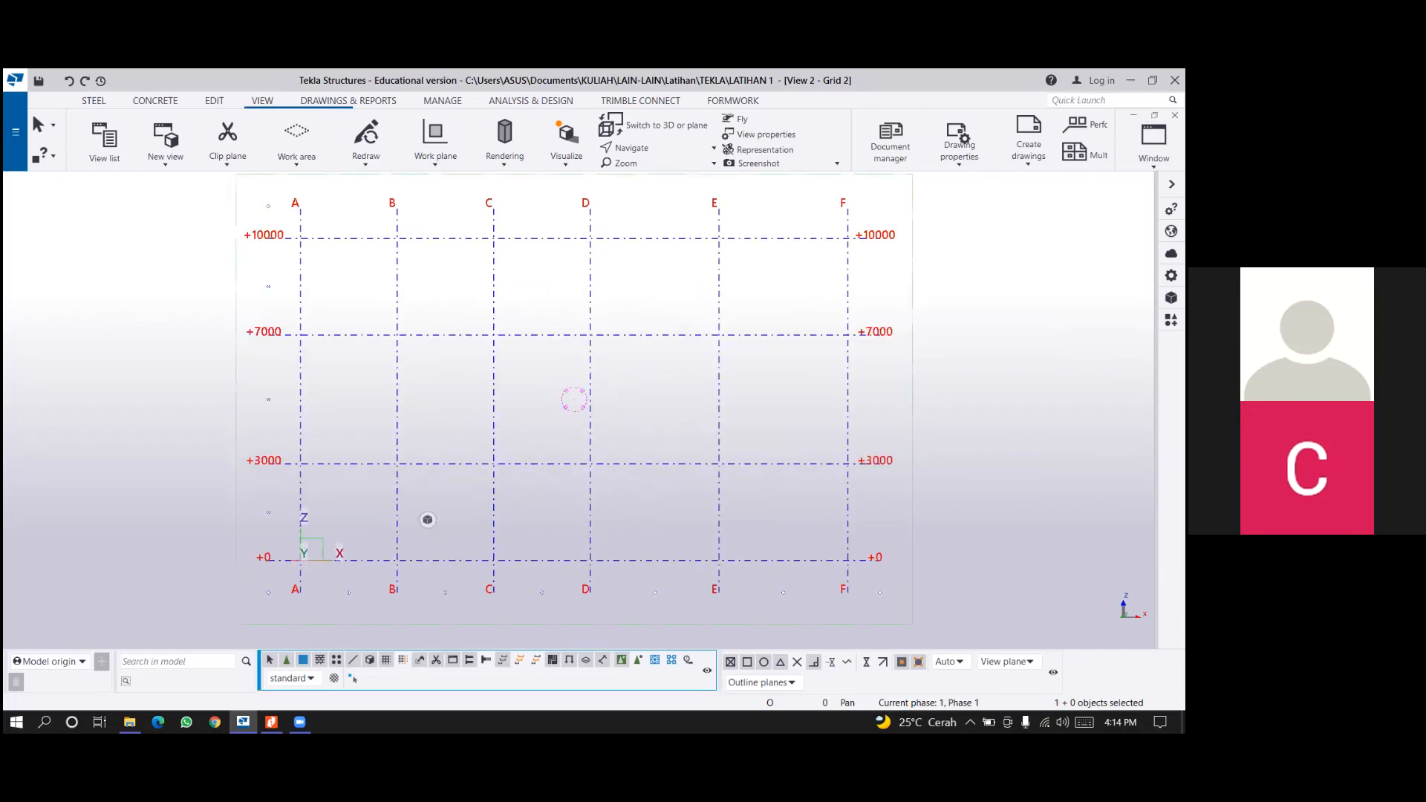
left_click(1153, 139)
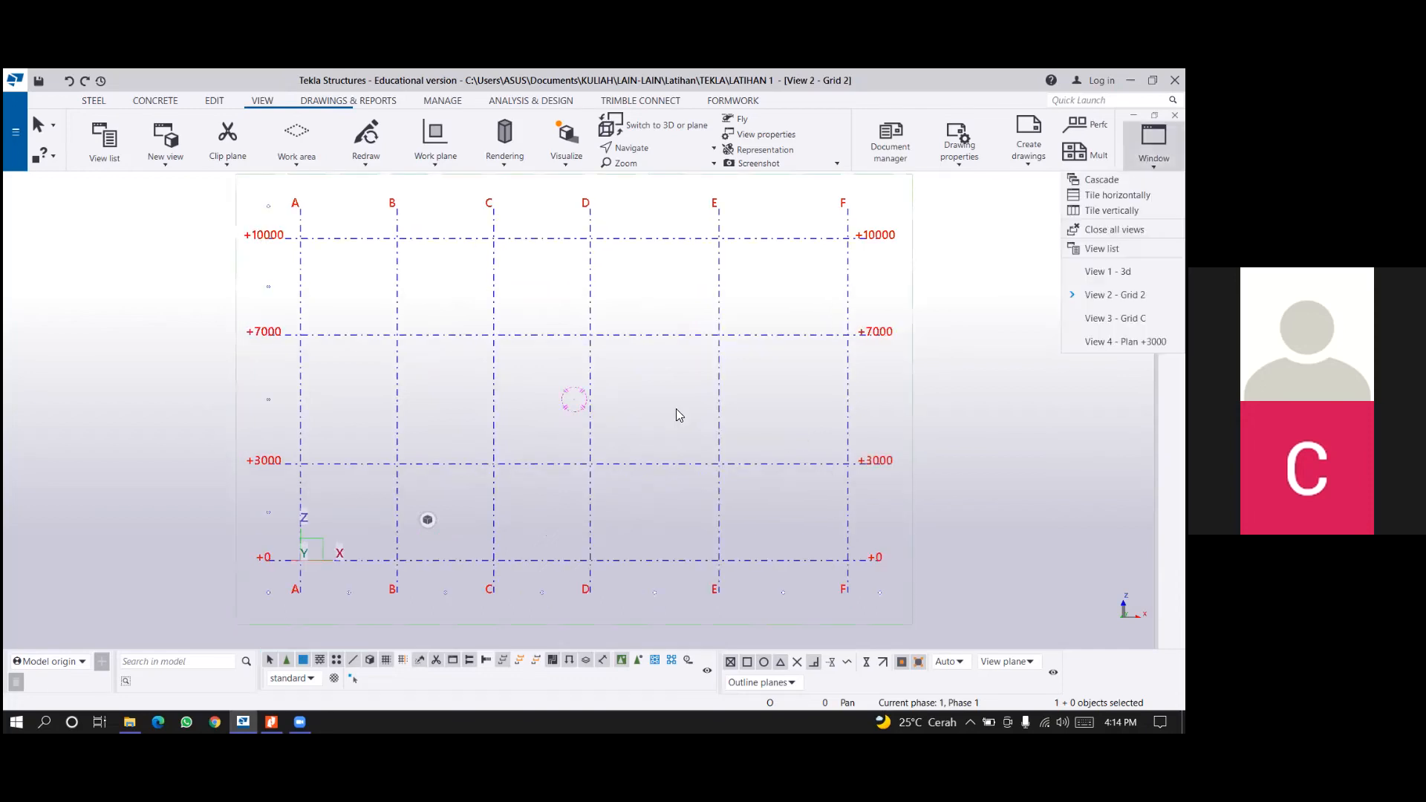
left_click(1115, 319)
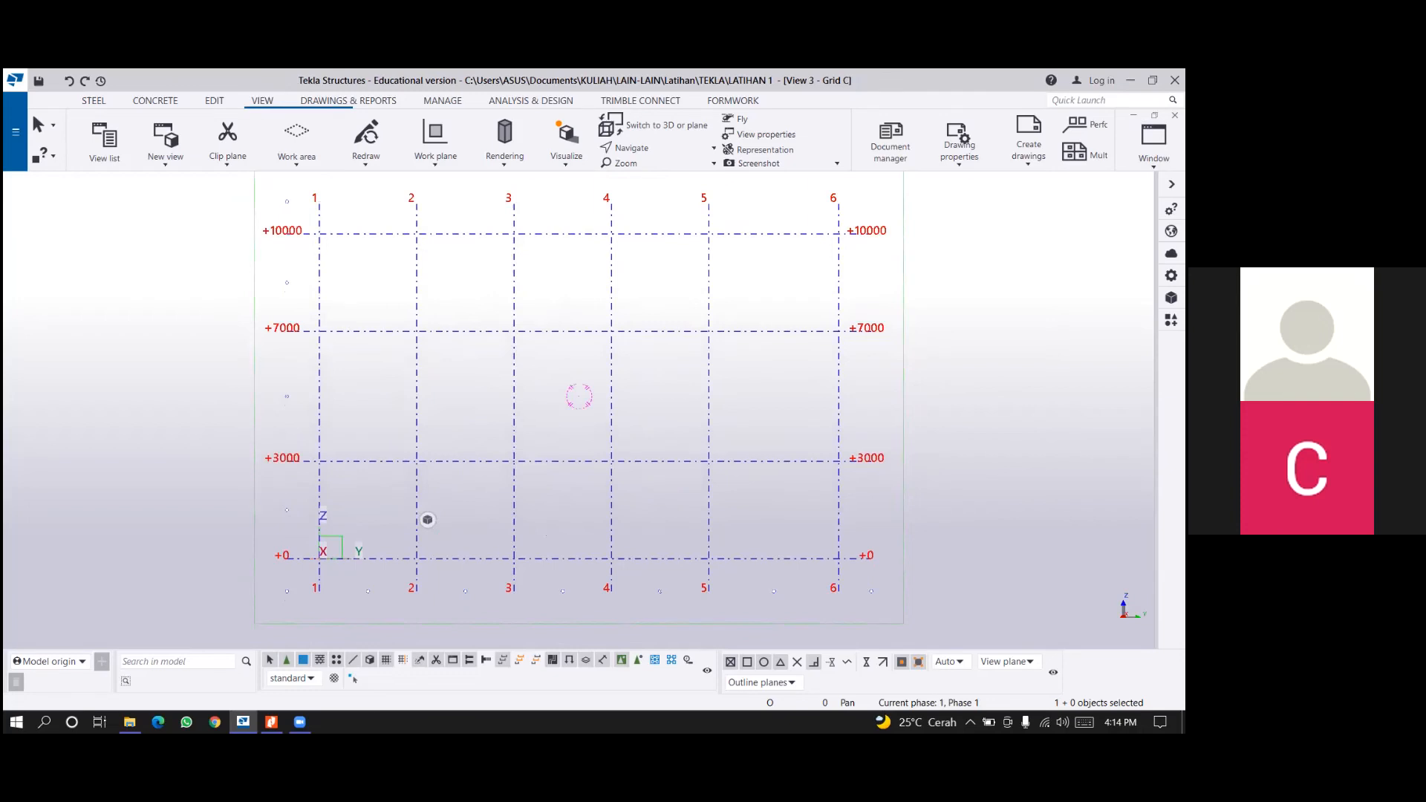
left_click(1153, 142)
left_click(1125, 341)
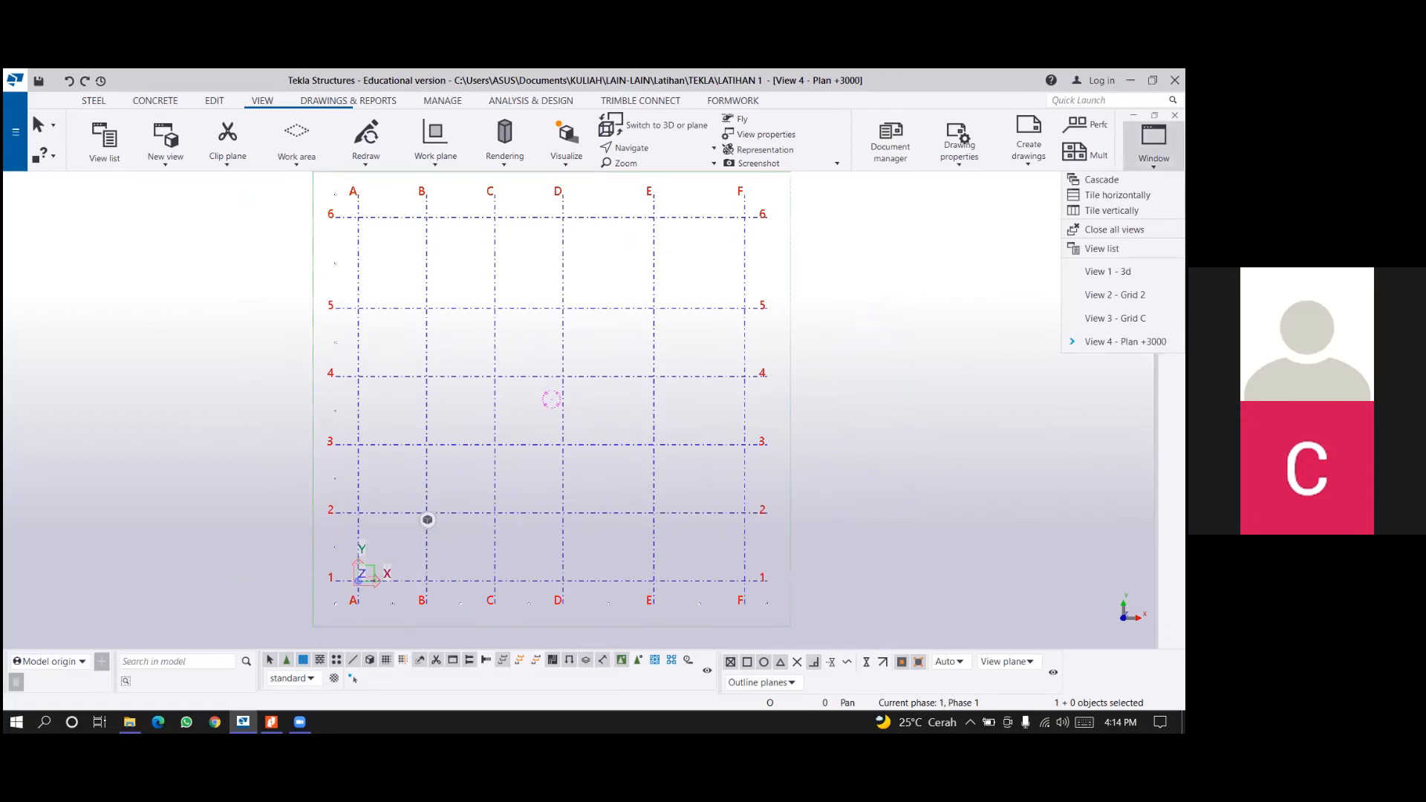
left_click(854, 424)
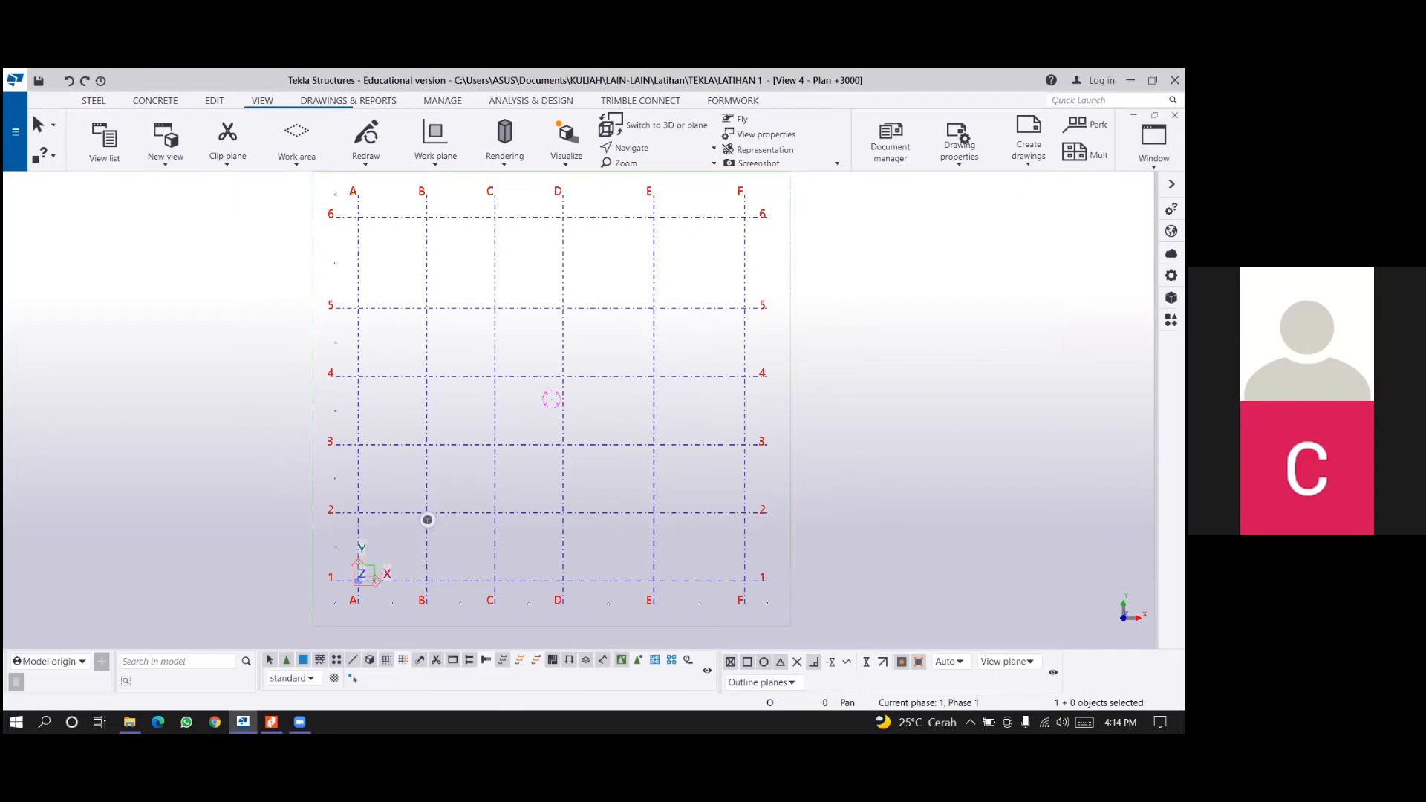
left_click(1154, 141)
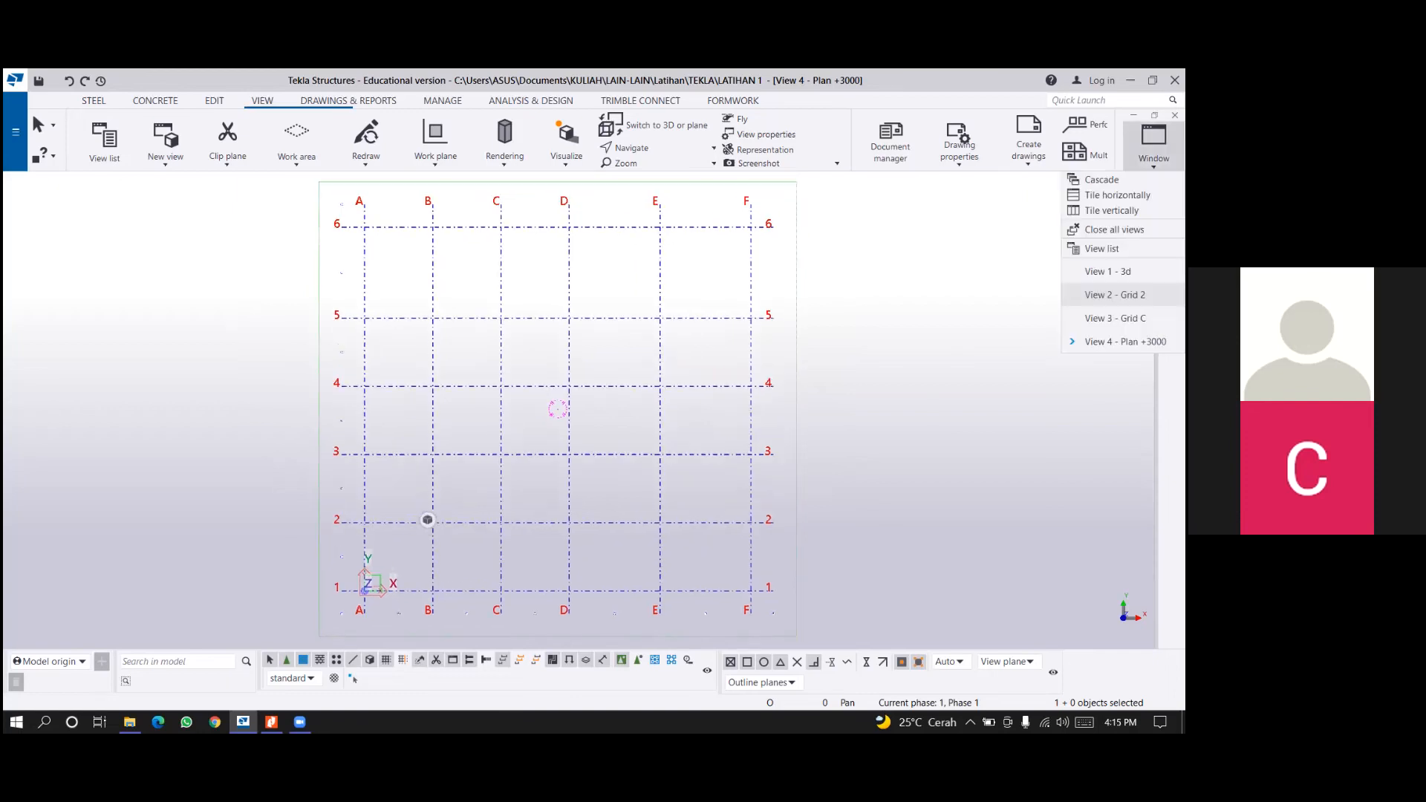
left_click(1115, 294)
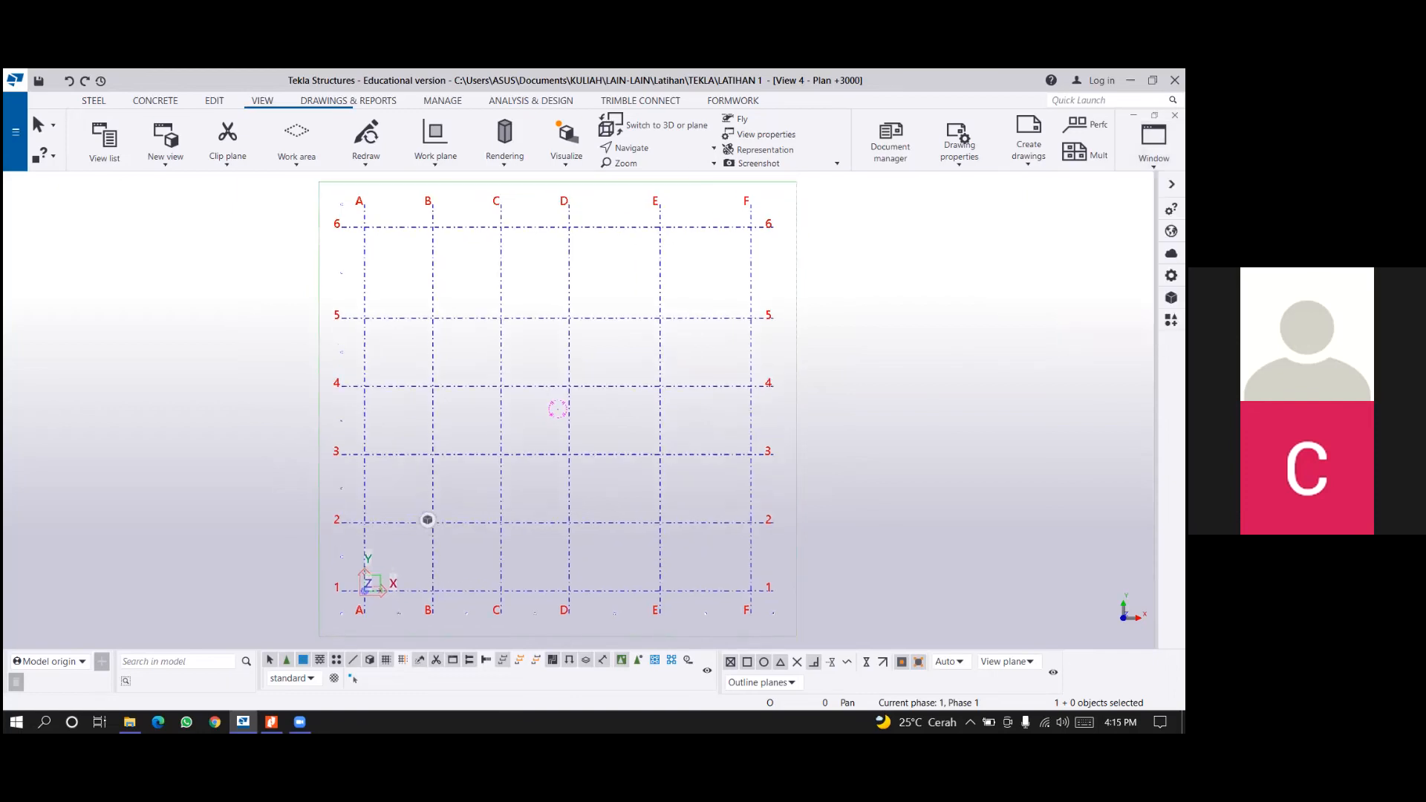
Tile the four open views vertically and reposition the grid within the 3D view's window.
left_click(1153, 141)
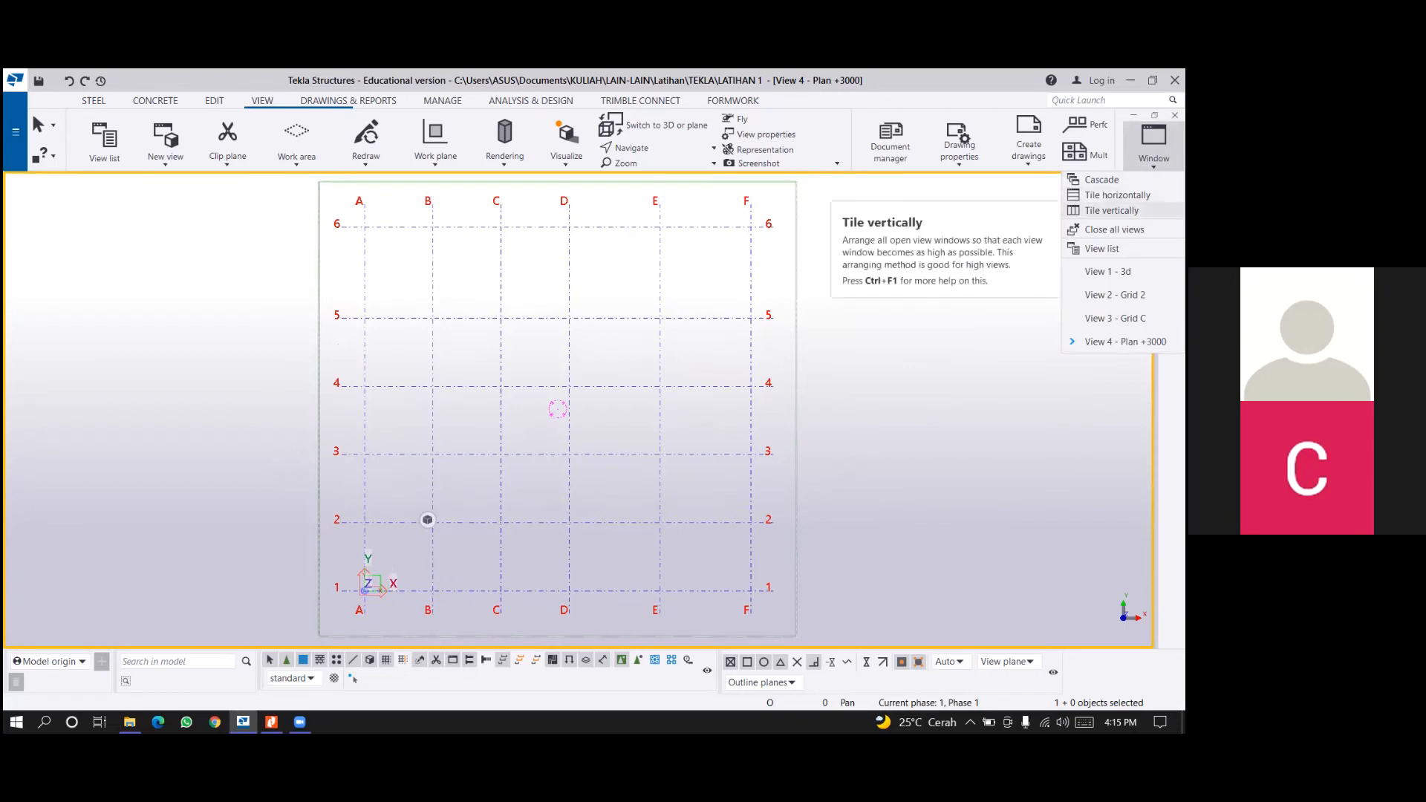
left_click(1111, 210)
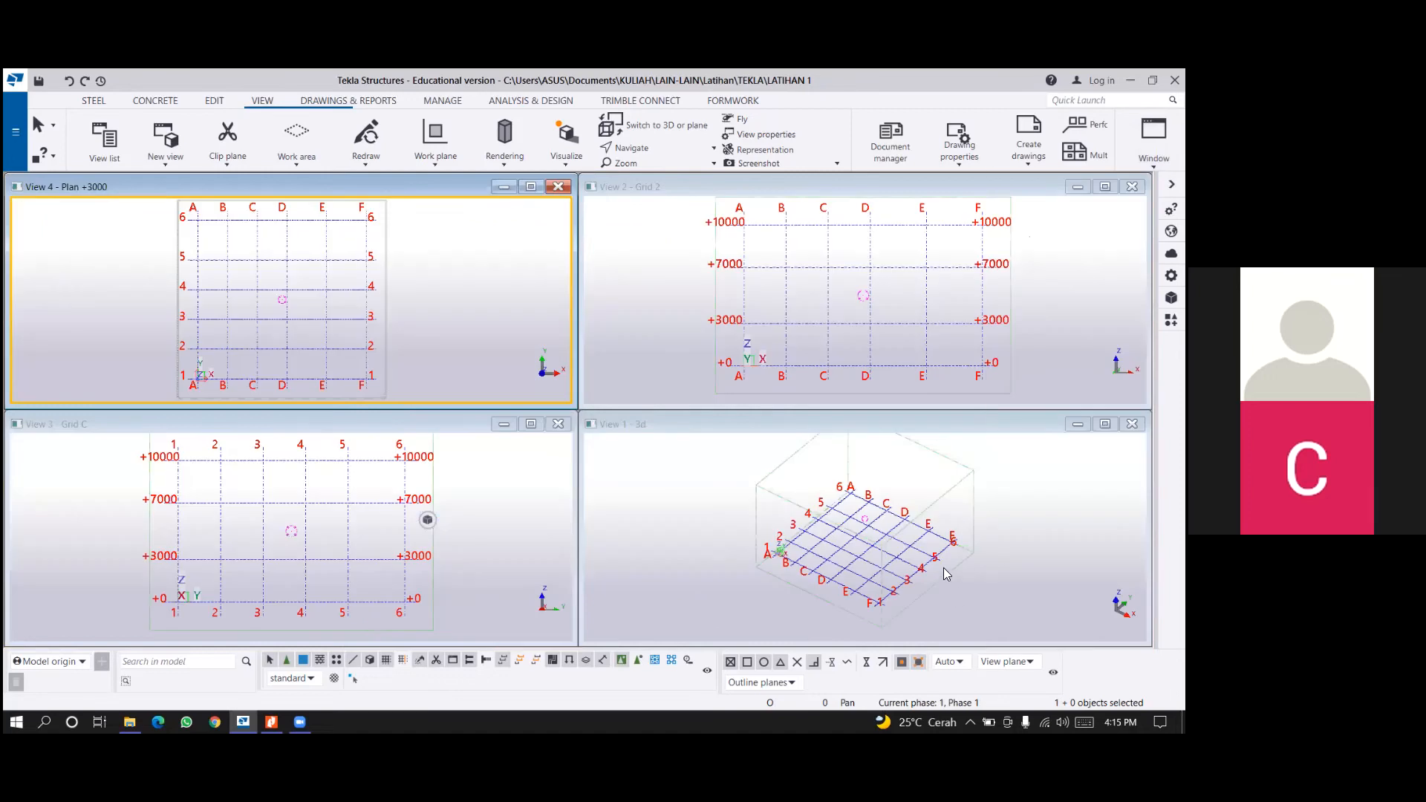
mouse_move(945, 577)
middle_mouse_down()
mouse_move(948, 561)
mouse_move(937, 579)
middle_mouse_up()
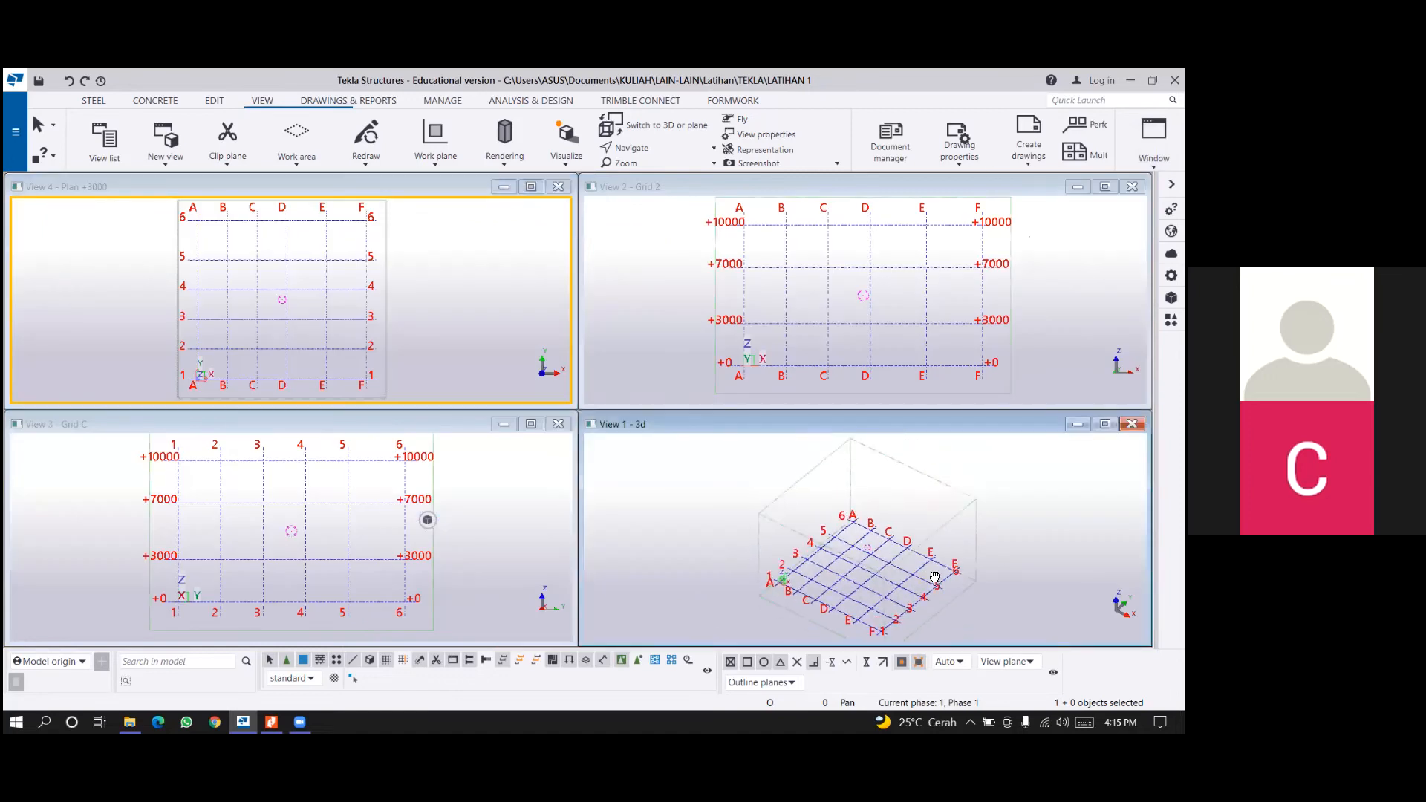
middle_click_drag(924, 478, 915, 453, "ctrl")
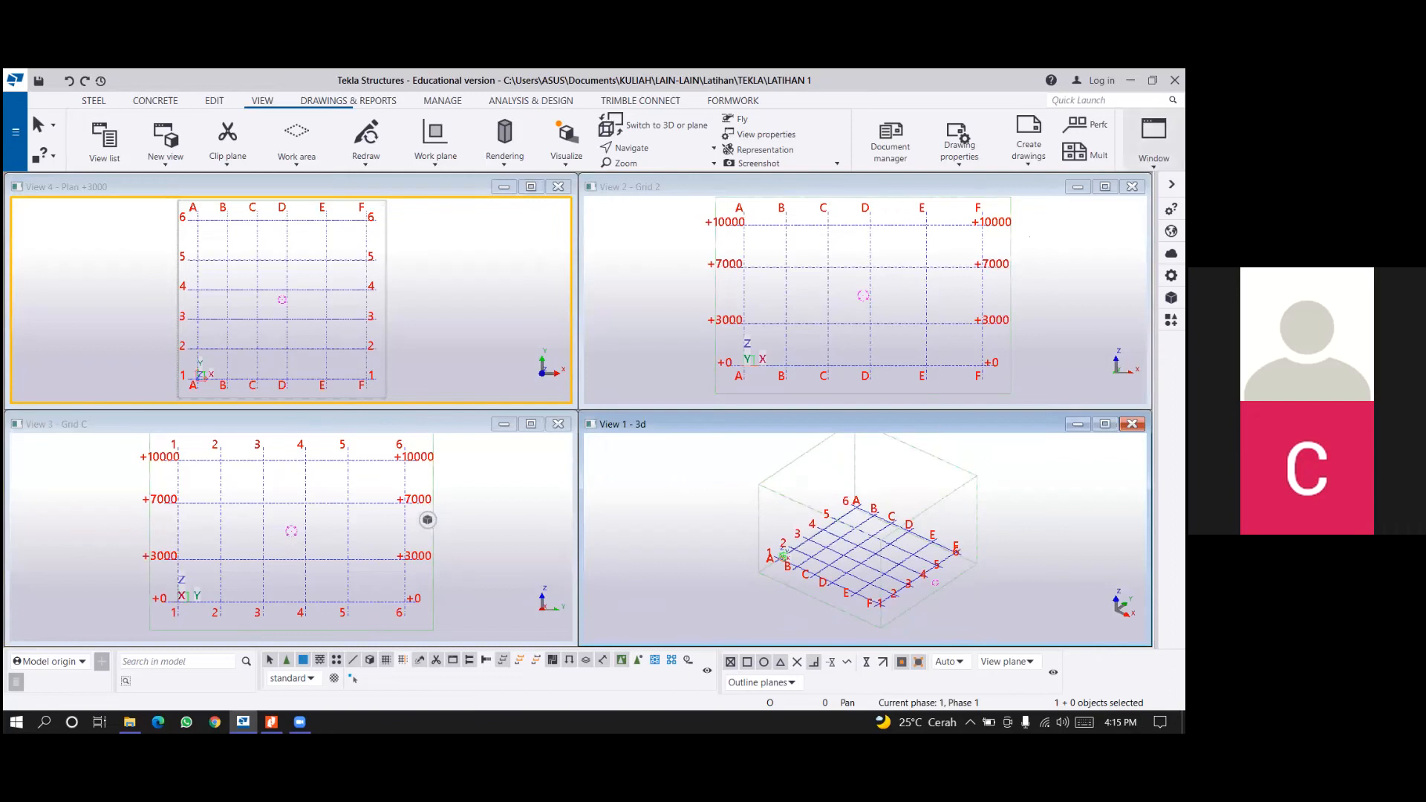
left_click(1154, 134)
left_click(1154, 133)
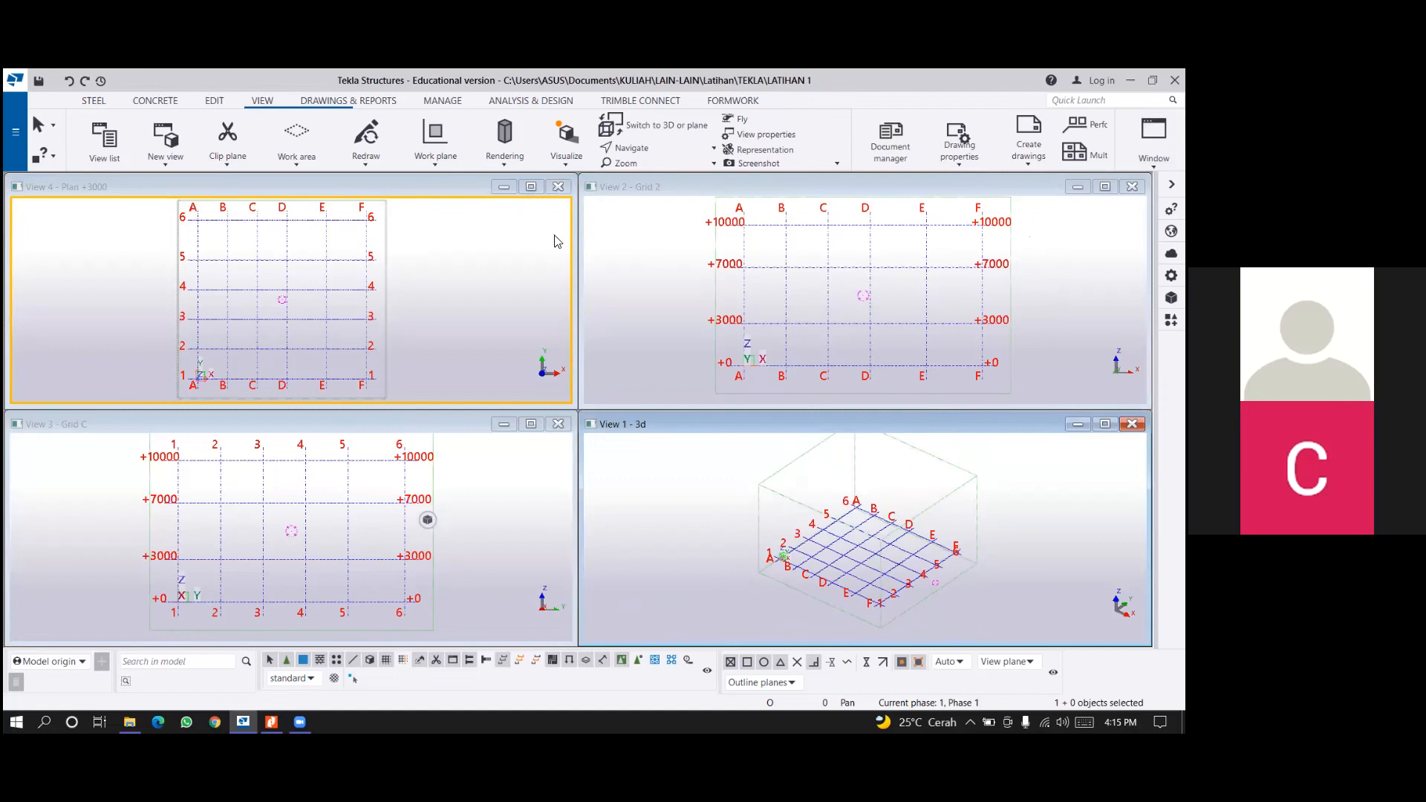
Close the Plan +3000, Grid C and Grid 2 views and maximize the remaining 3D view.
left_click(558, 192)
left_click(557, 424)
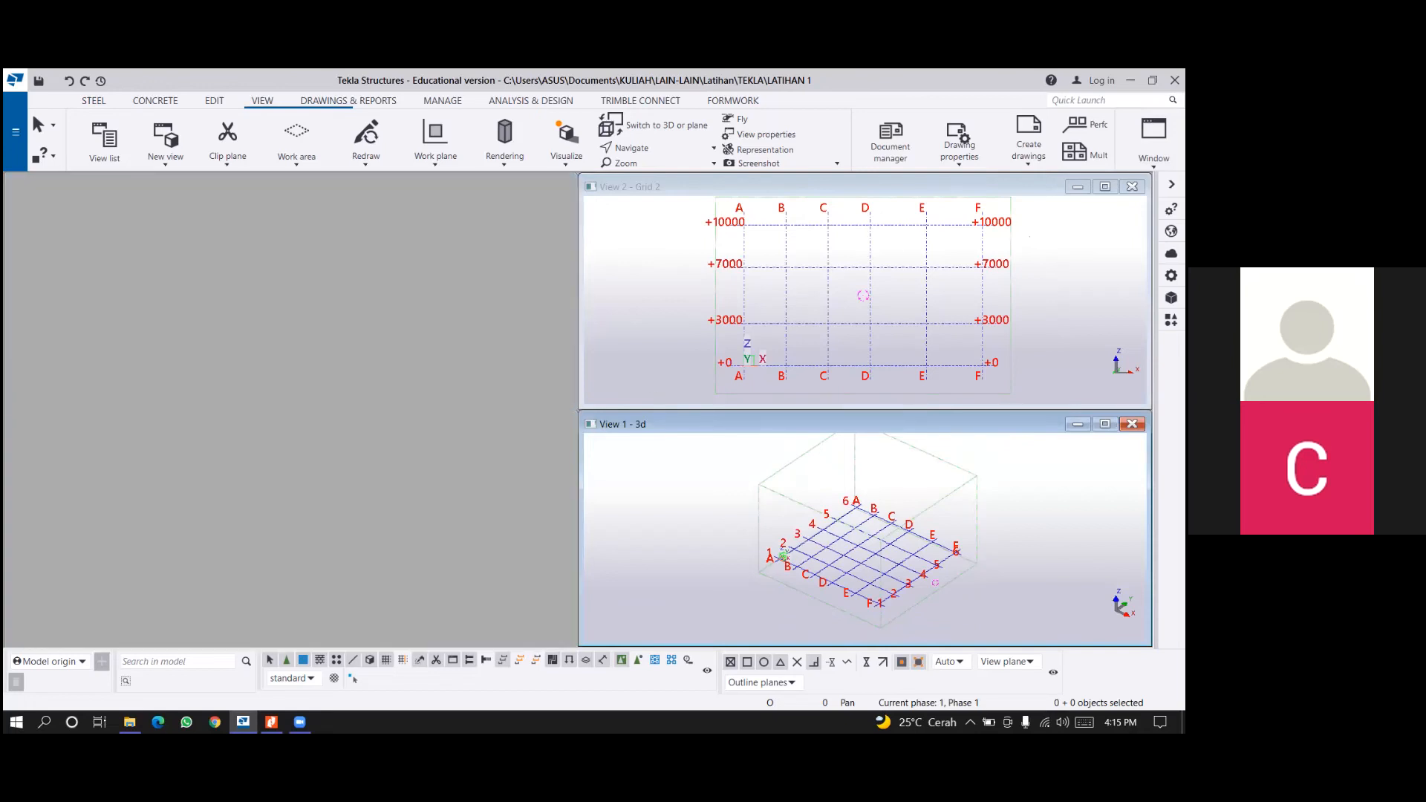
left_click(1132, 186)
left_click(1105, 424)
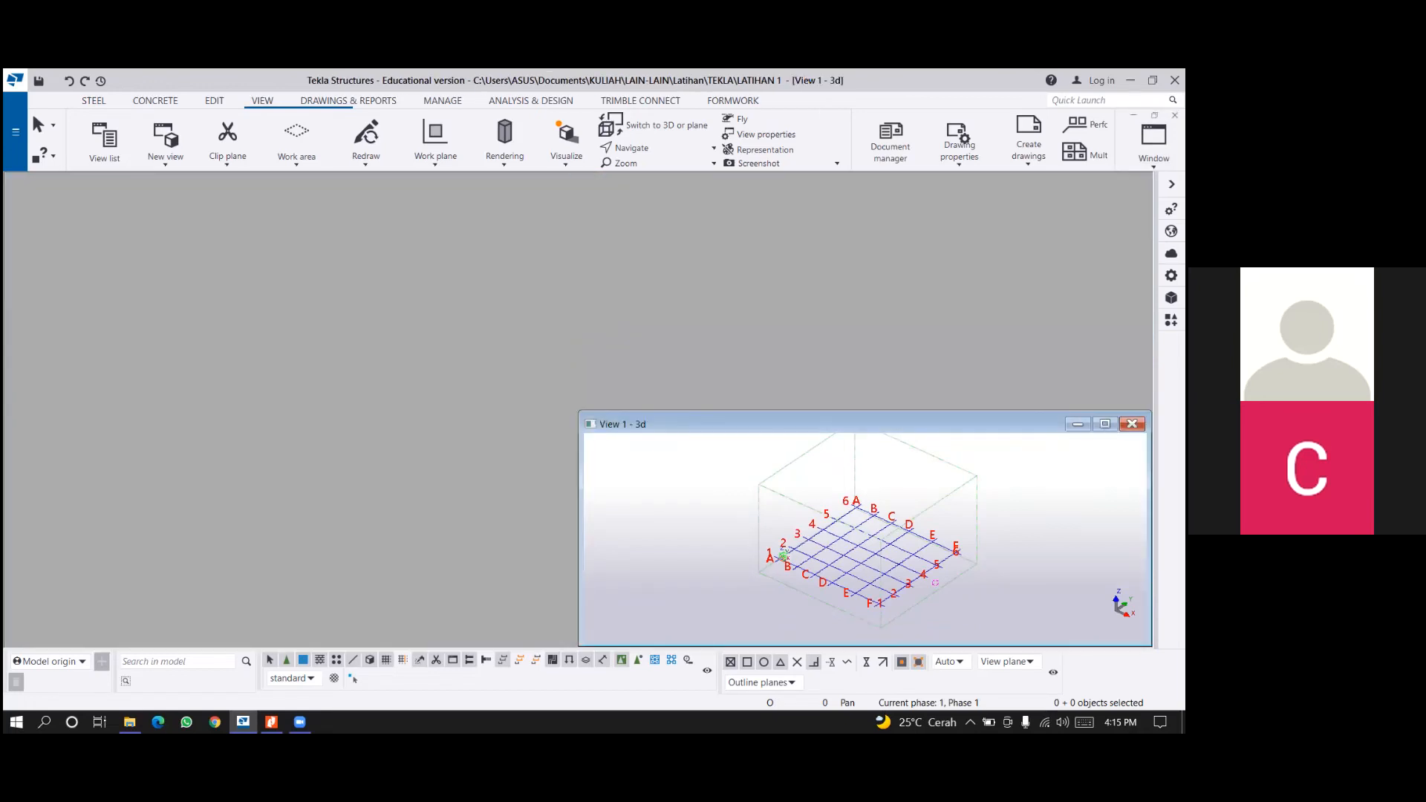
left_click(1154, 145)
left_click(1153, 145)
left_click(1153, 145)
left_click(1153, 144)
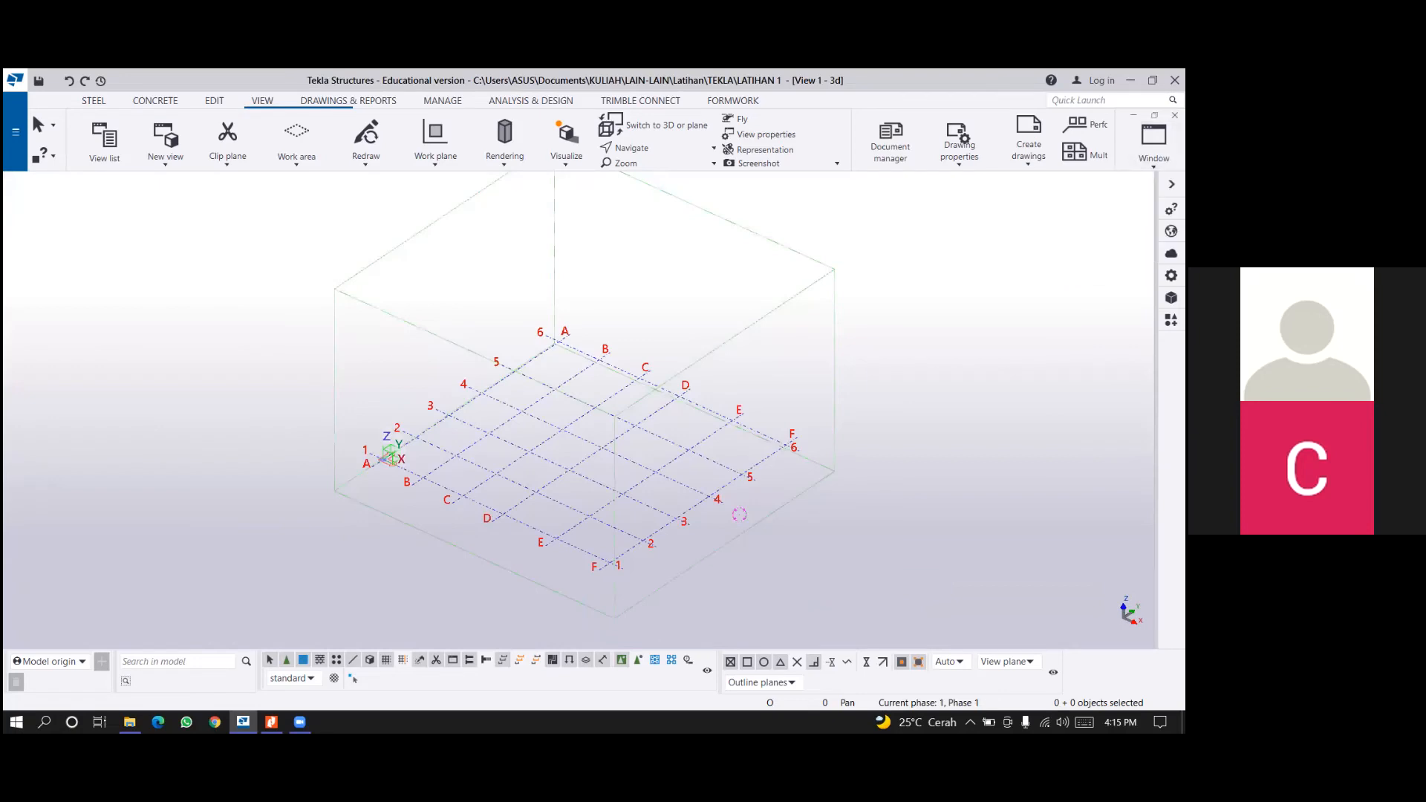
left_click(1153, 145)
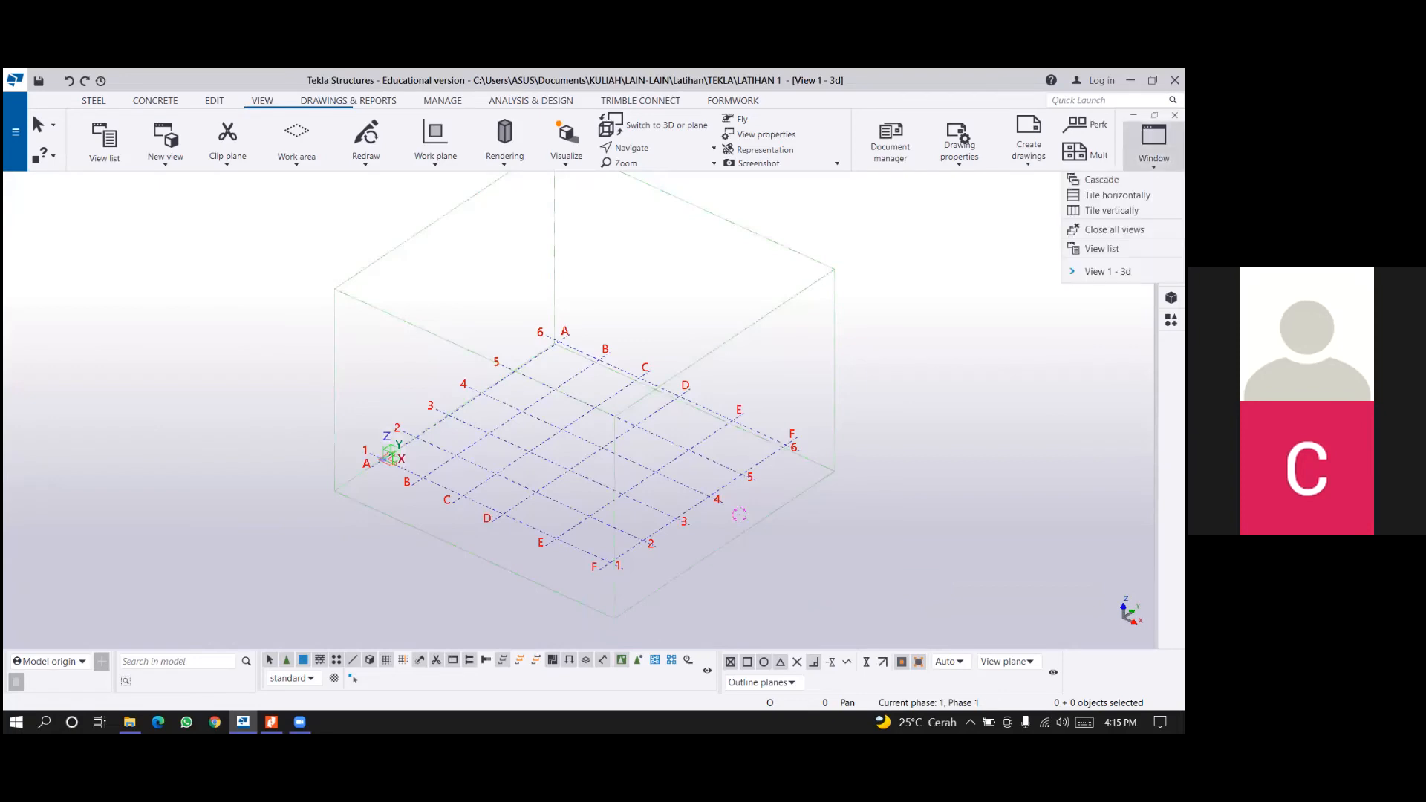
Review the named grid and plan views in the model's view list and close the list.
left_click(1102, 248)
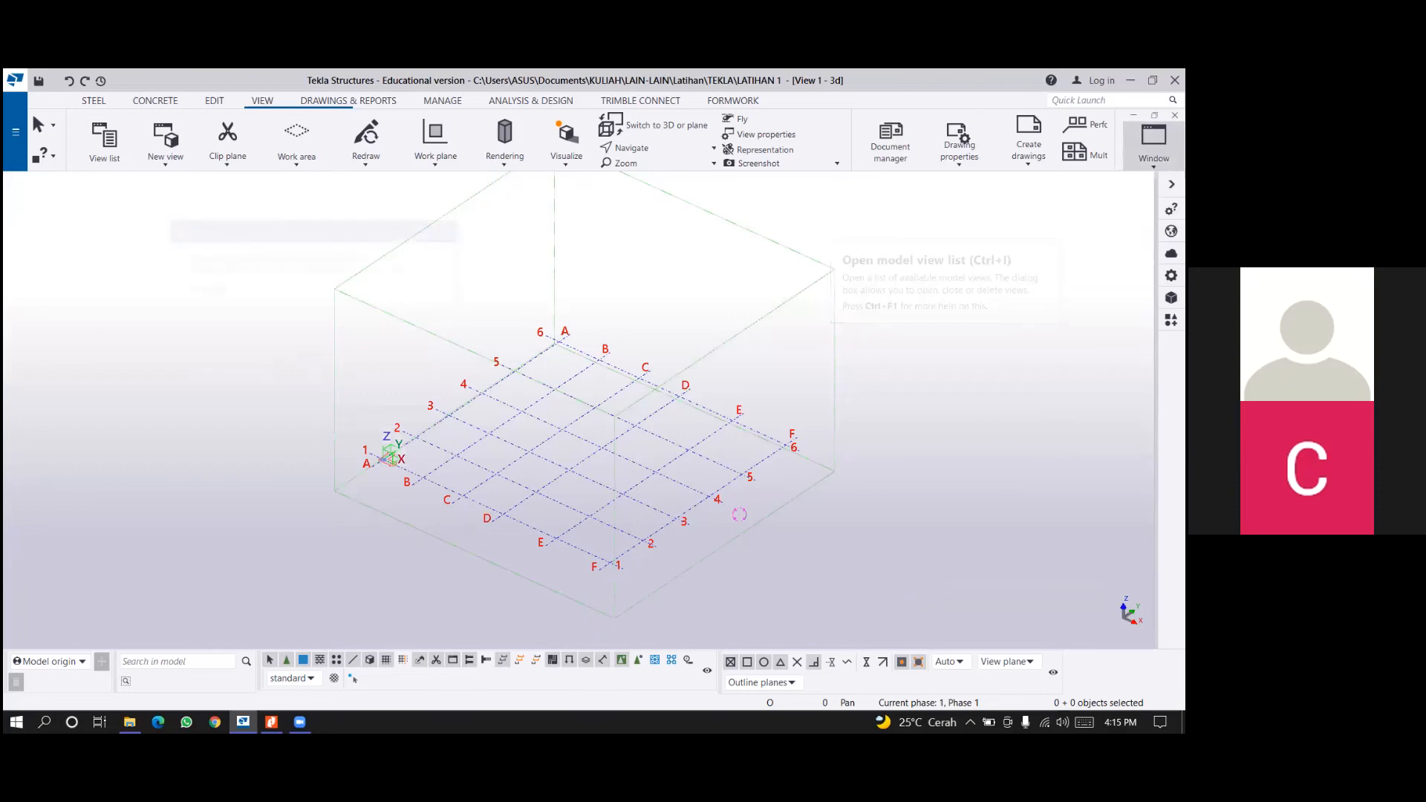
left_click(449, 230)
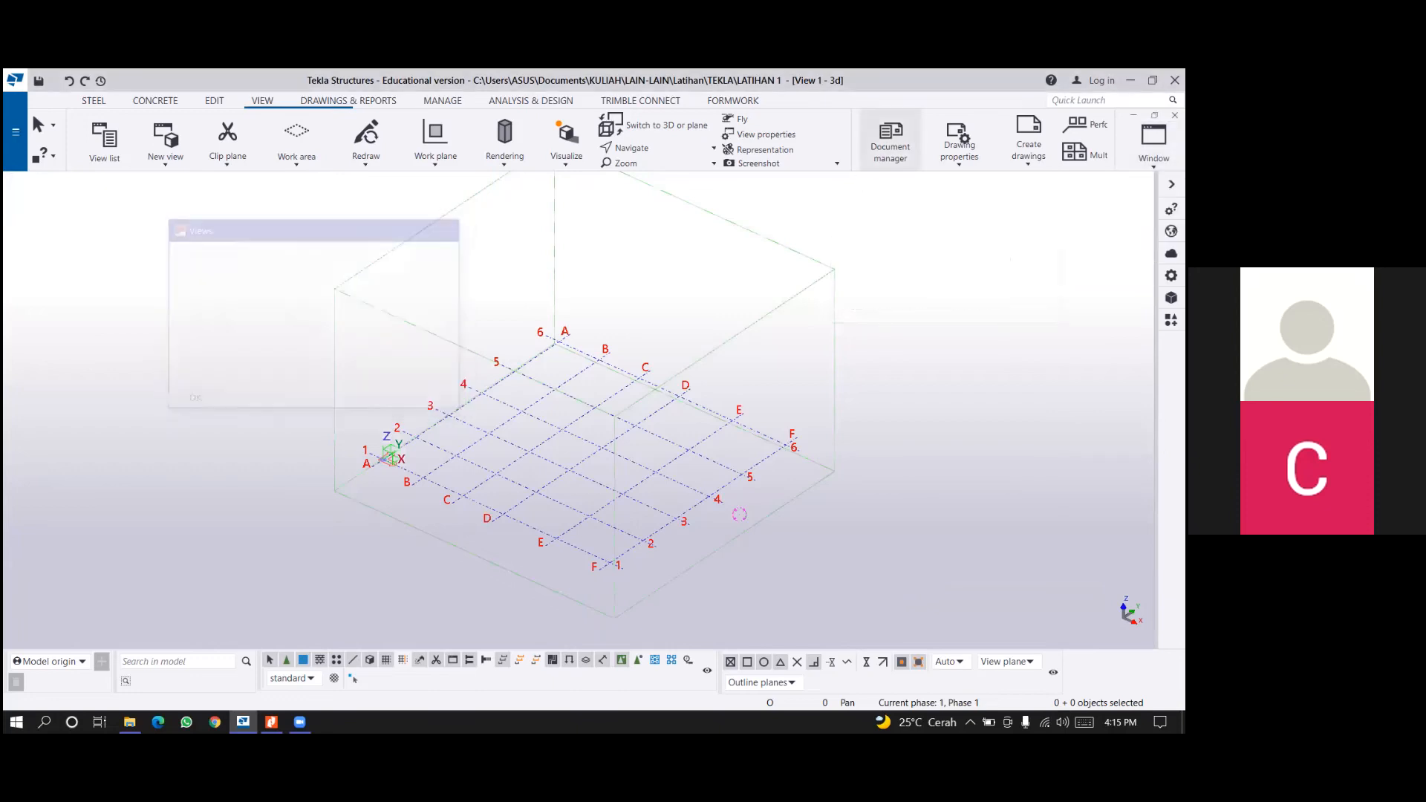
left_click(1154, 145)
left_click(1101, 248)
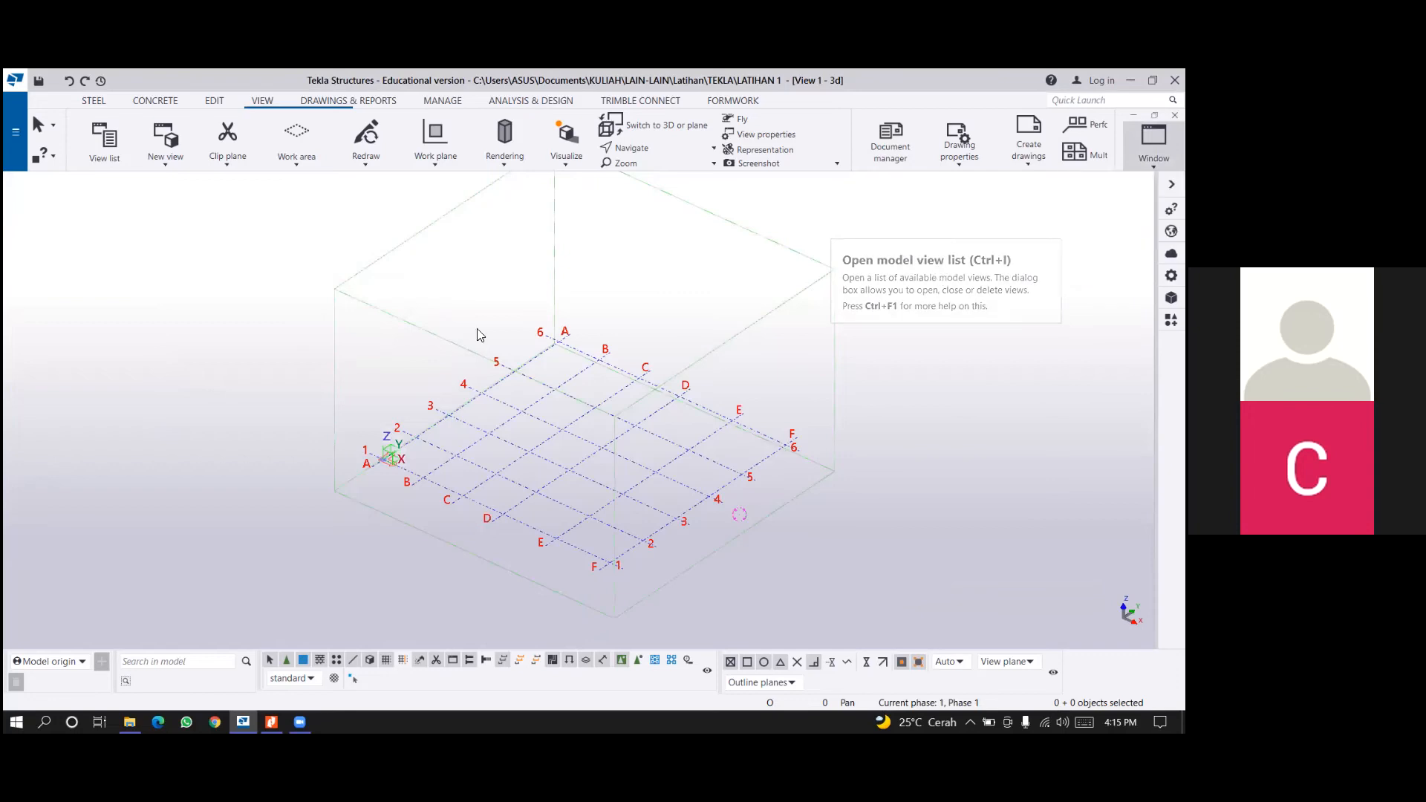
left_click_drag(283, 323, 278, 381)
scroll(268, 344, "up", 3)
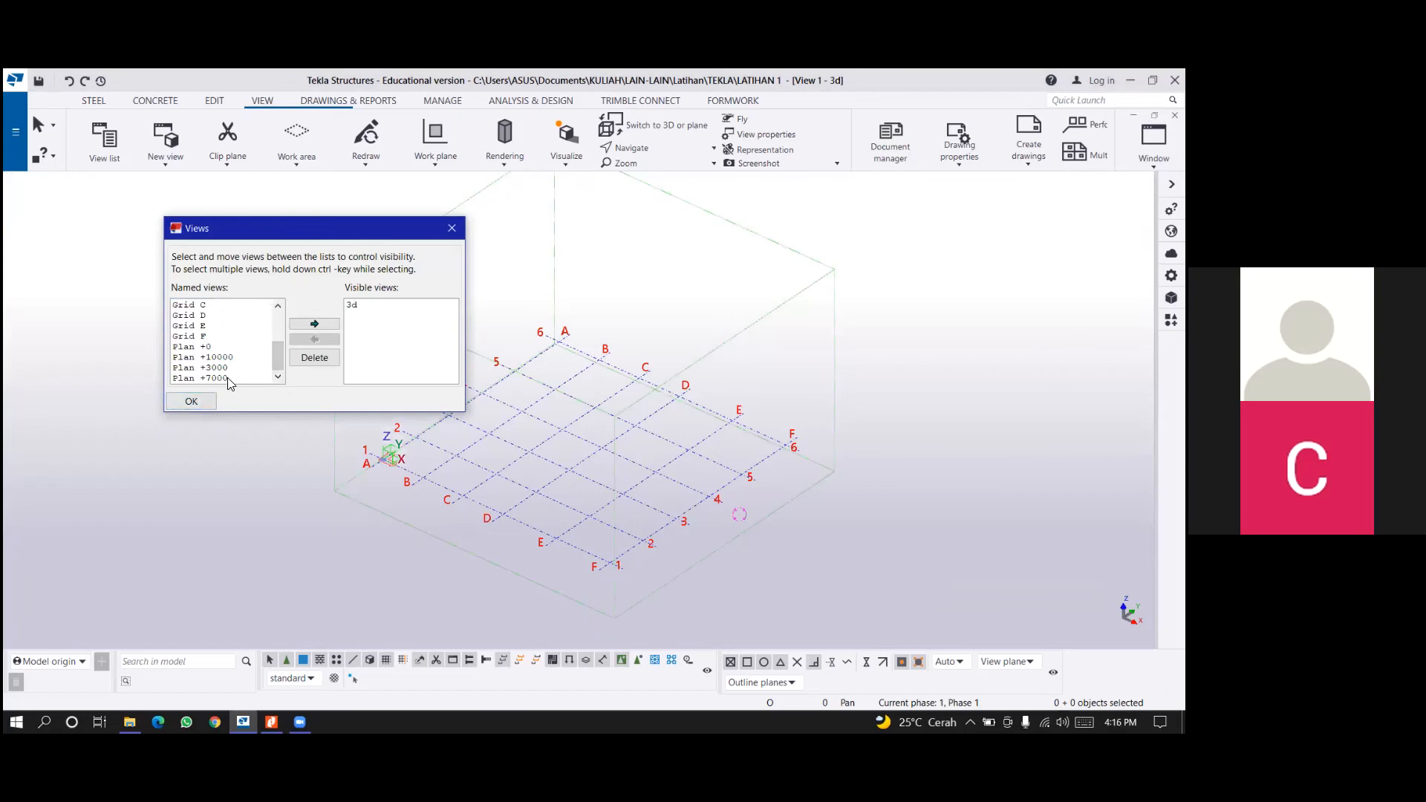
left_click(191, 401)
Check the target structure's image in the tutorial PDF in Nitro Pro and return to the Tekla Structures model.
middle_click_drag(760, 425, 737, 434)
middle_click_drag(753, 490, 693, 413, "ctrl")
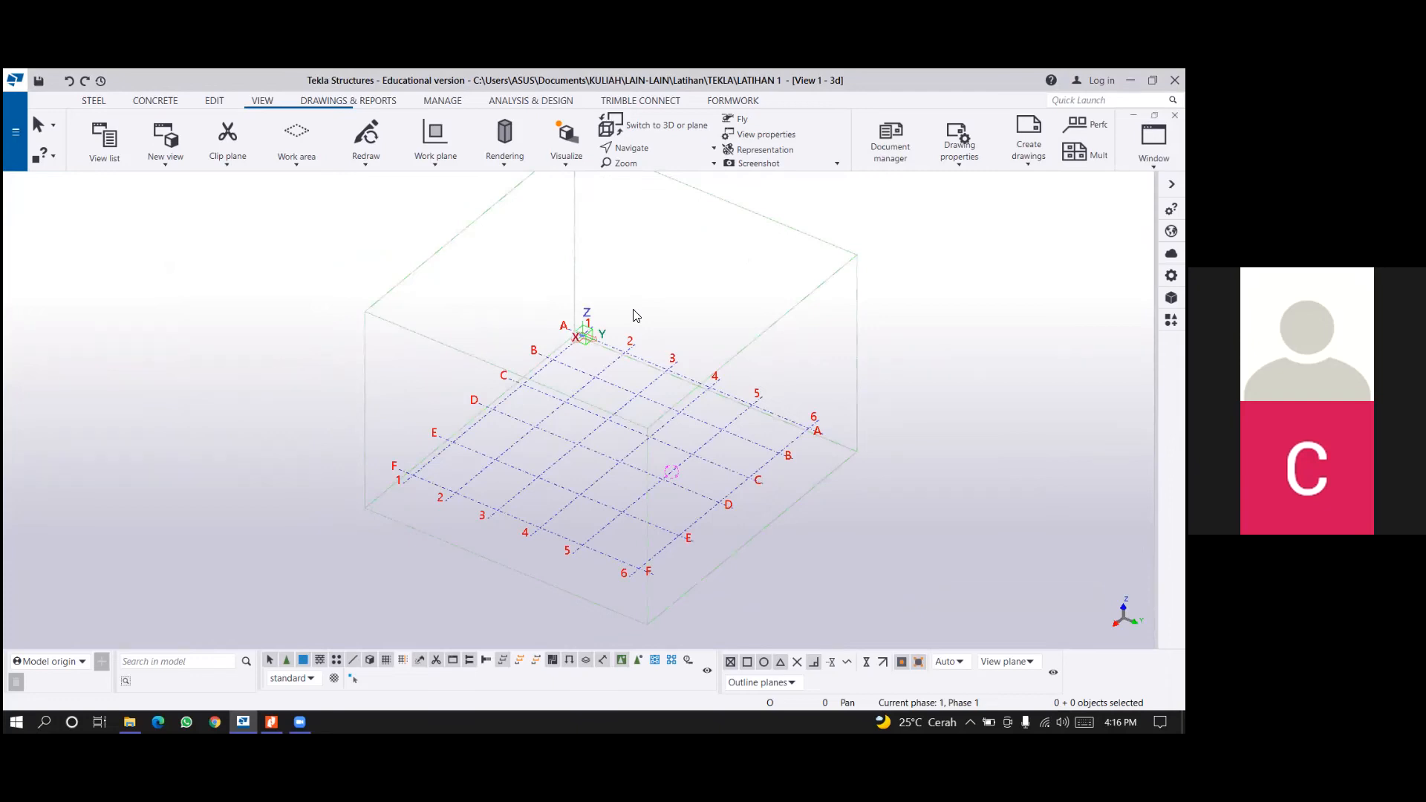
left_click(93, 101)
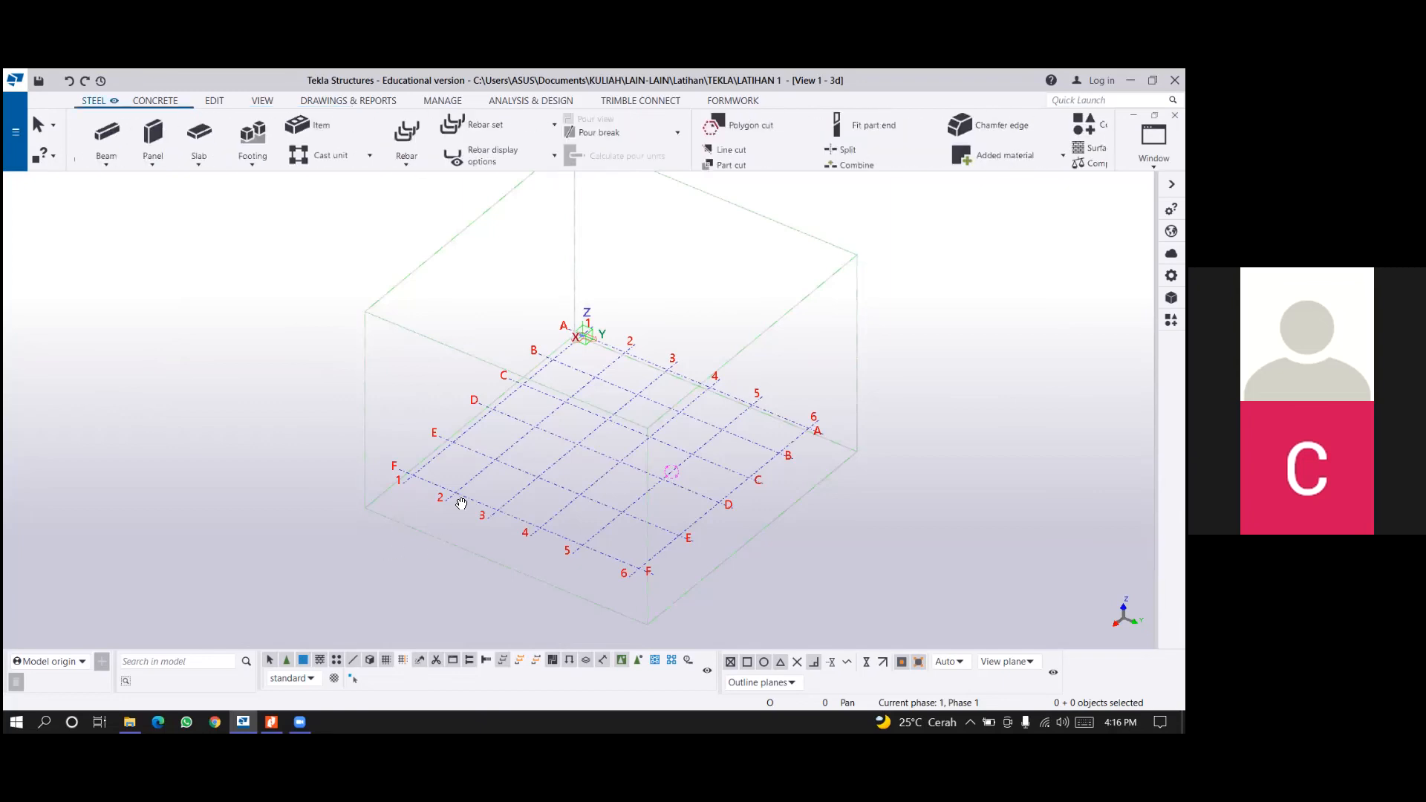
scroll(826, 603, "up", 4)
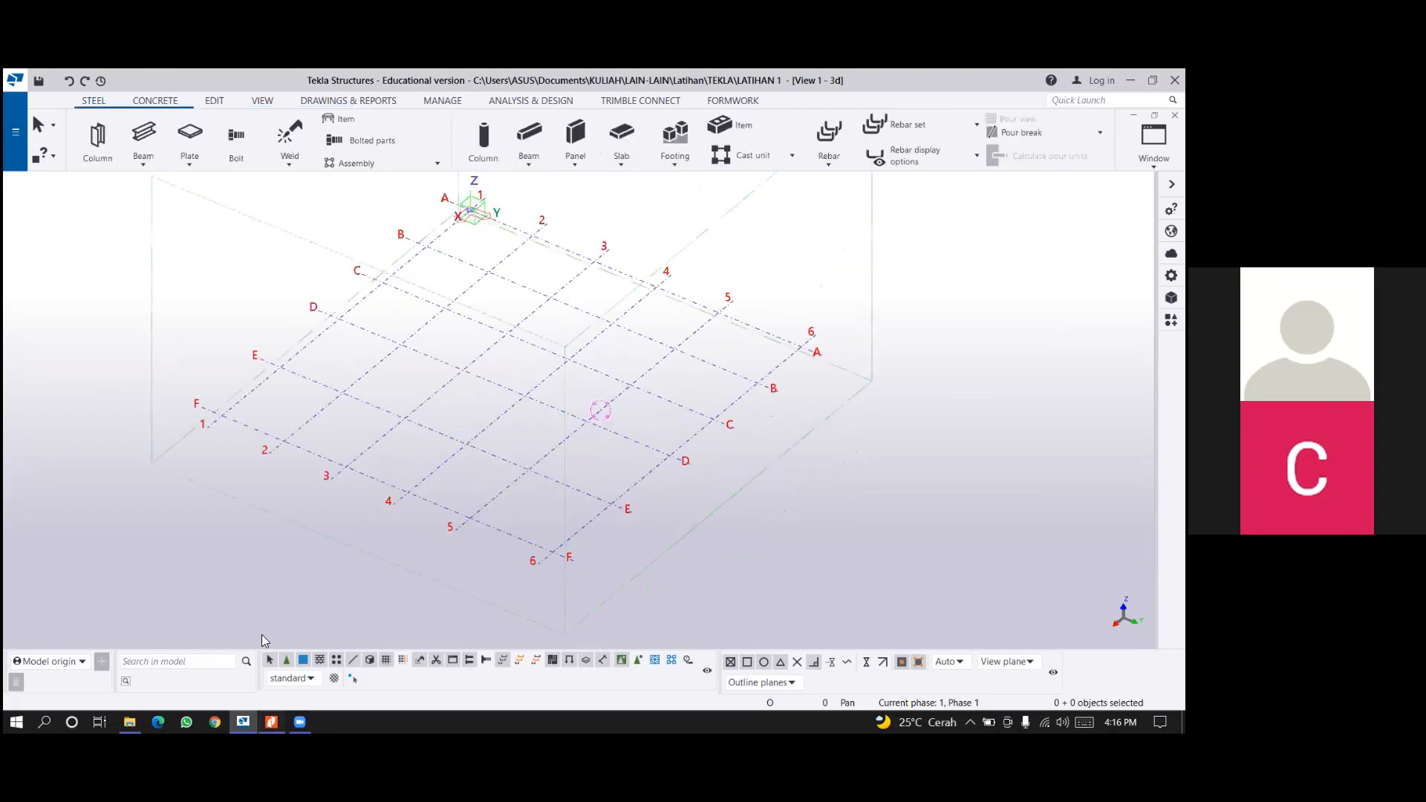
key("alt+Tab")
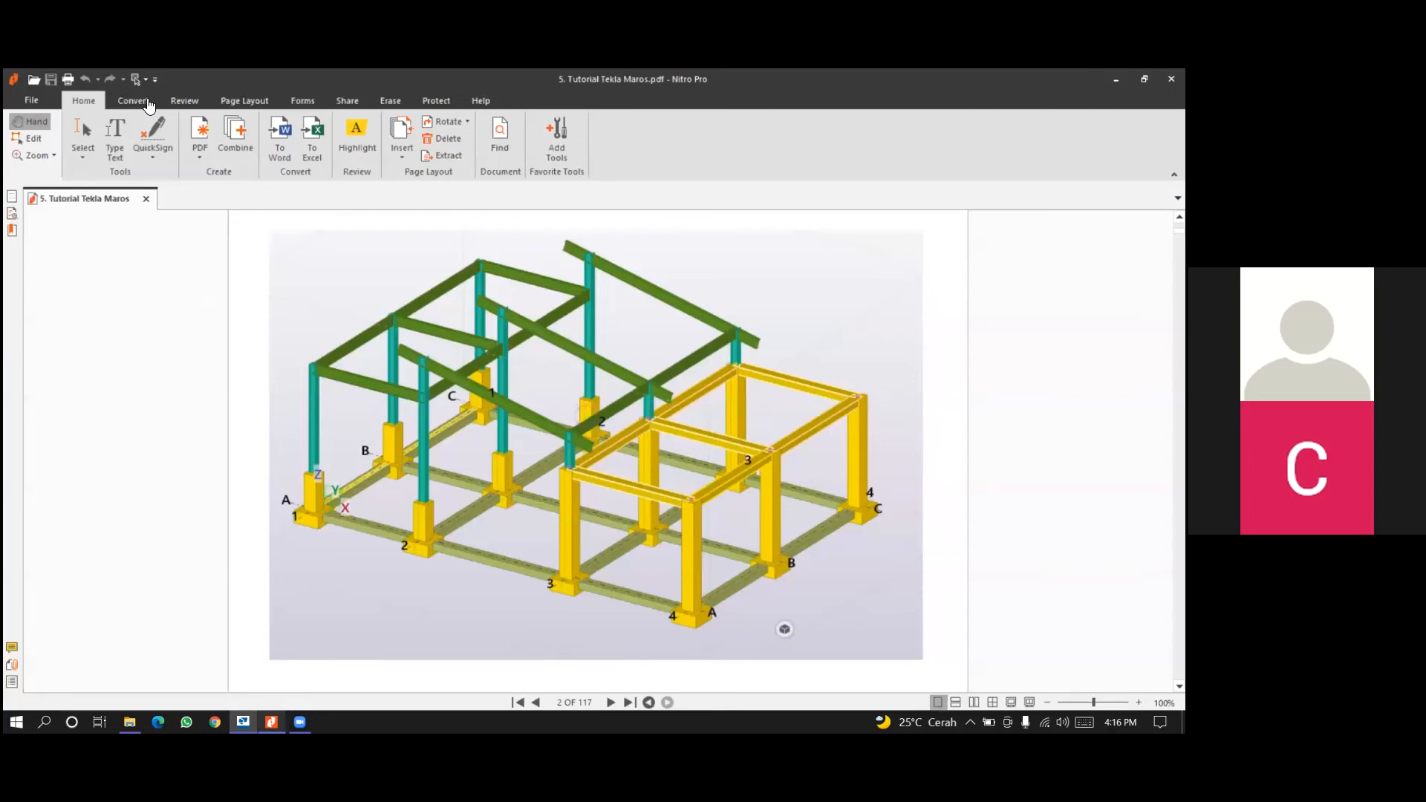
key("alt+Tab")
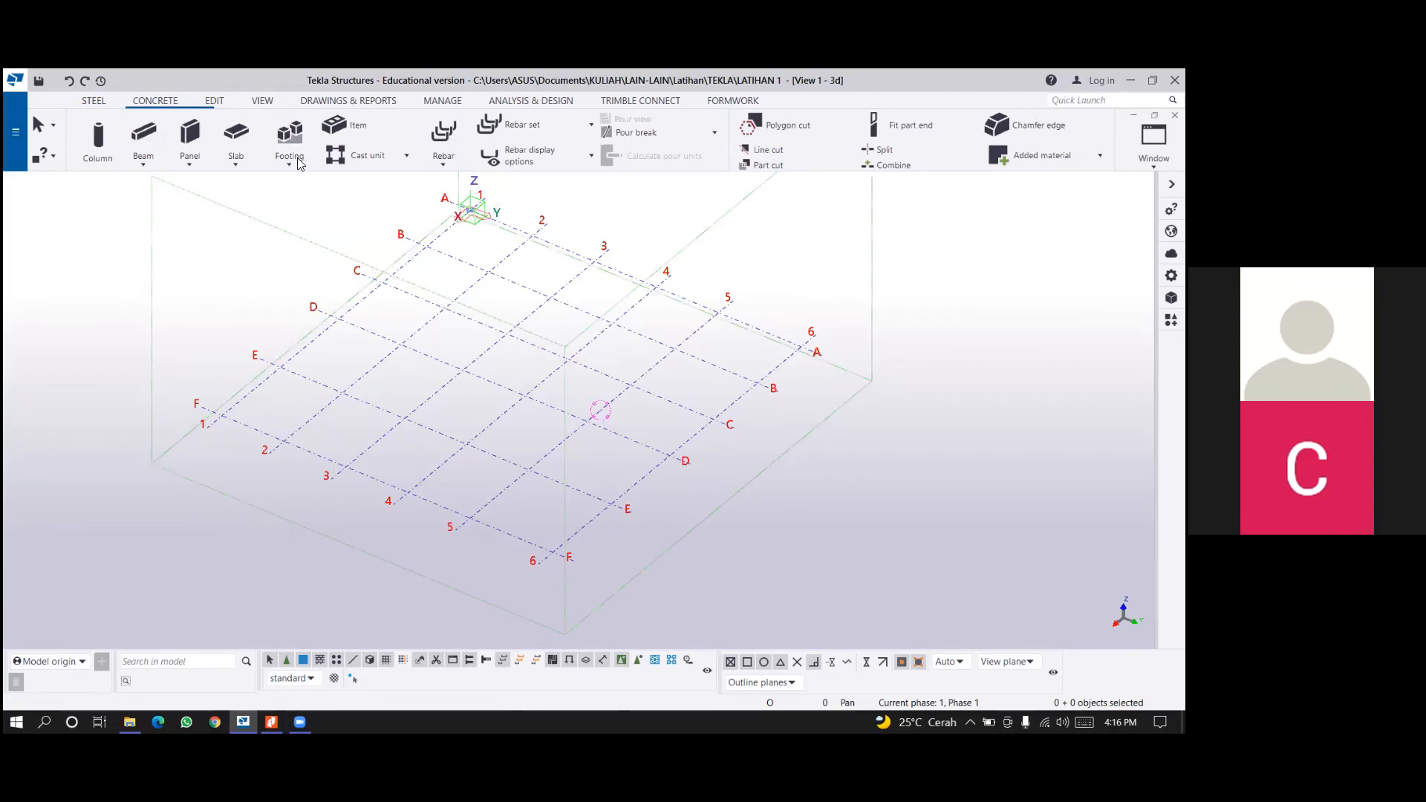
Start a concrete pad footing and set its name to F1 and its profile to 1500*1500.
left_click(300, 163)
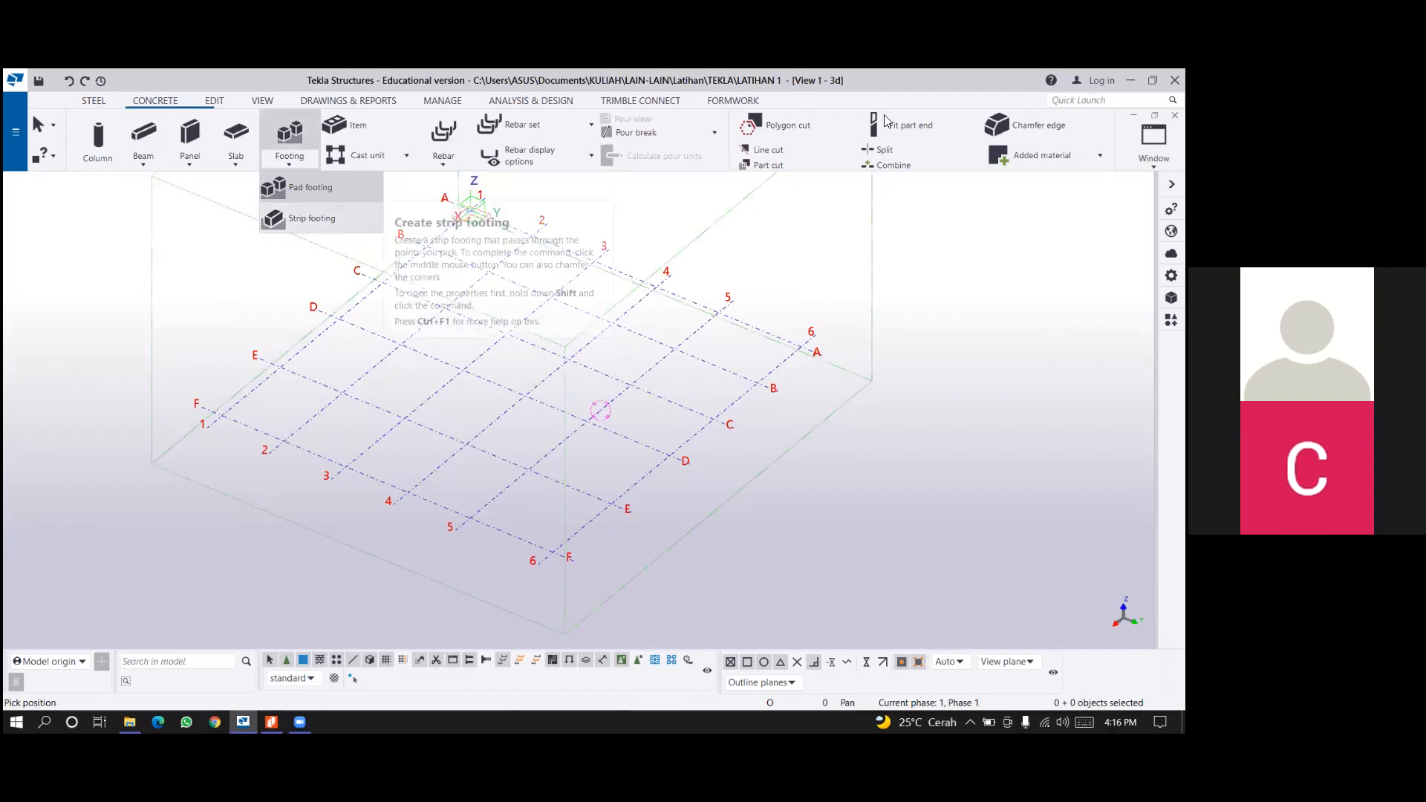
left_click(315, 188, "shift")
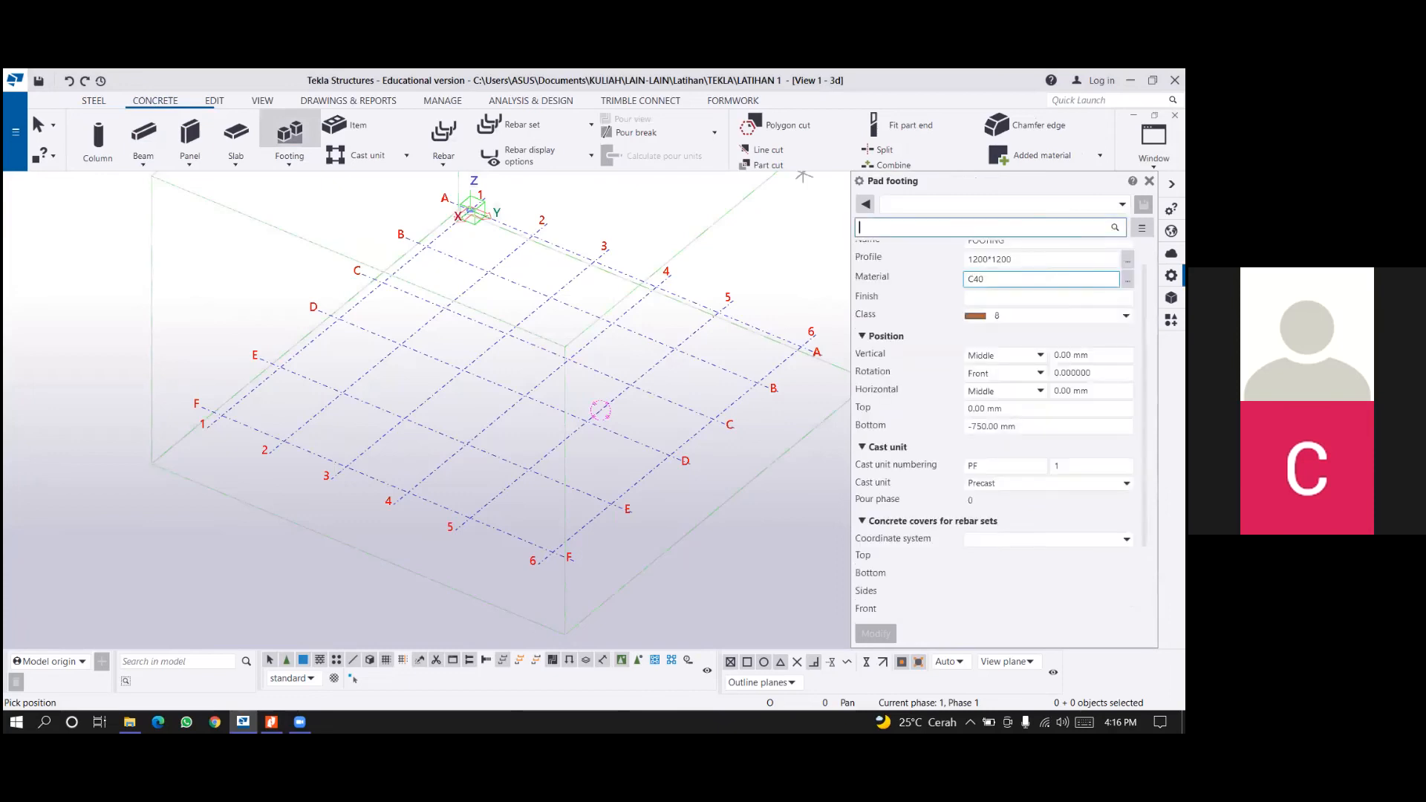
left_click(884, 258)
left_click(884, 259)
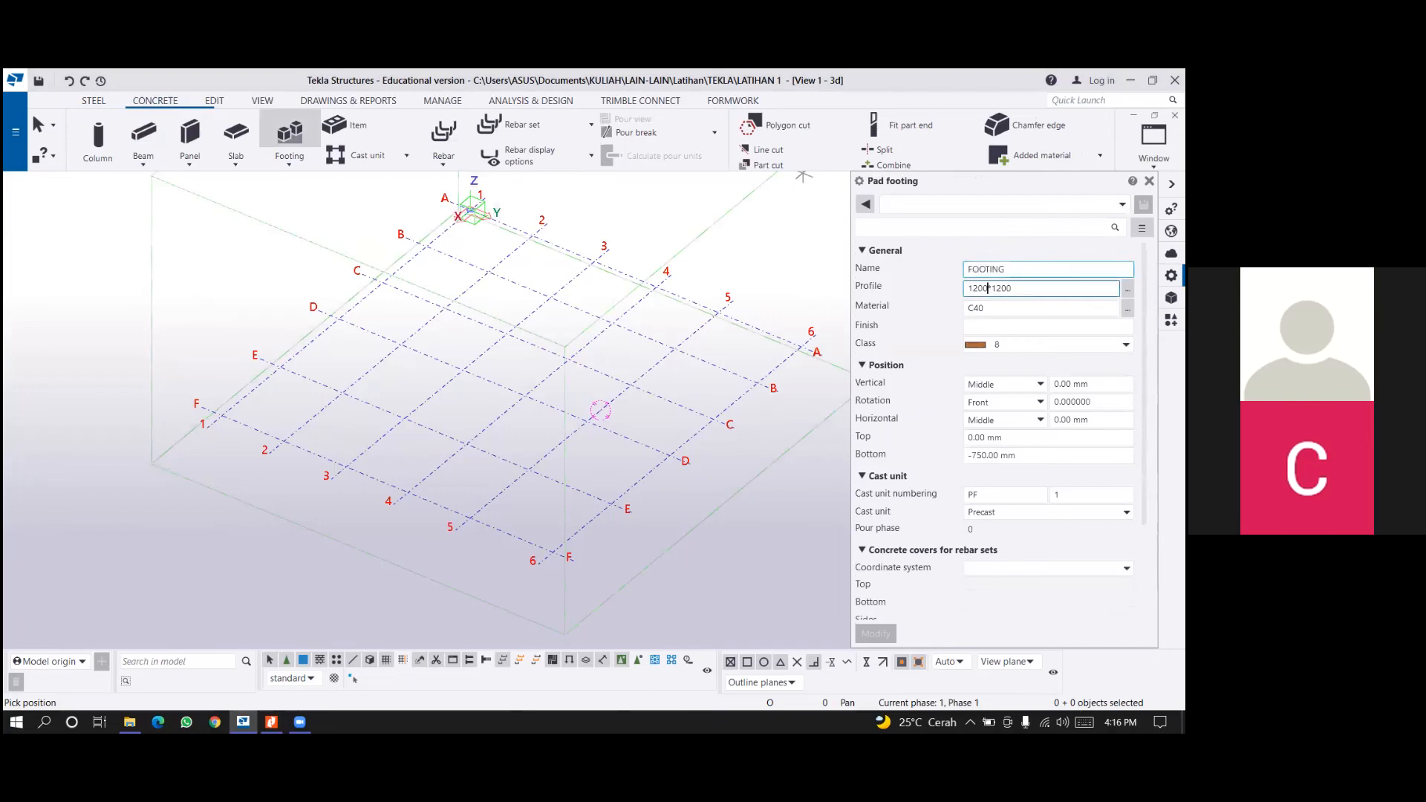
double_click(985, 269)
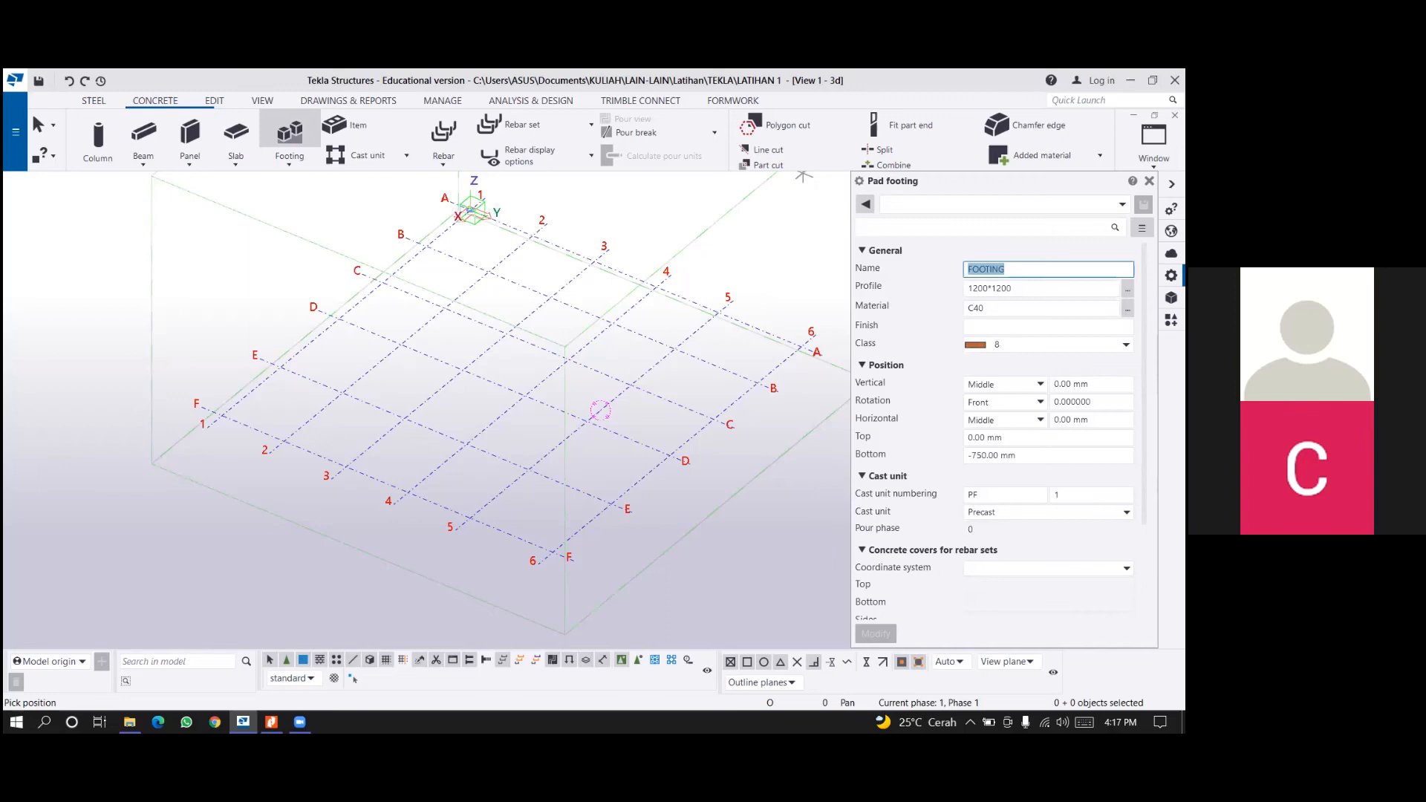
type("F1")
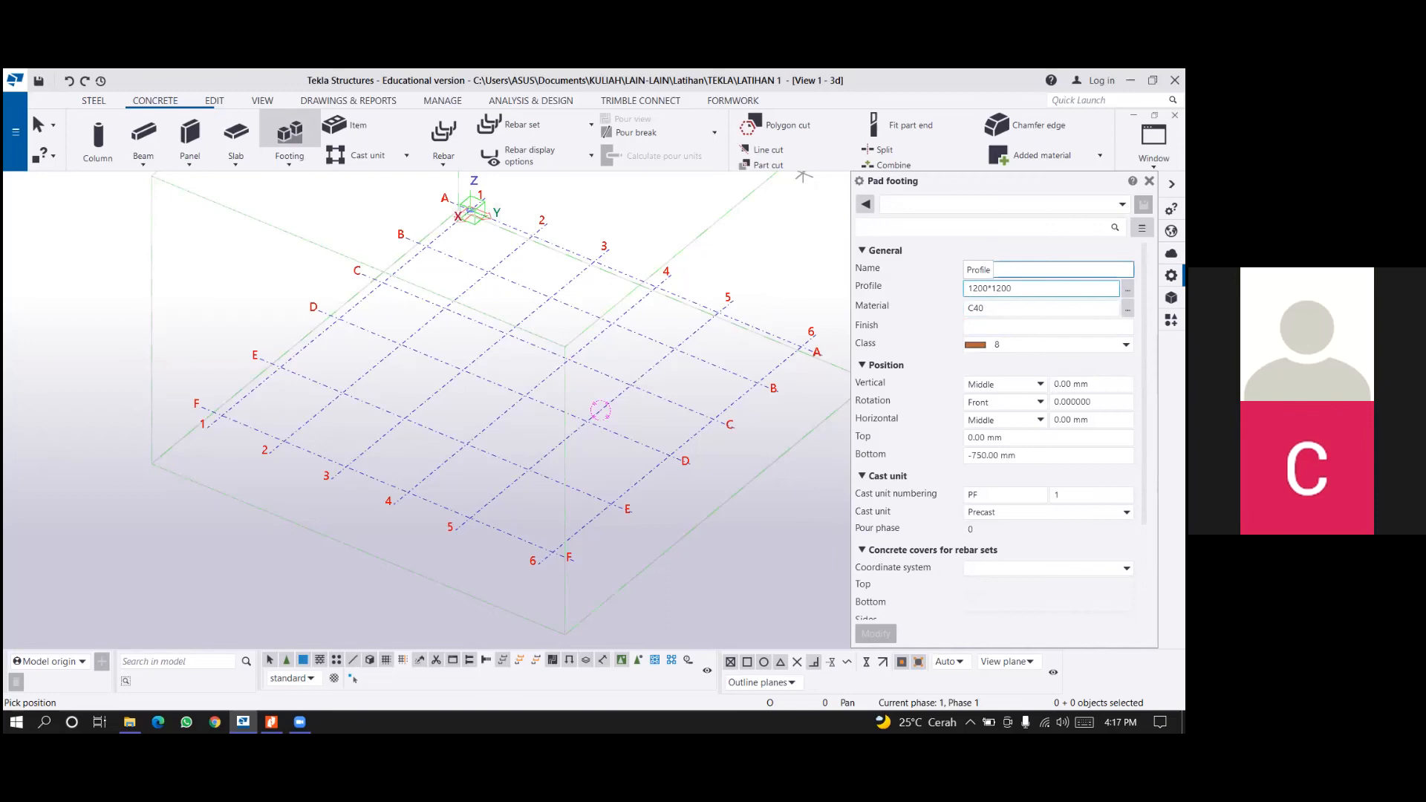
left_click_drag(978, 288, 972, 289)
type("5")
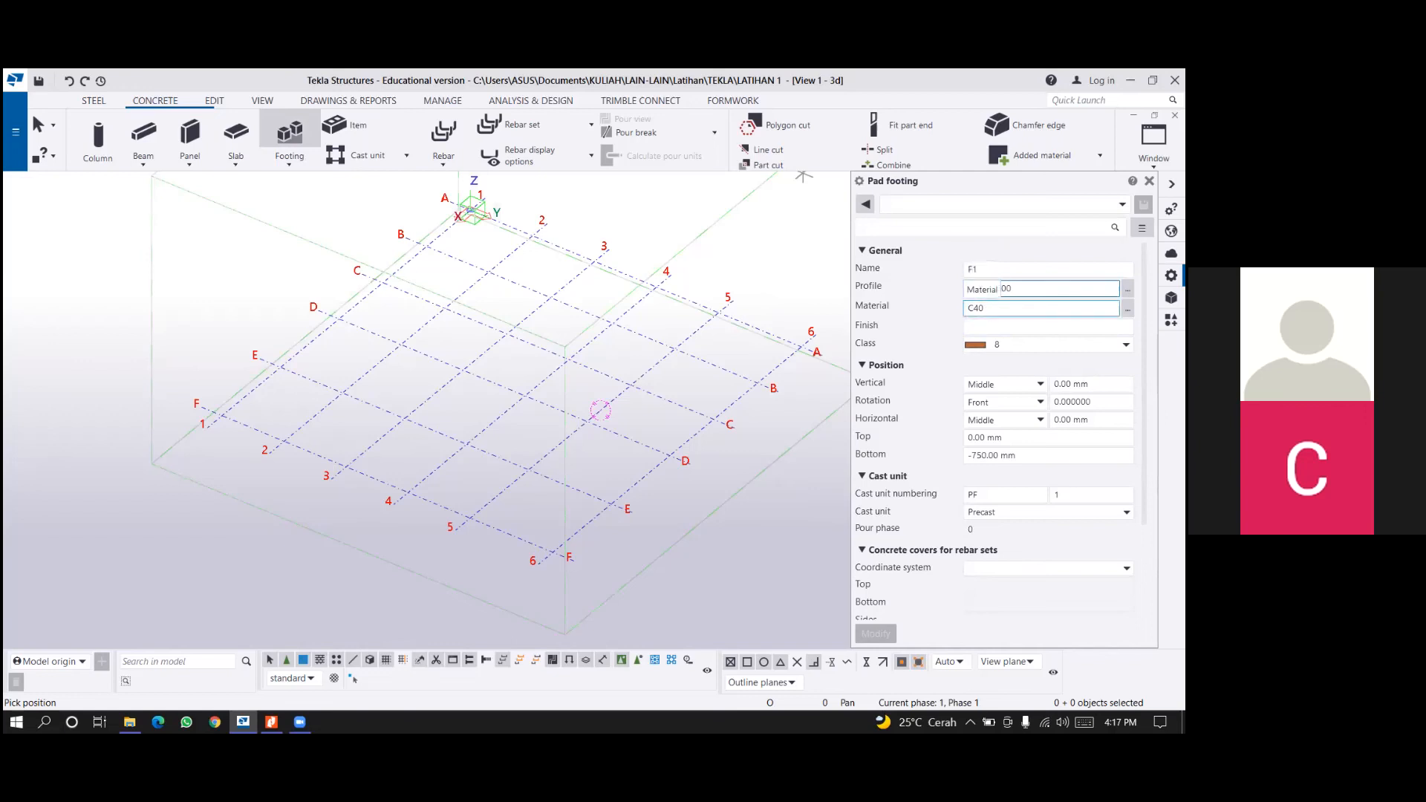
left_click_drag(1001, 289, 997, 288)
type("500*1500")
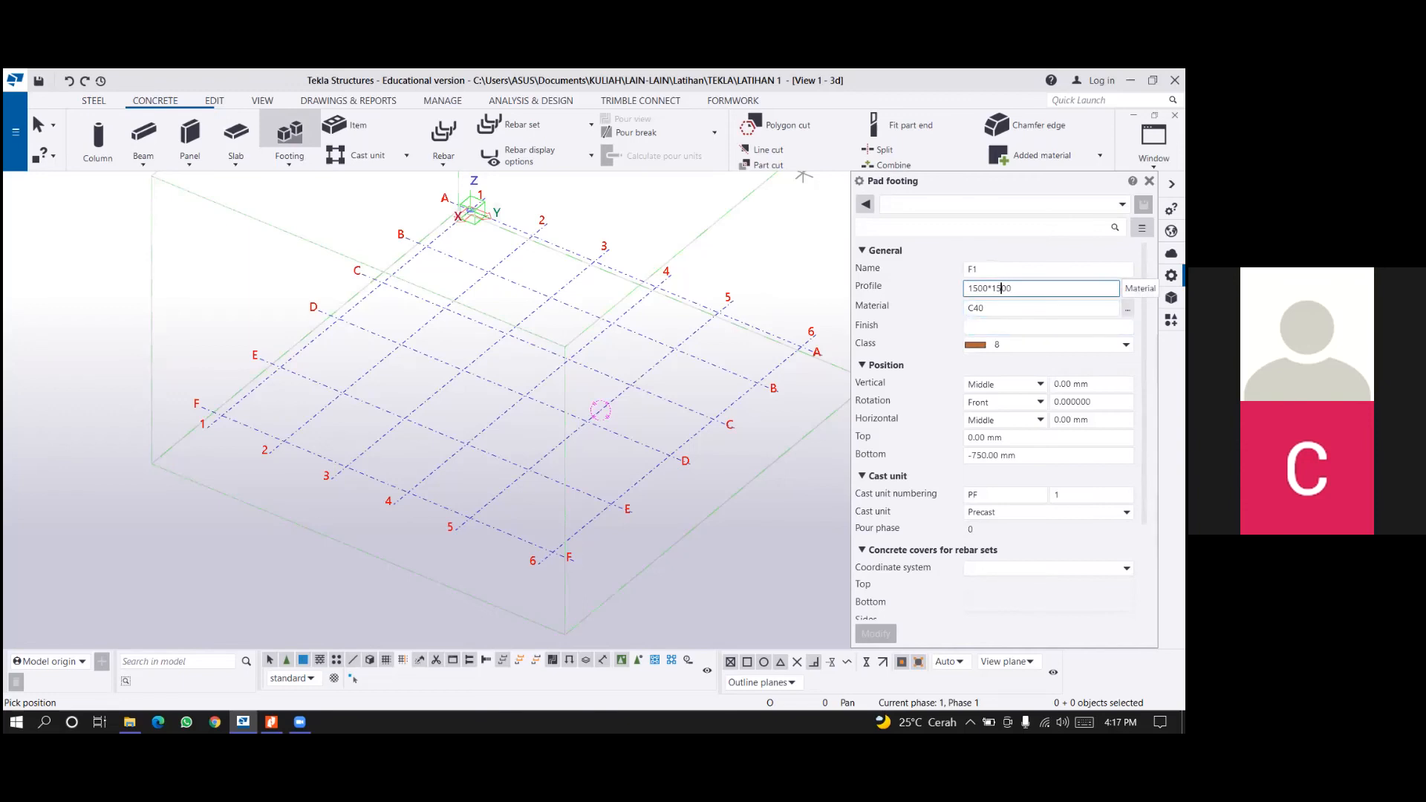
Choose material grade C30 and class 6 for the pad footing.
left_click(1127, 308)
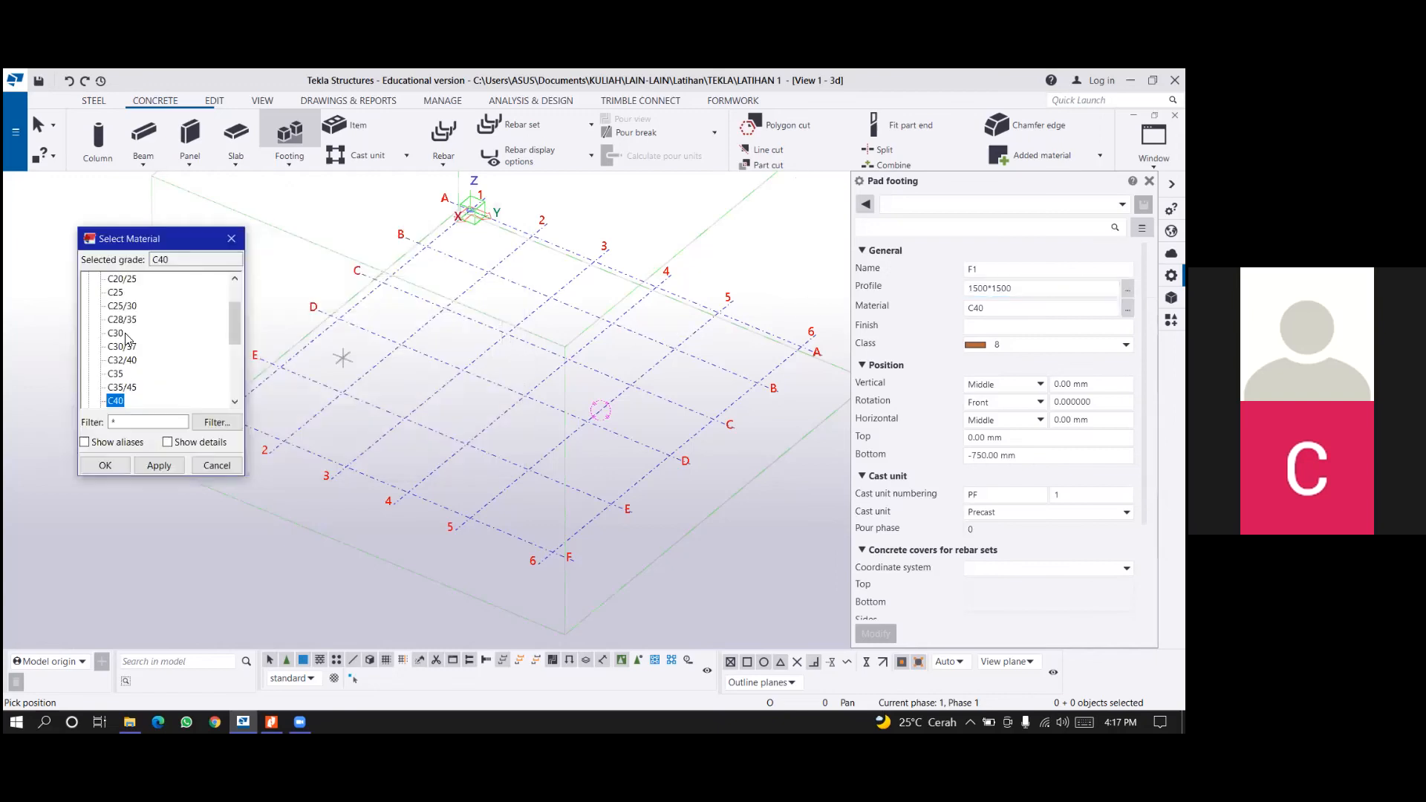
left_click(119, 334)
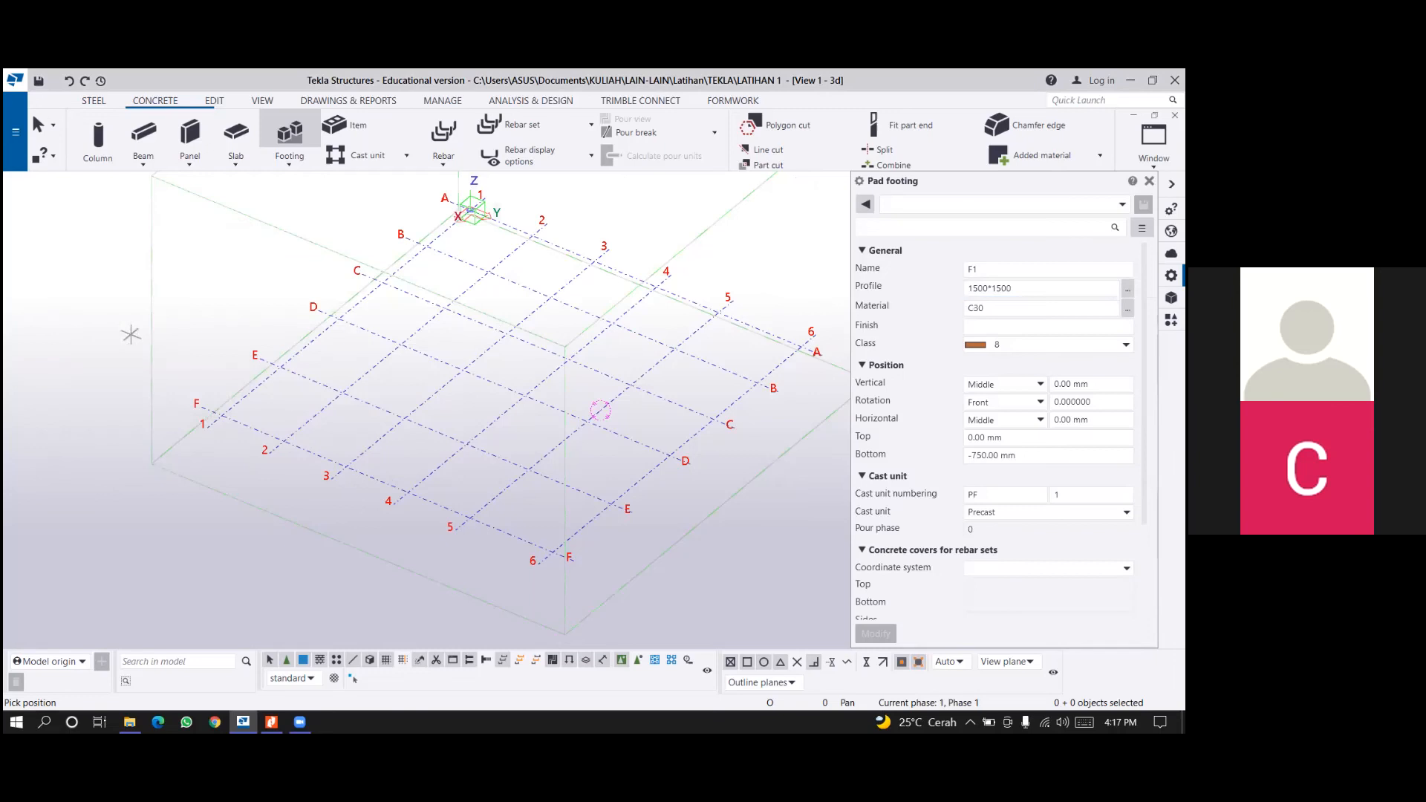
key("Tab")
key("Tab")
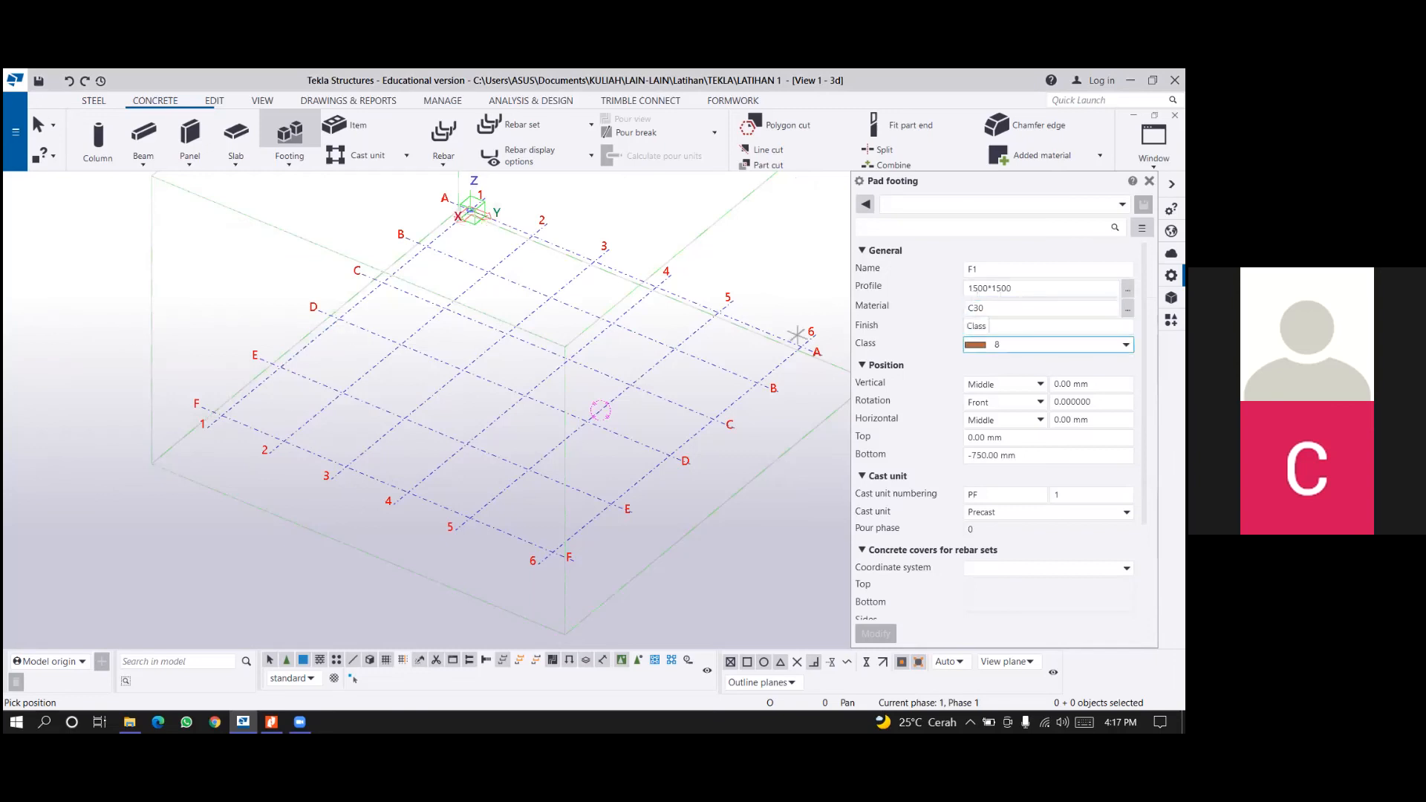
key("alt+Down")
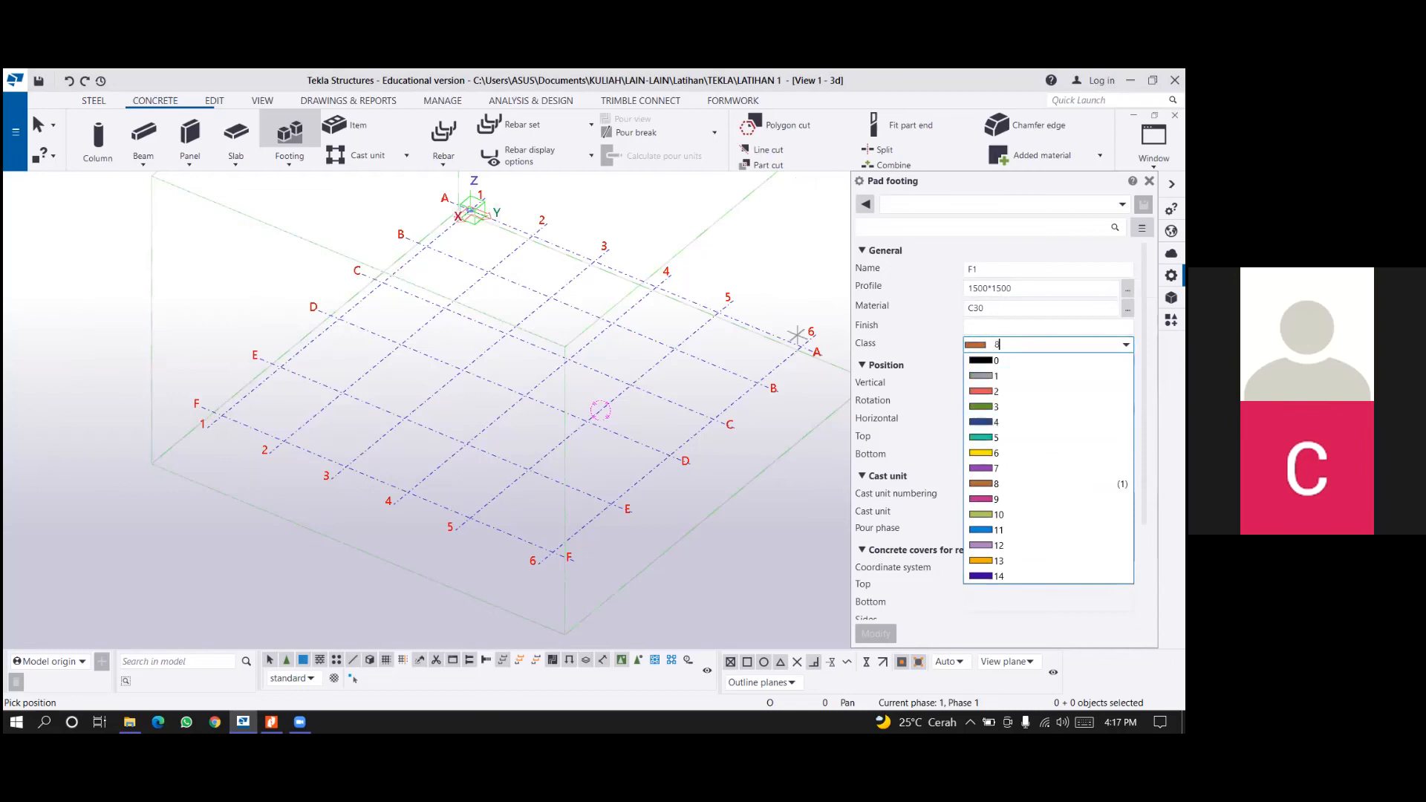
left_click(996, 453)
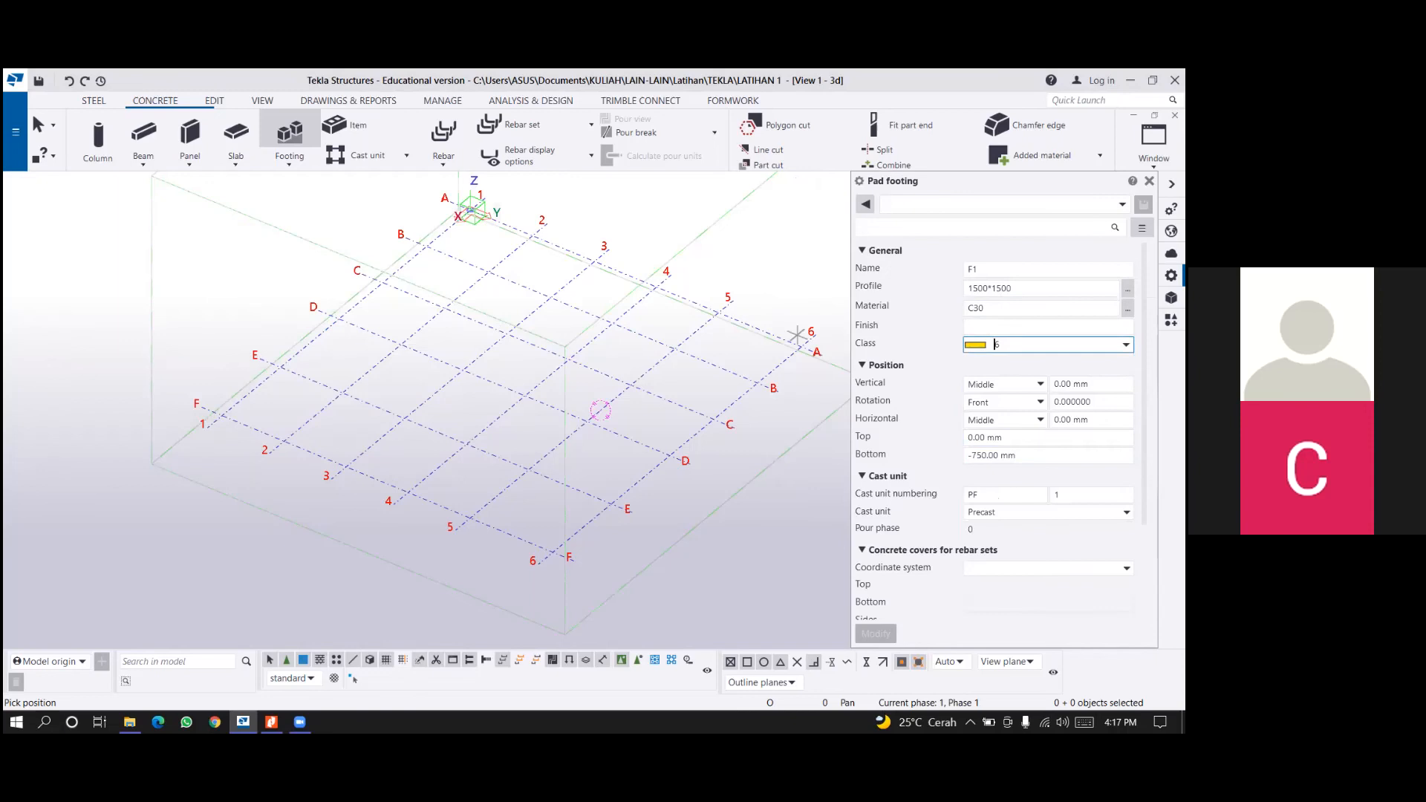
Place the pad footing at the intersection of grid lines F and 3.
scroll(871, 397, "down", 1)
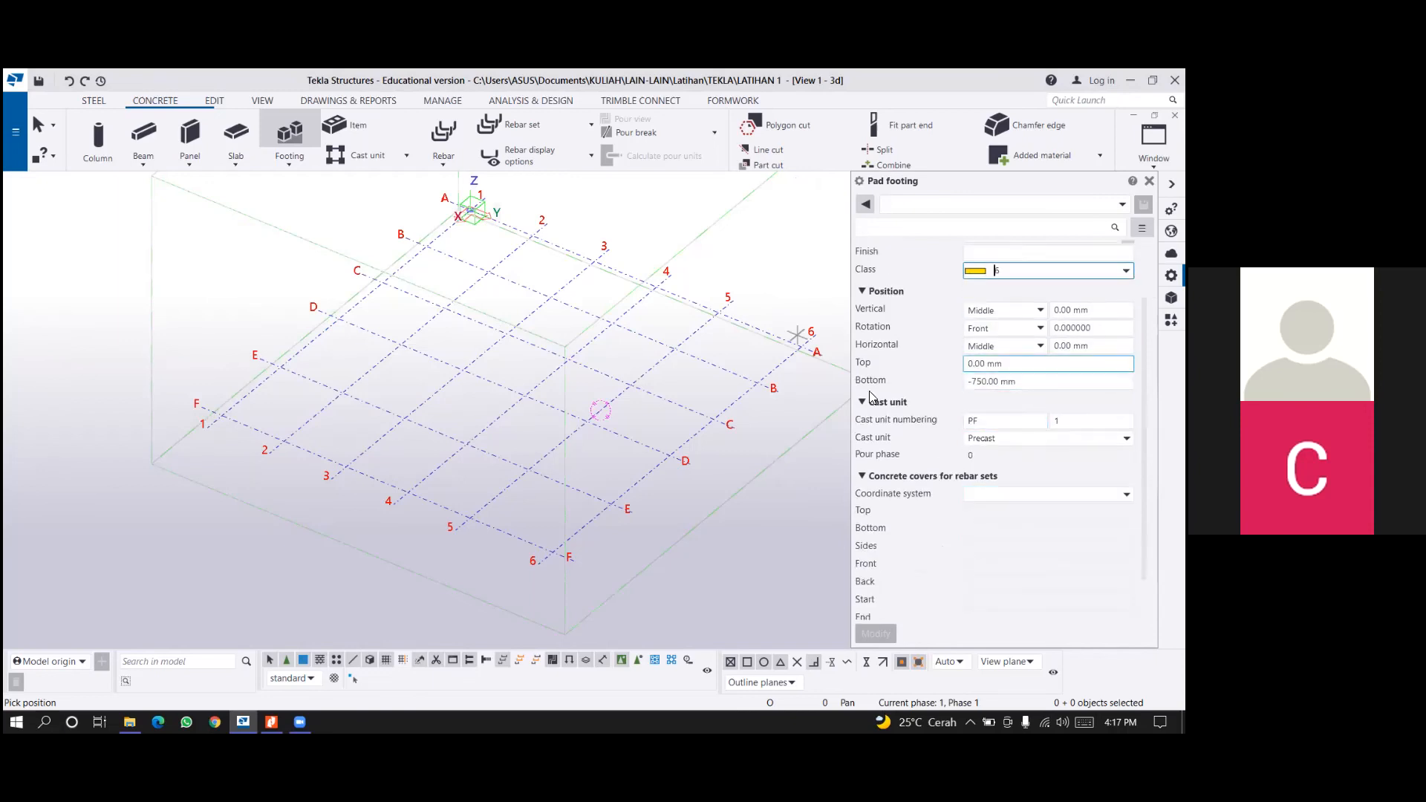
left_click(346, 470)
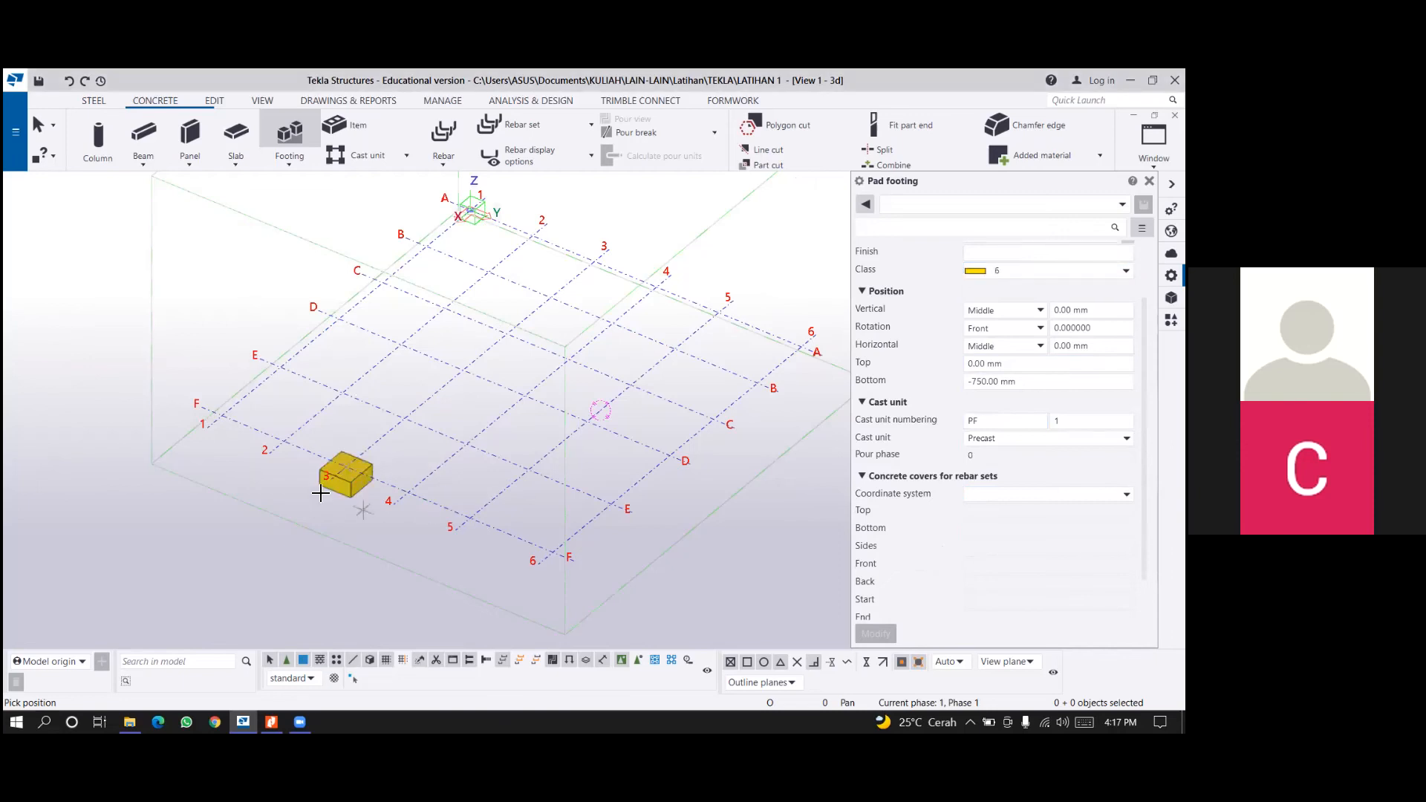
scroll(349, 438, "up", 1)
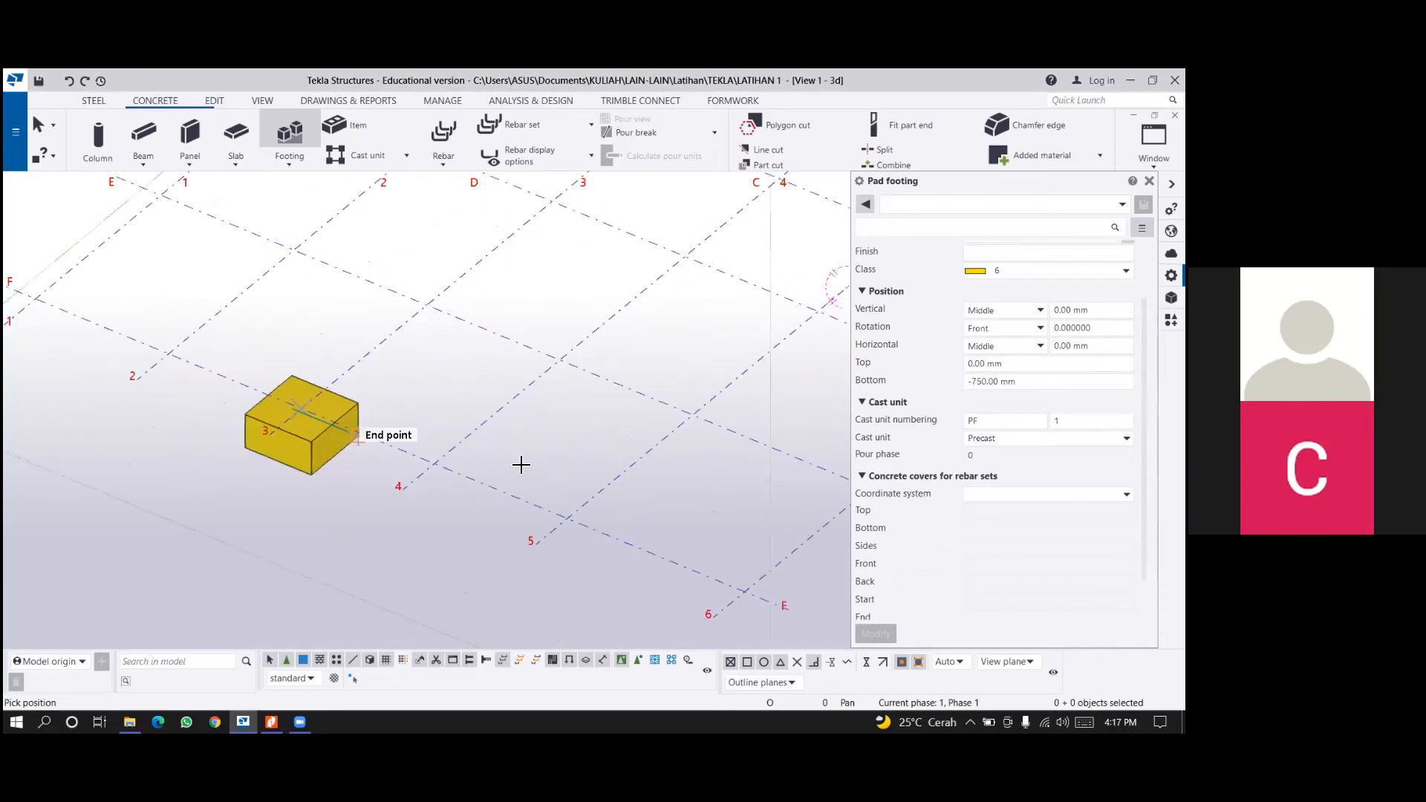
scroll(488, 499, "down", 2)
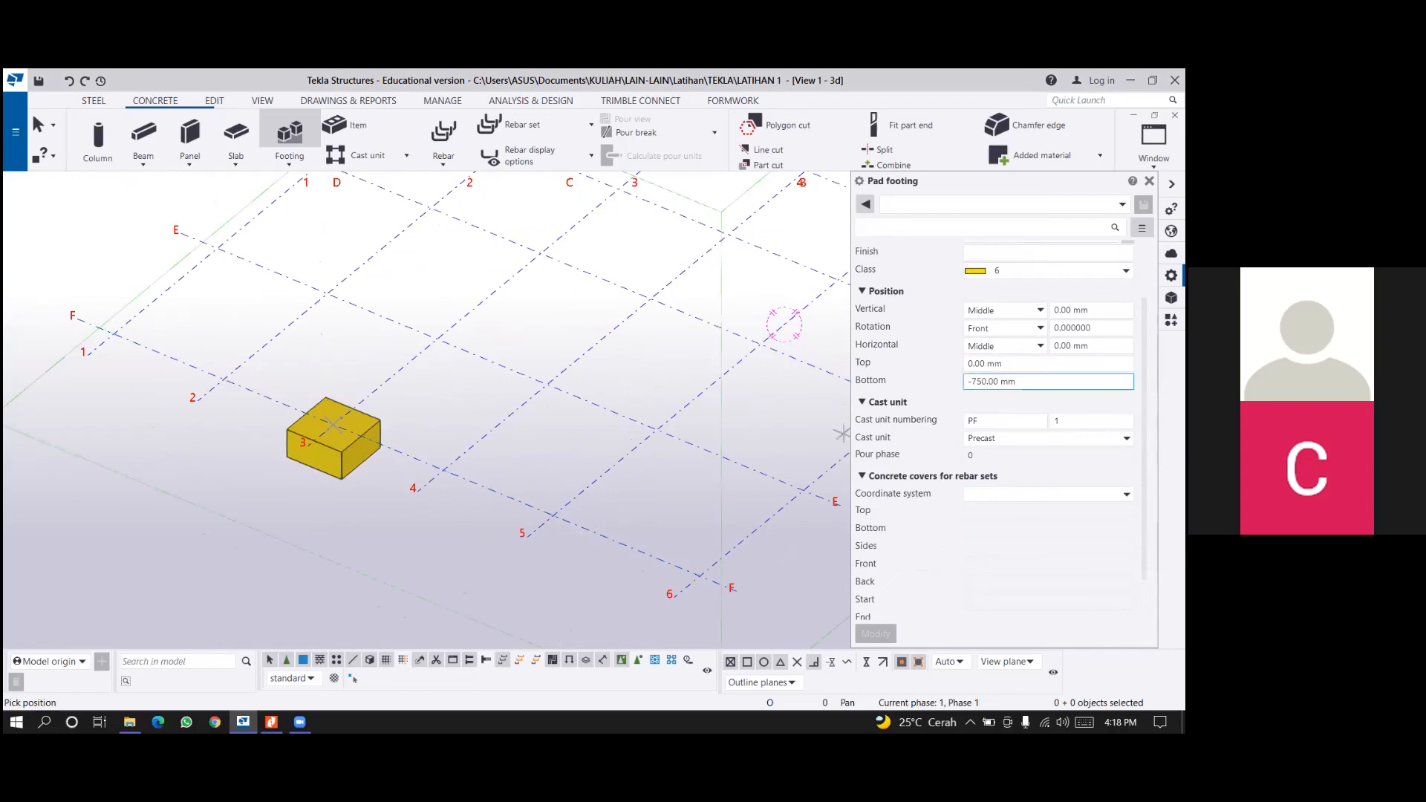
Examine the footing's top and bottom level settings against its position below the grid plane from several angles.
left_click(1039, 364)
left_click(1040, 382)
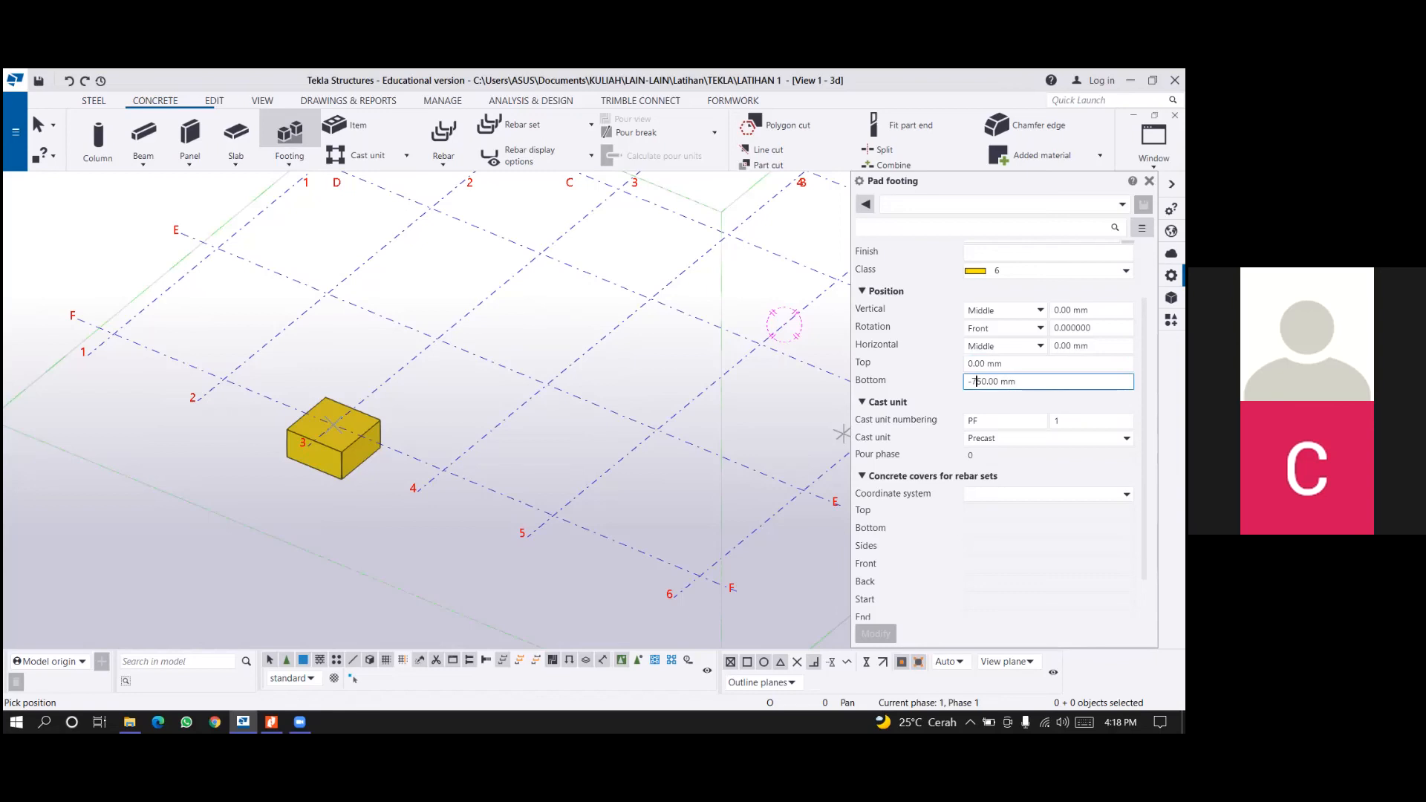
key("shift+Left")
key("shift+Left")
key("shift+Left")
key("shift+Left")
key("shift+Left")
key("shift+Left")
key("shift+Left")
key("shift+Left")
key("shift+Left")
key("shift+Left")
scroll(614, 388, "up", 2)
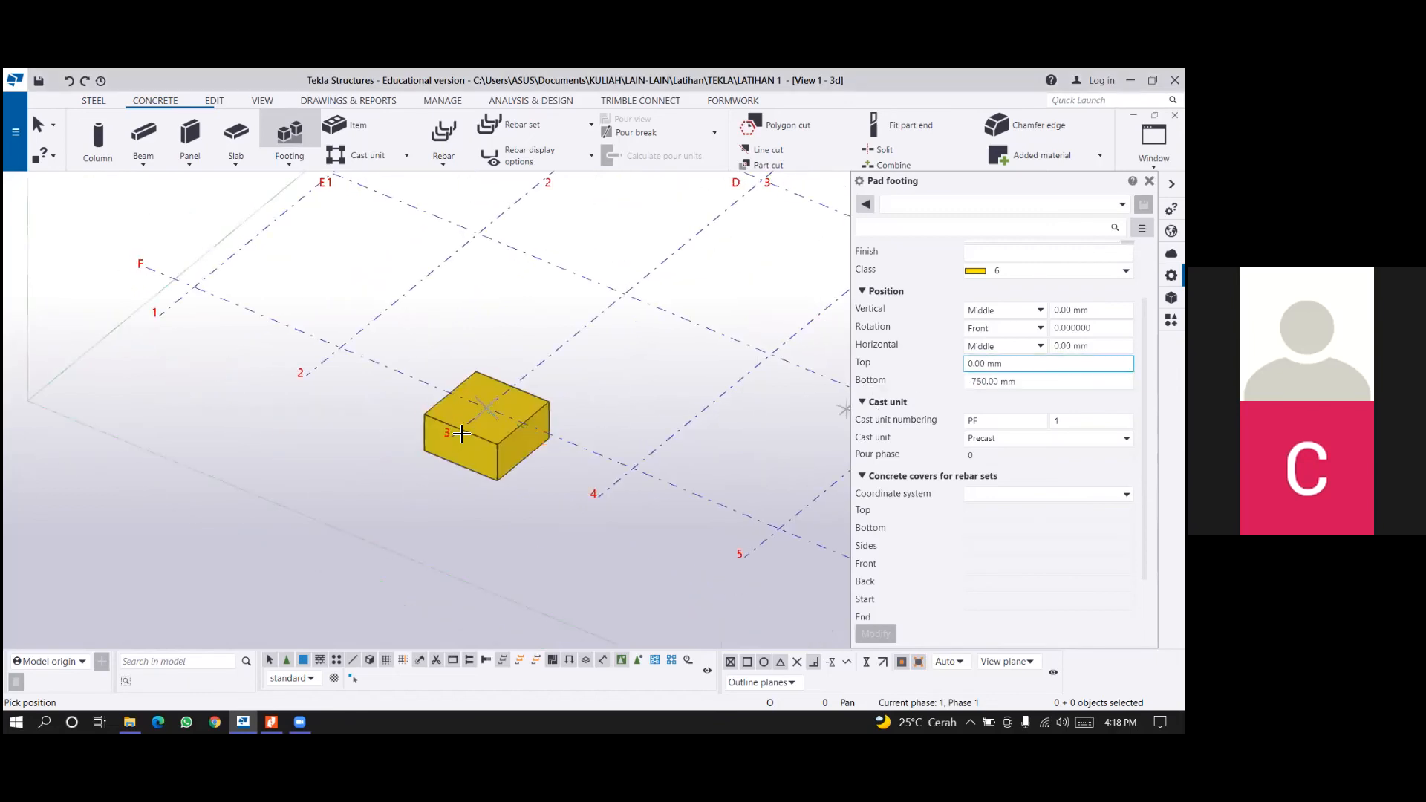
scroll(490, 398, "up", 2)
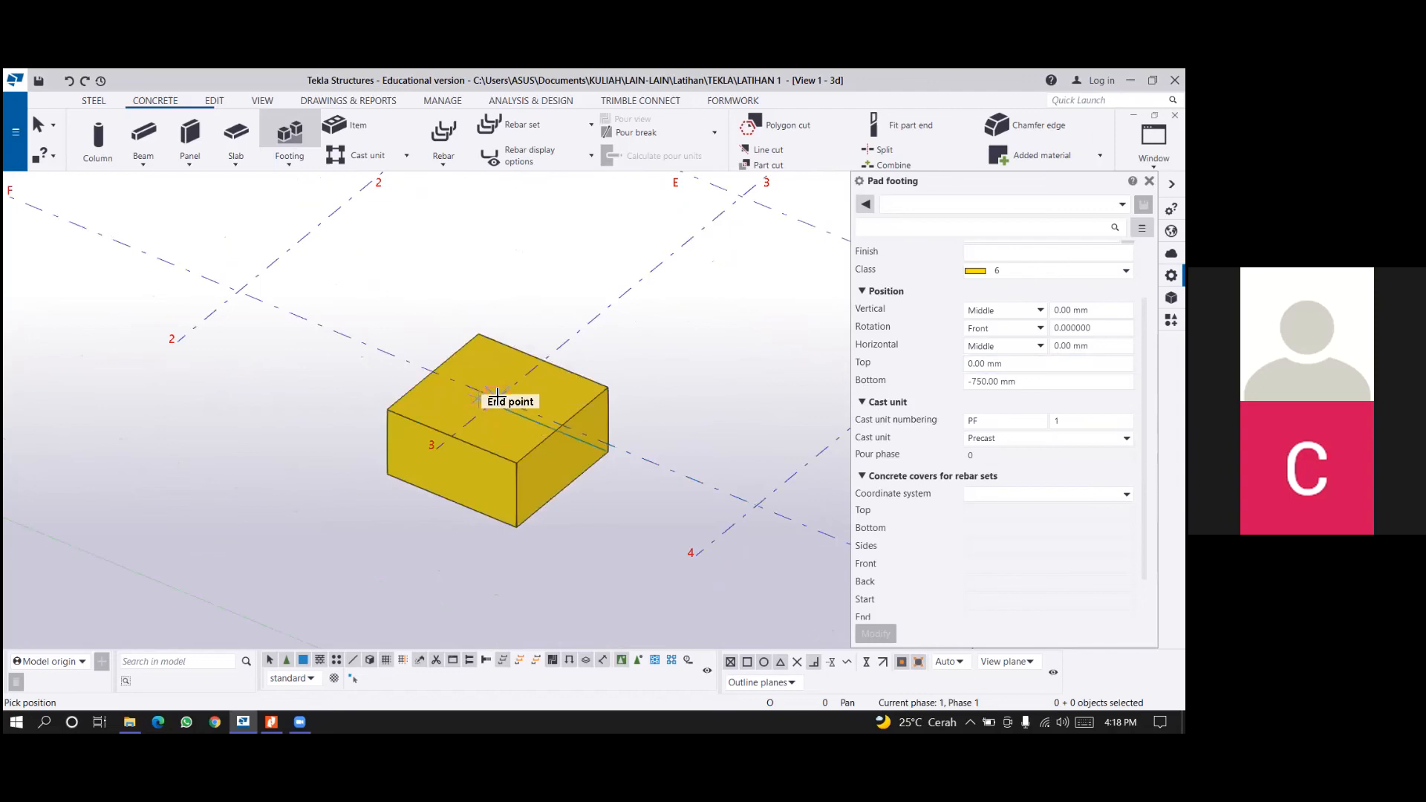
middle_click_drag(502, 399, 503, 324, "ctrl")
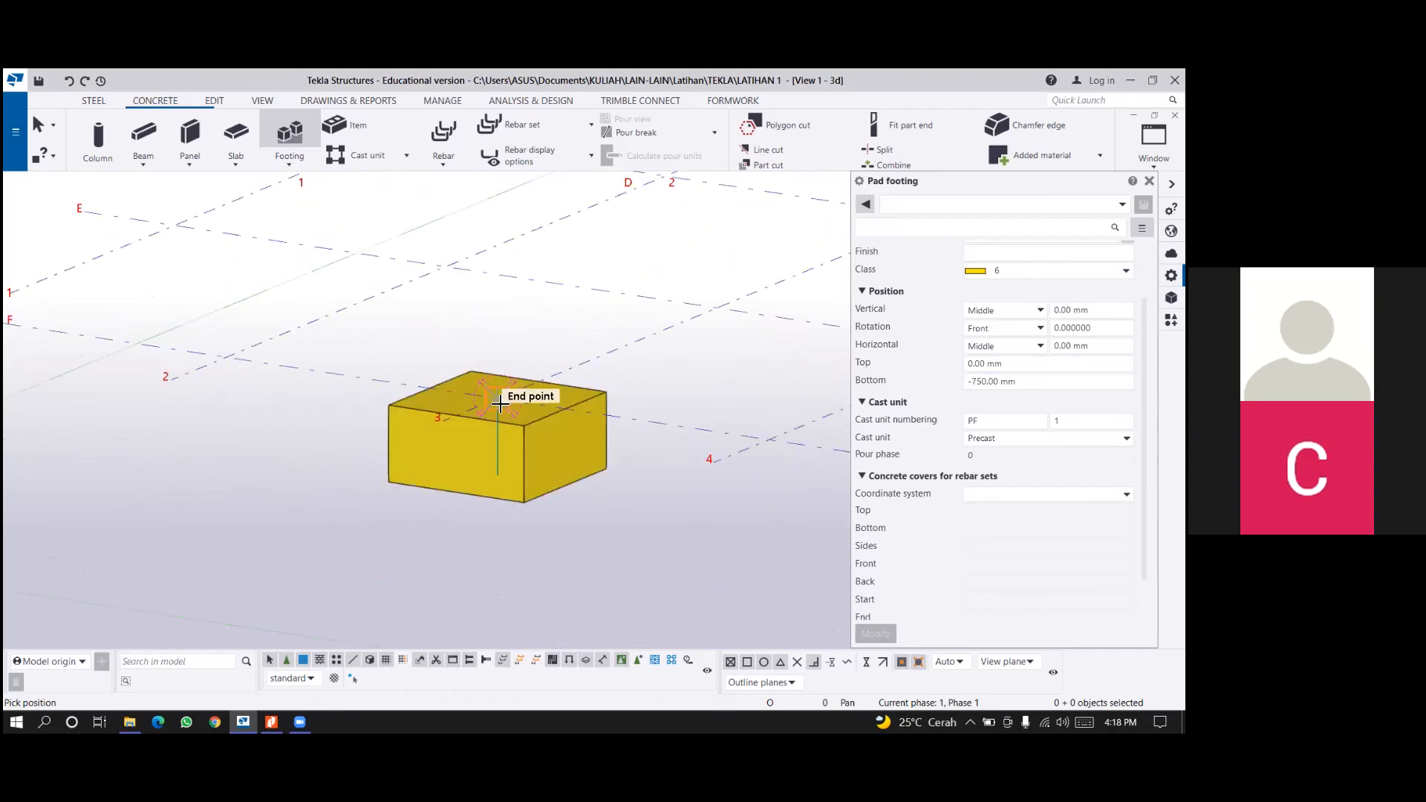
middle_click_drag(500, 403, 499, 357, "ctrl")
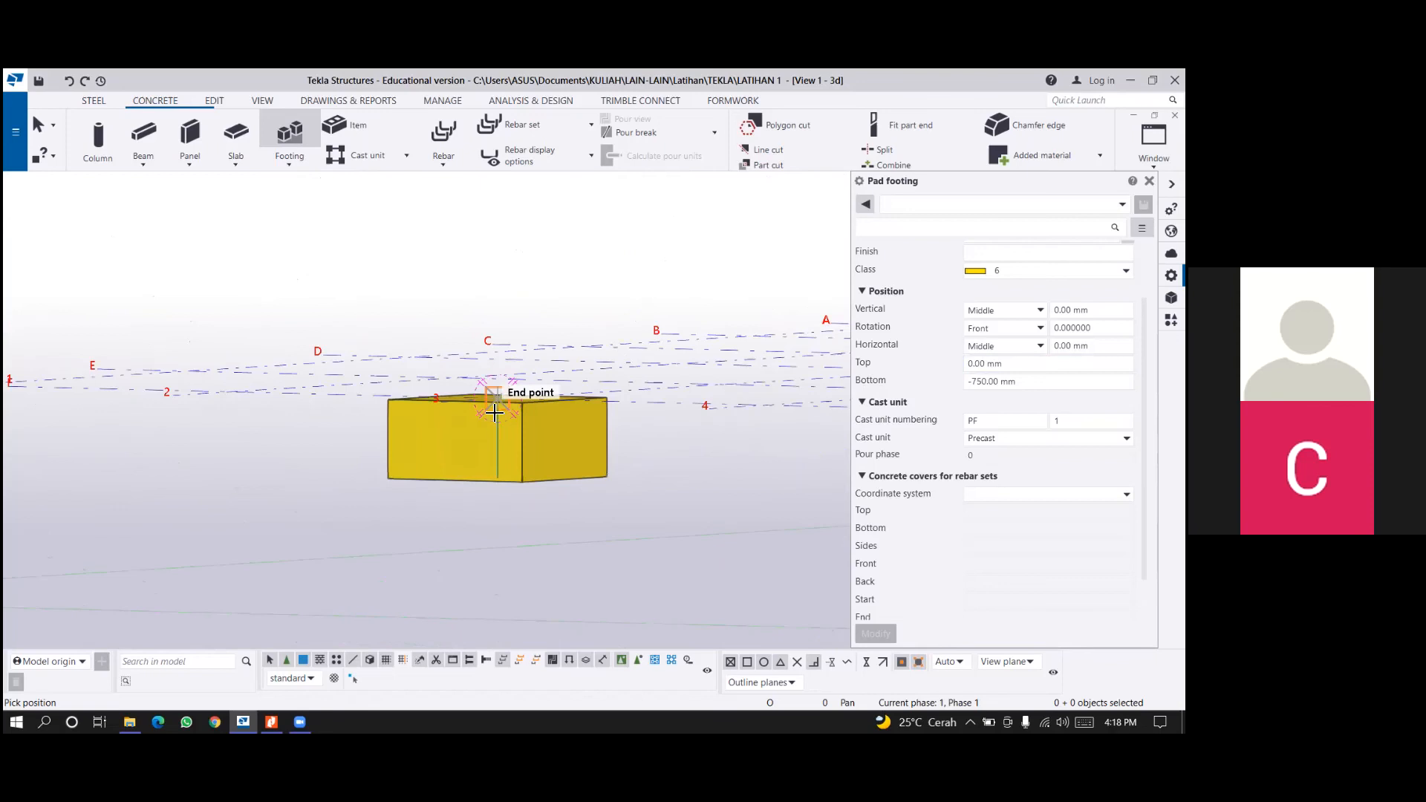
middle_click_drag(495, 412, 672, 401, "ctrl")
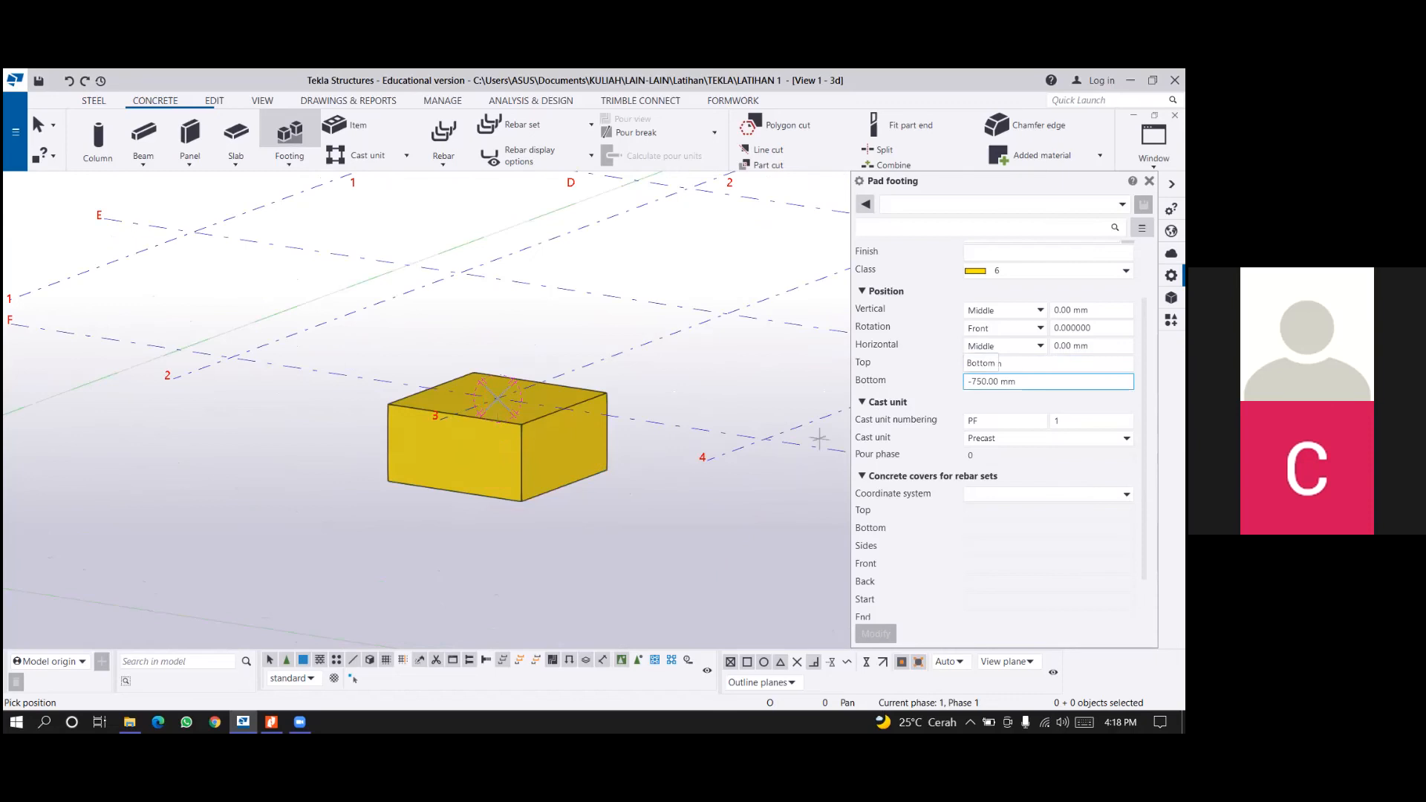
scroll(674, 417, "down", 2)
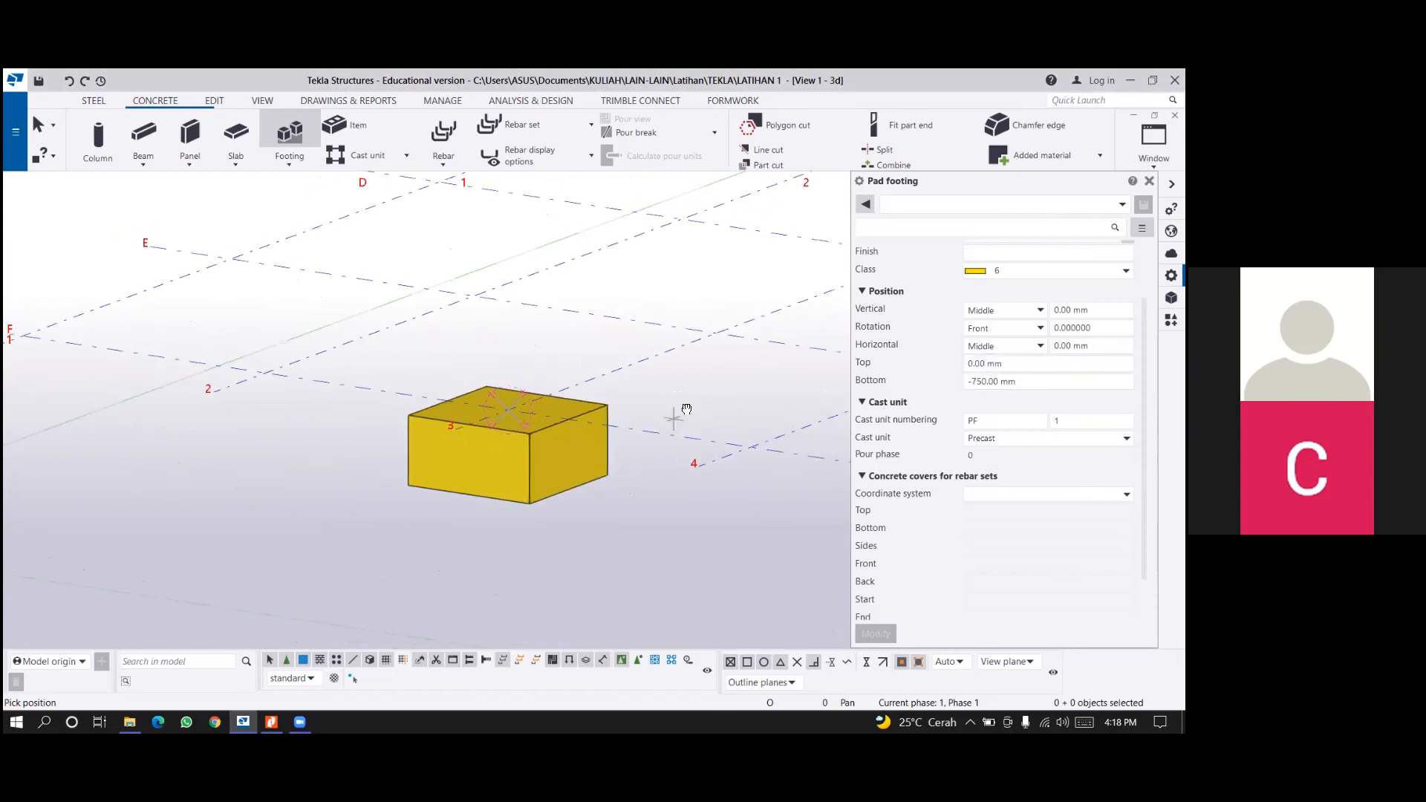
mouse_move(684, 409)
middle_mouse_down("ctrl")
mouse_move(650, 450)
mouse_move(687, 429)
middle_mouse_up("ctrl")
Set the bottom level of the pad footing at grid F/3 to -500 mm.
left_click(39, 125)
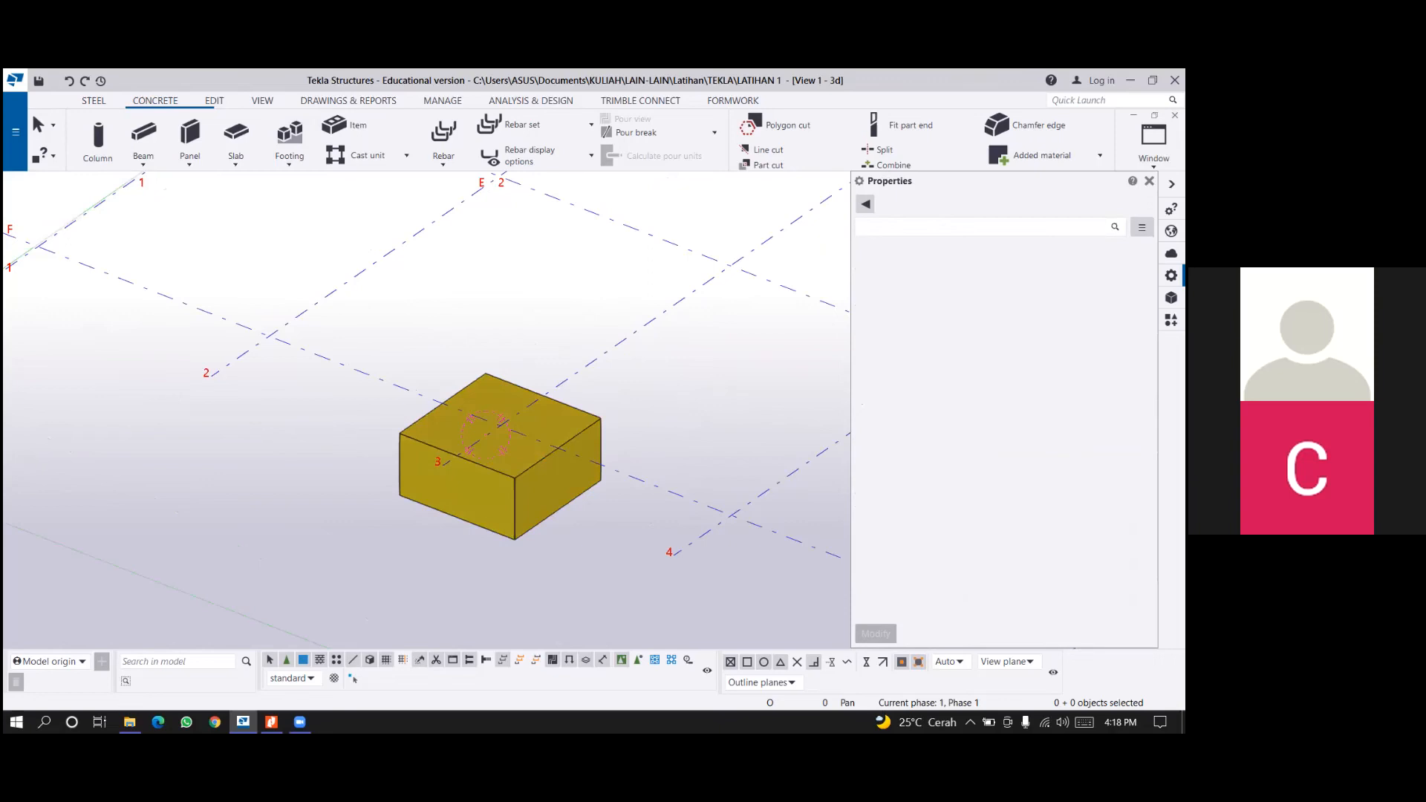
left_click(547, 522)
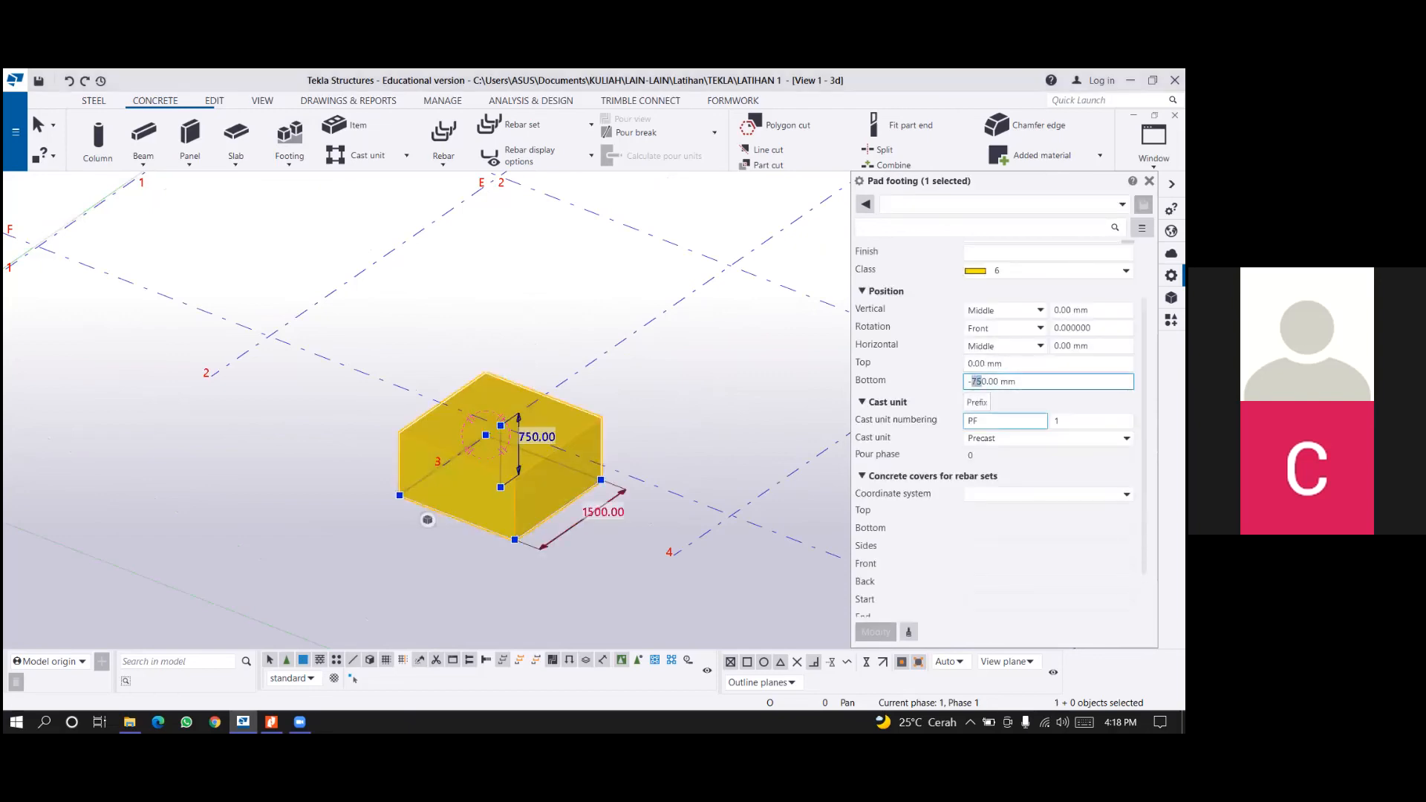
key("BackSpace")
type("0")
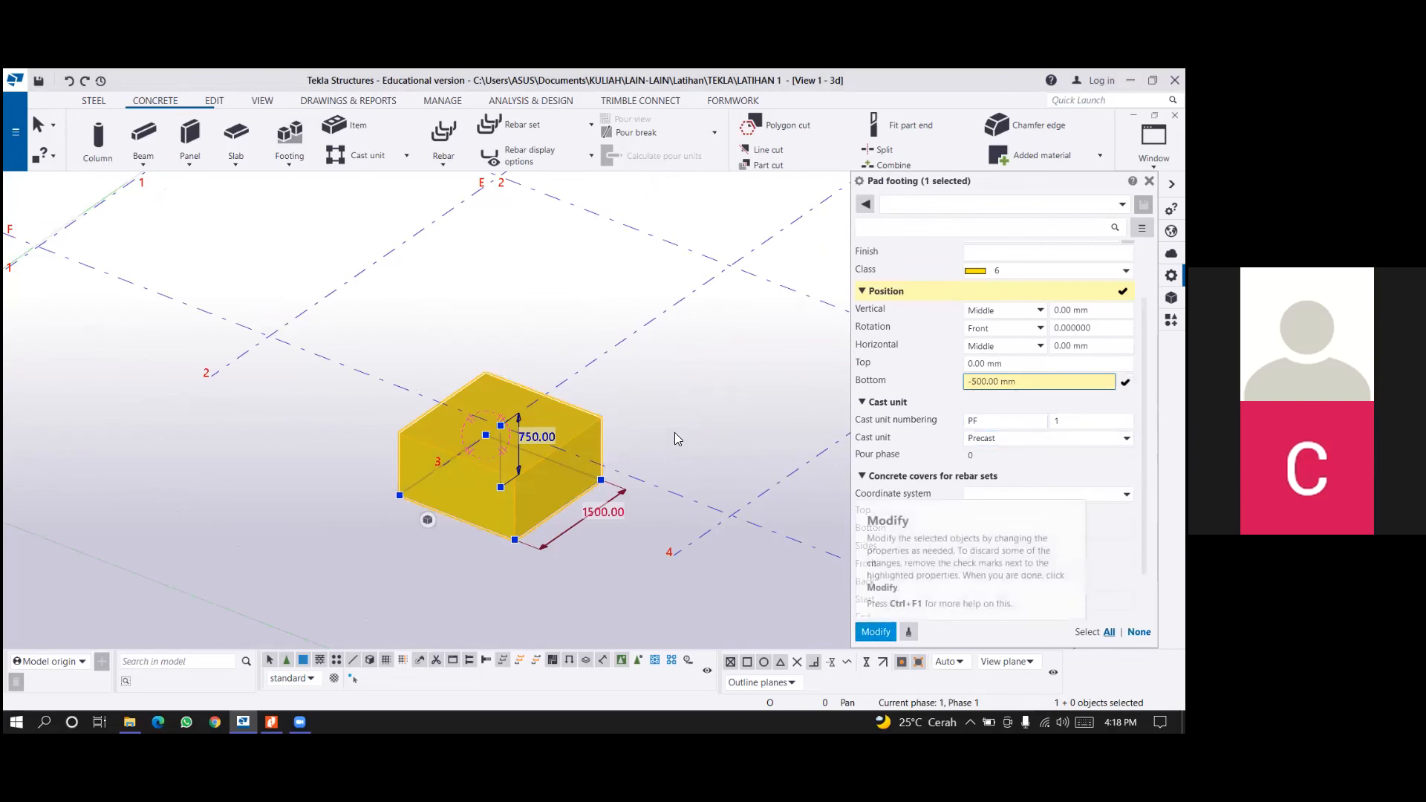
key("Return")
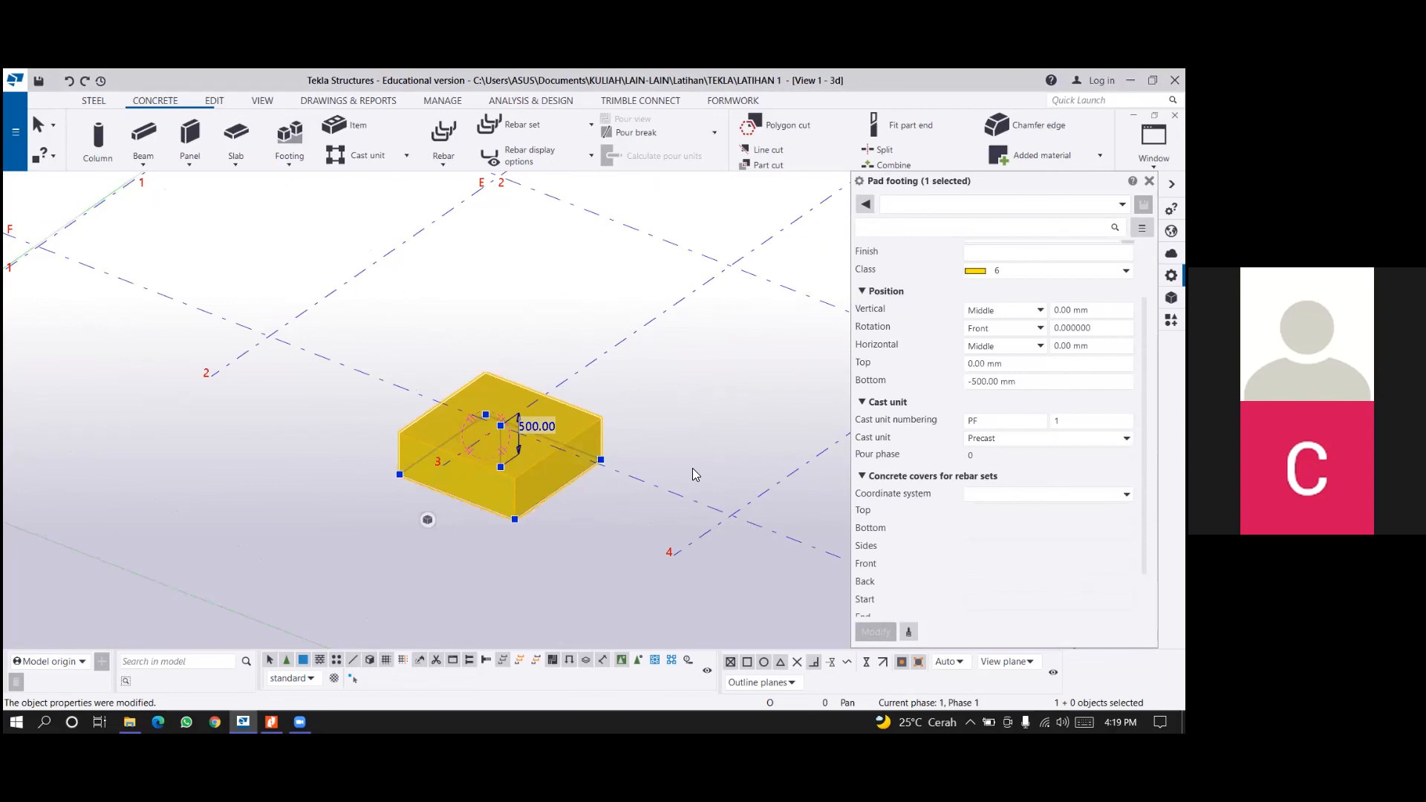
Copy the F/3 pad footing from its grid intersection to intersections E/3, E/5 and F/5.
scroll(695, 474, "down", 3)
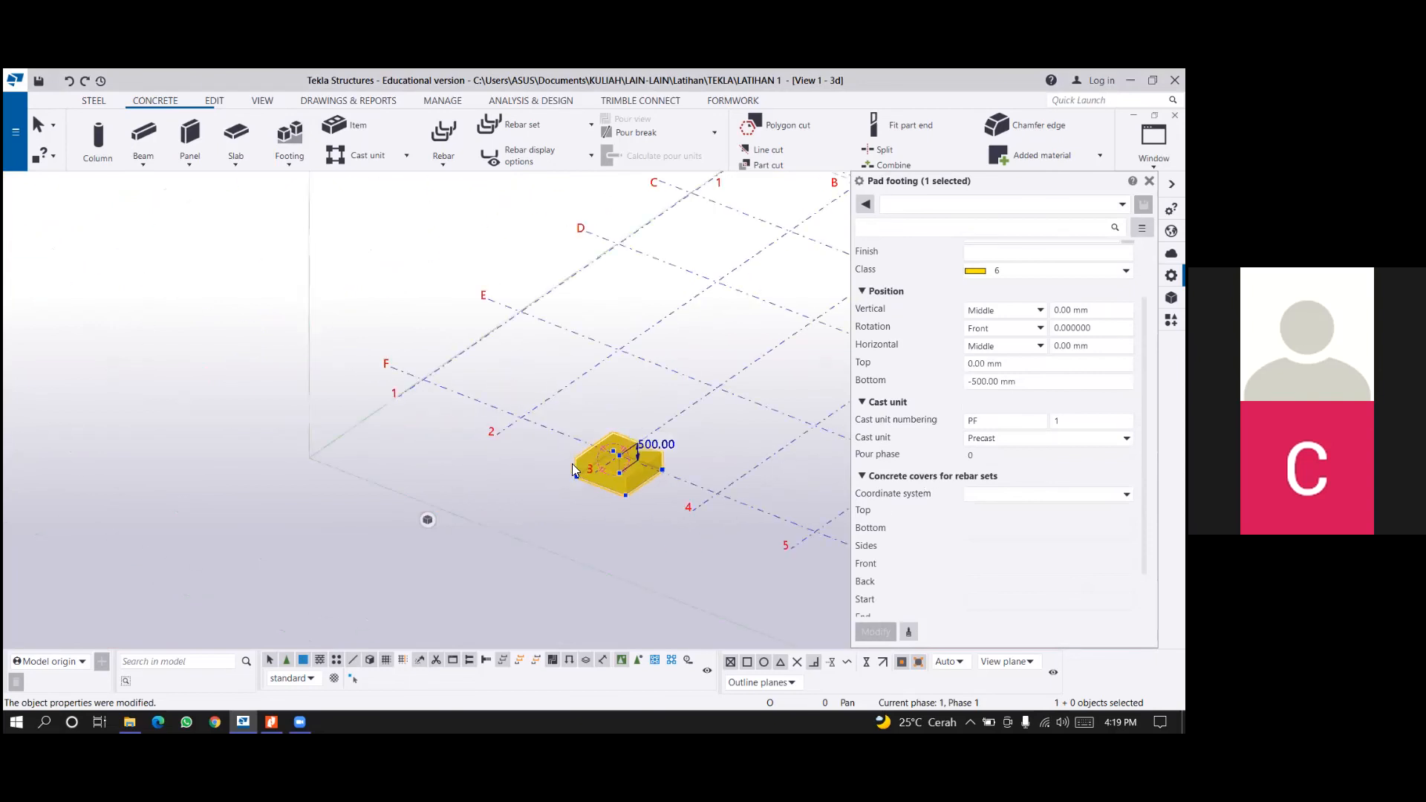
middle_click_drag(435, 430, 474, 428)
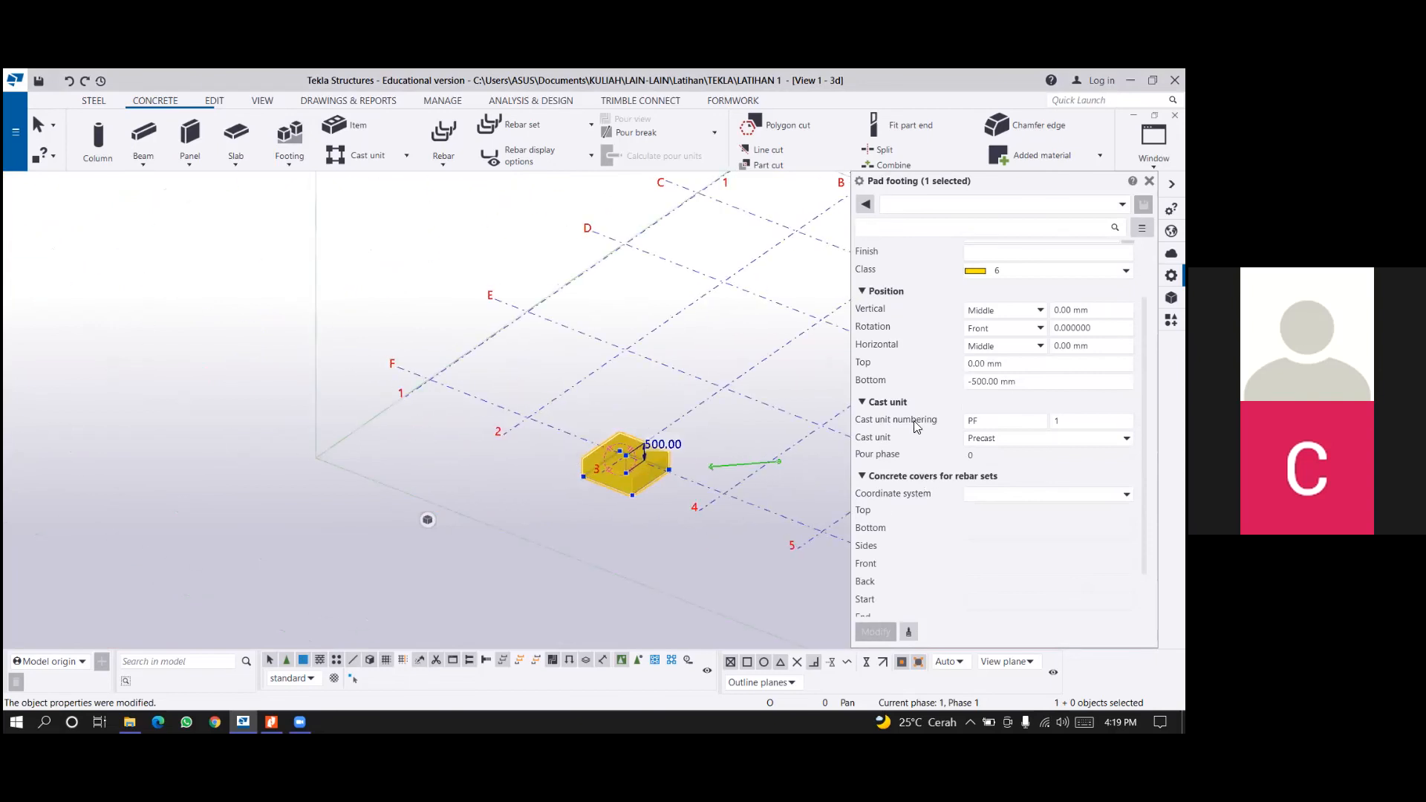
middle_click_drag(305, 448, 378, 512)
middle_click_drag(757, 494, 359, 487)
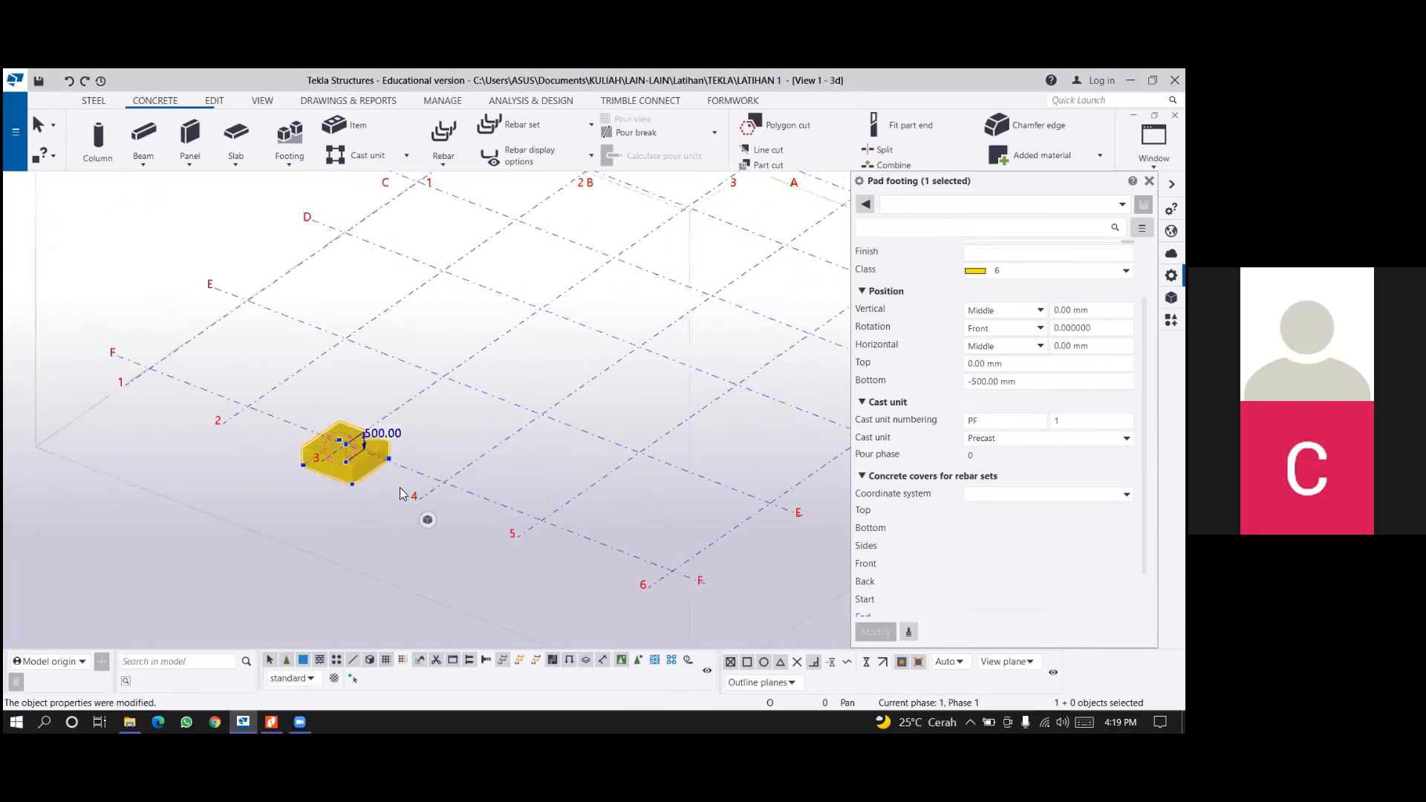
left_click(465, 462)
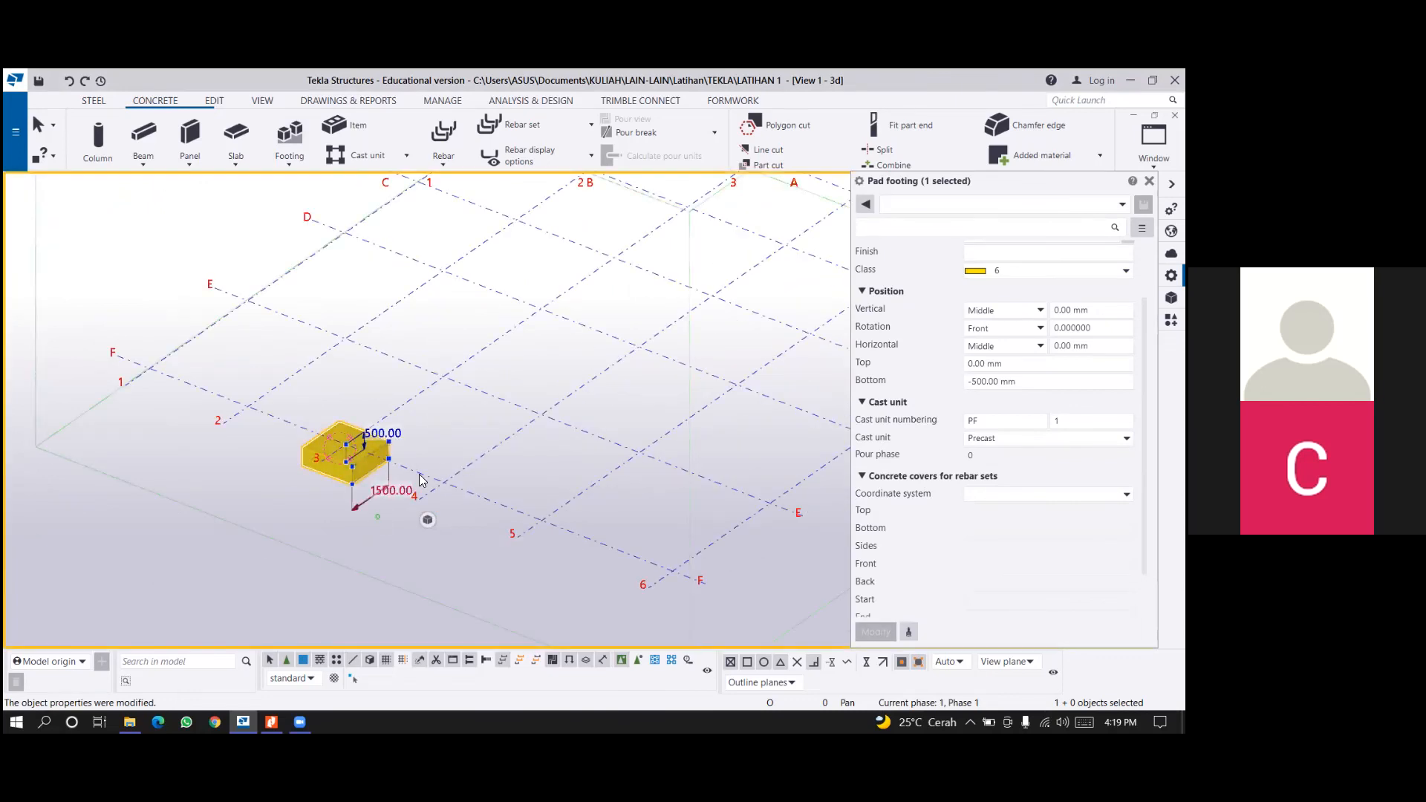
left_click(429, 472)
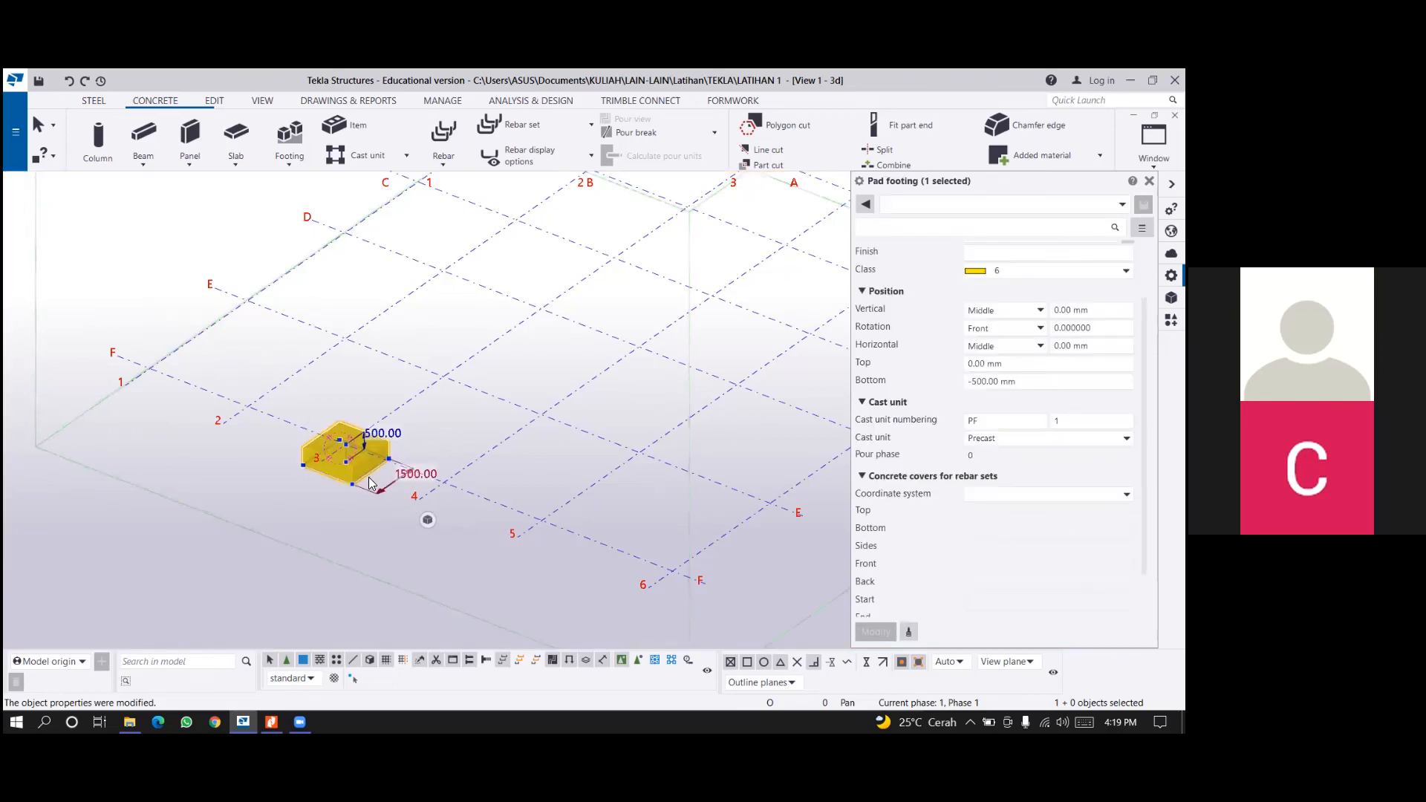
key("ctrl+c")
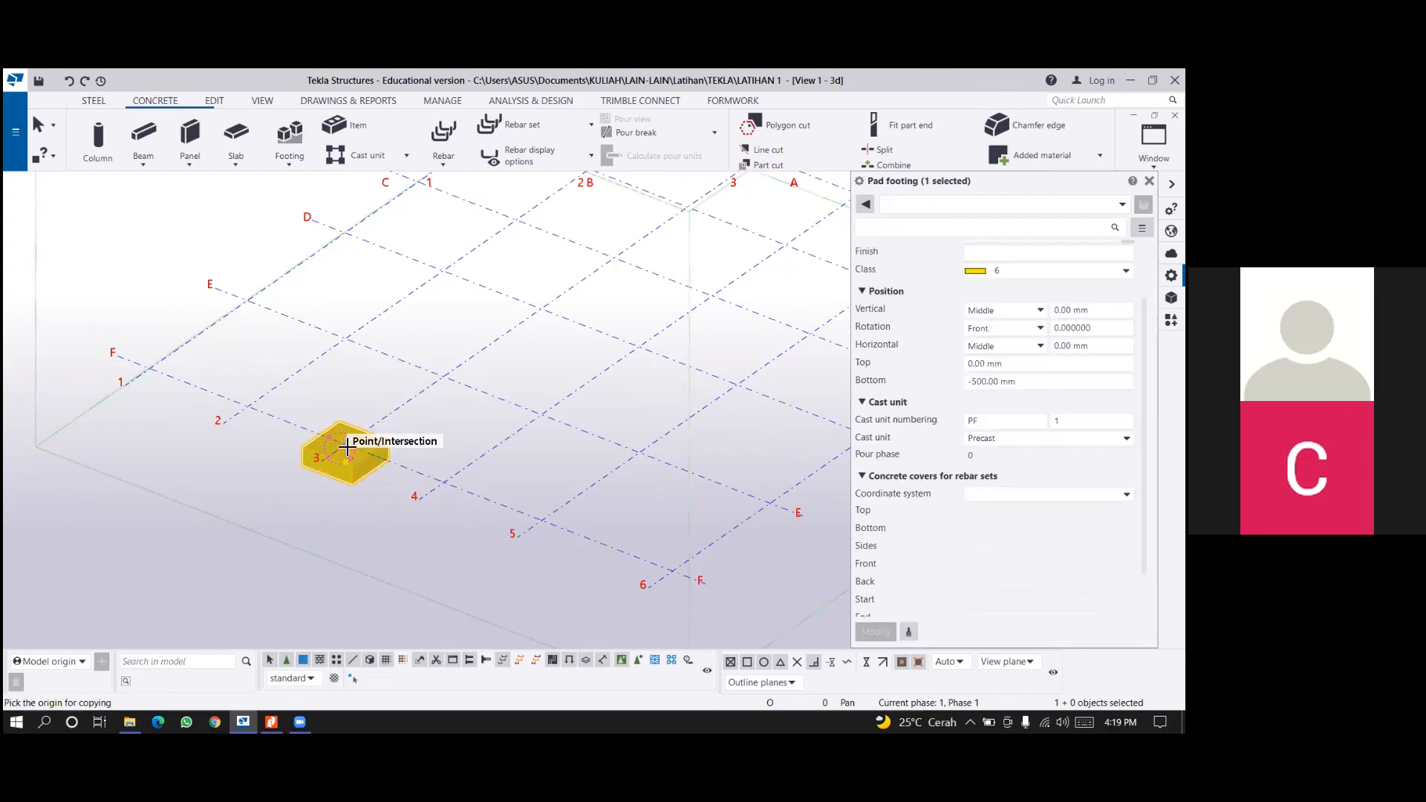
scroll(349, 442, "up", 4)
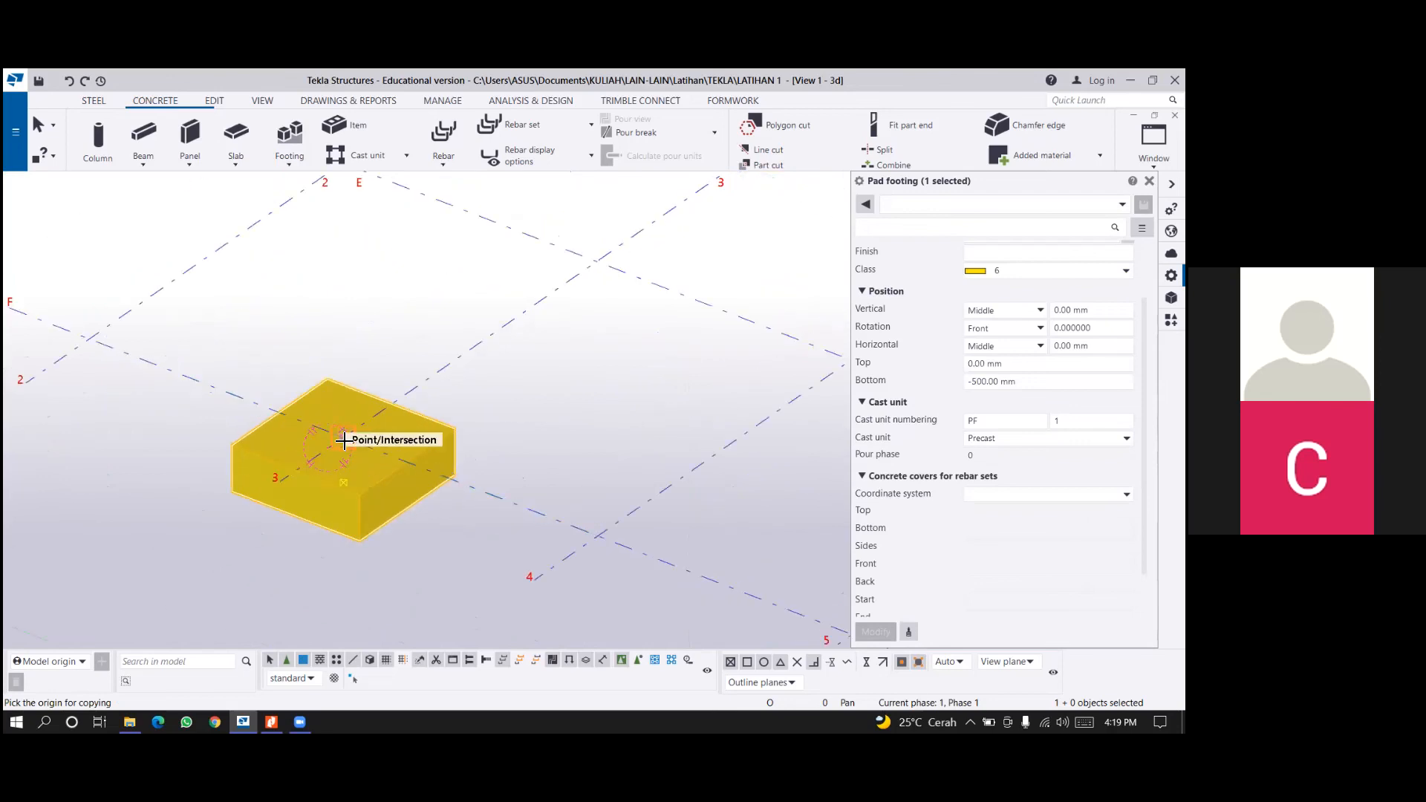
left_click(343, 440)
scroll(512, 394, "down", 2)
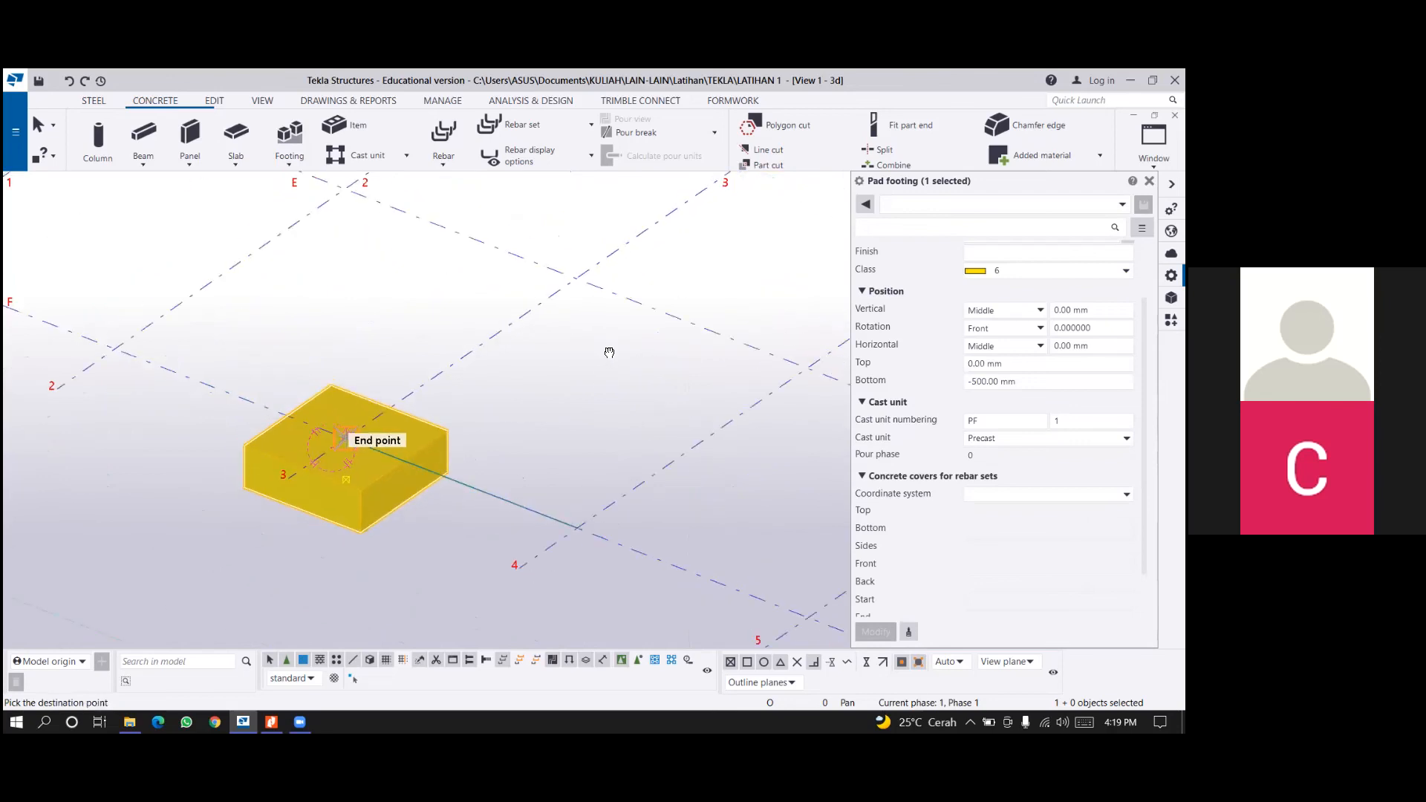
middle_click_drag(600, 350, 517, 384)
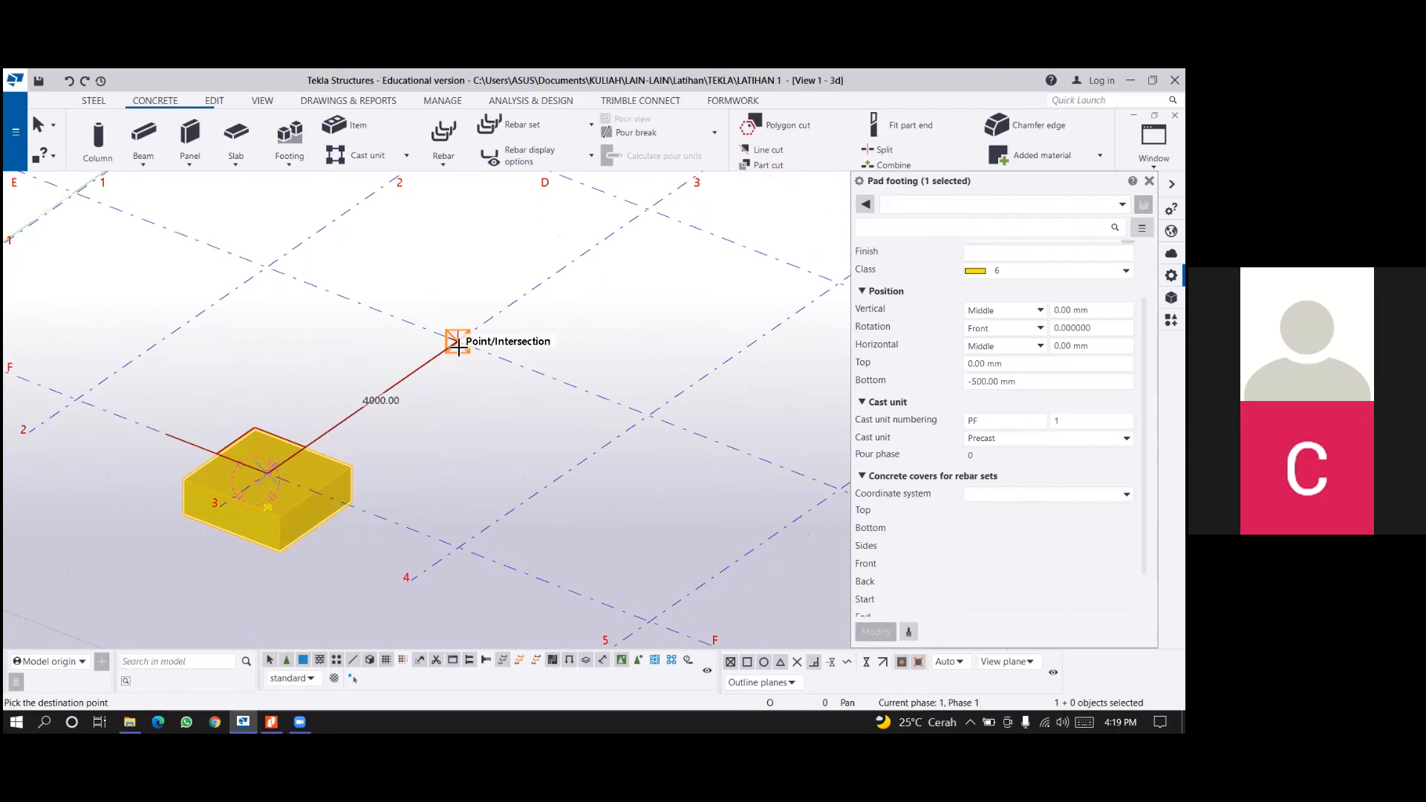
left_click(458, 345)
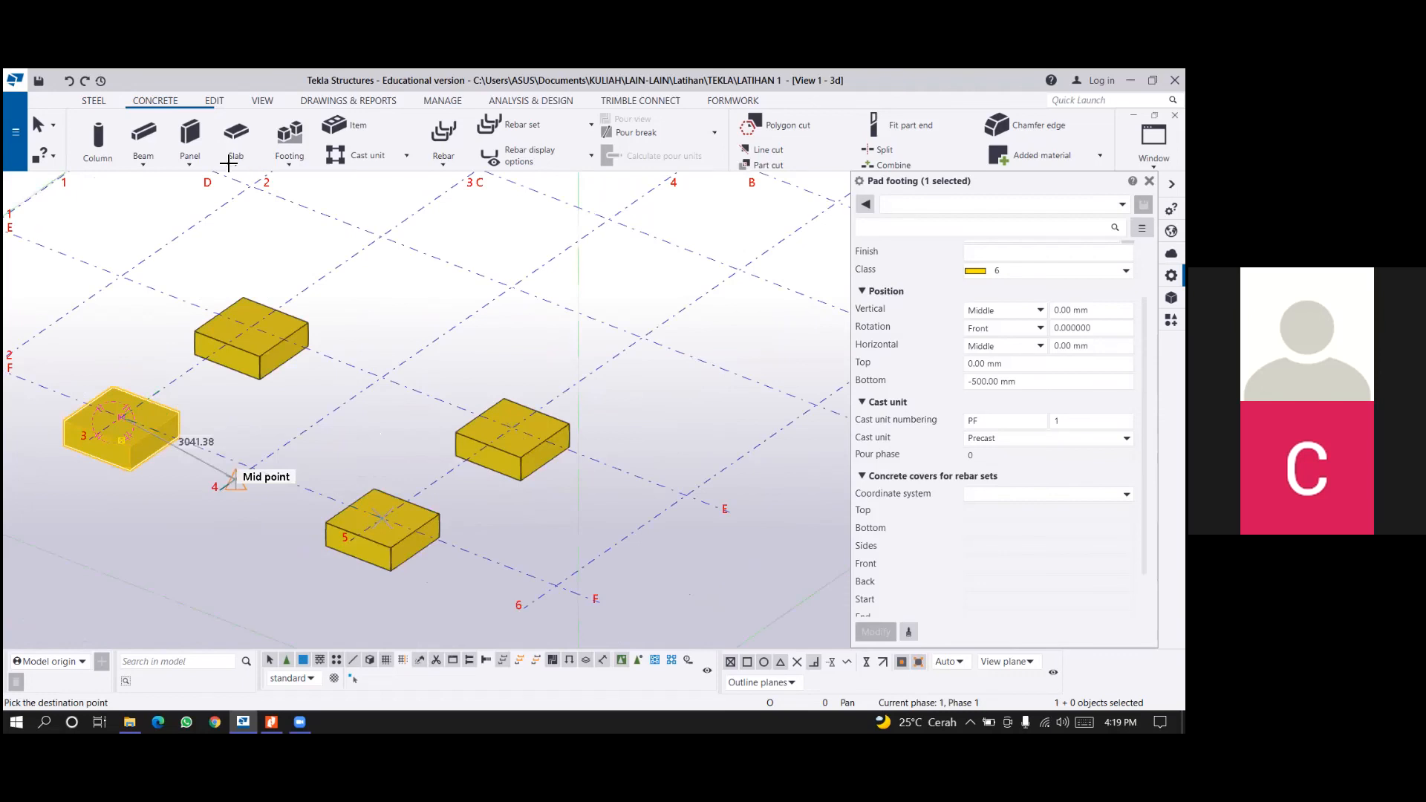
middle_click_drag(248, 431, 355, 433)
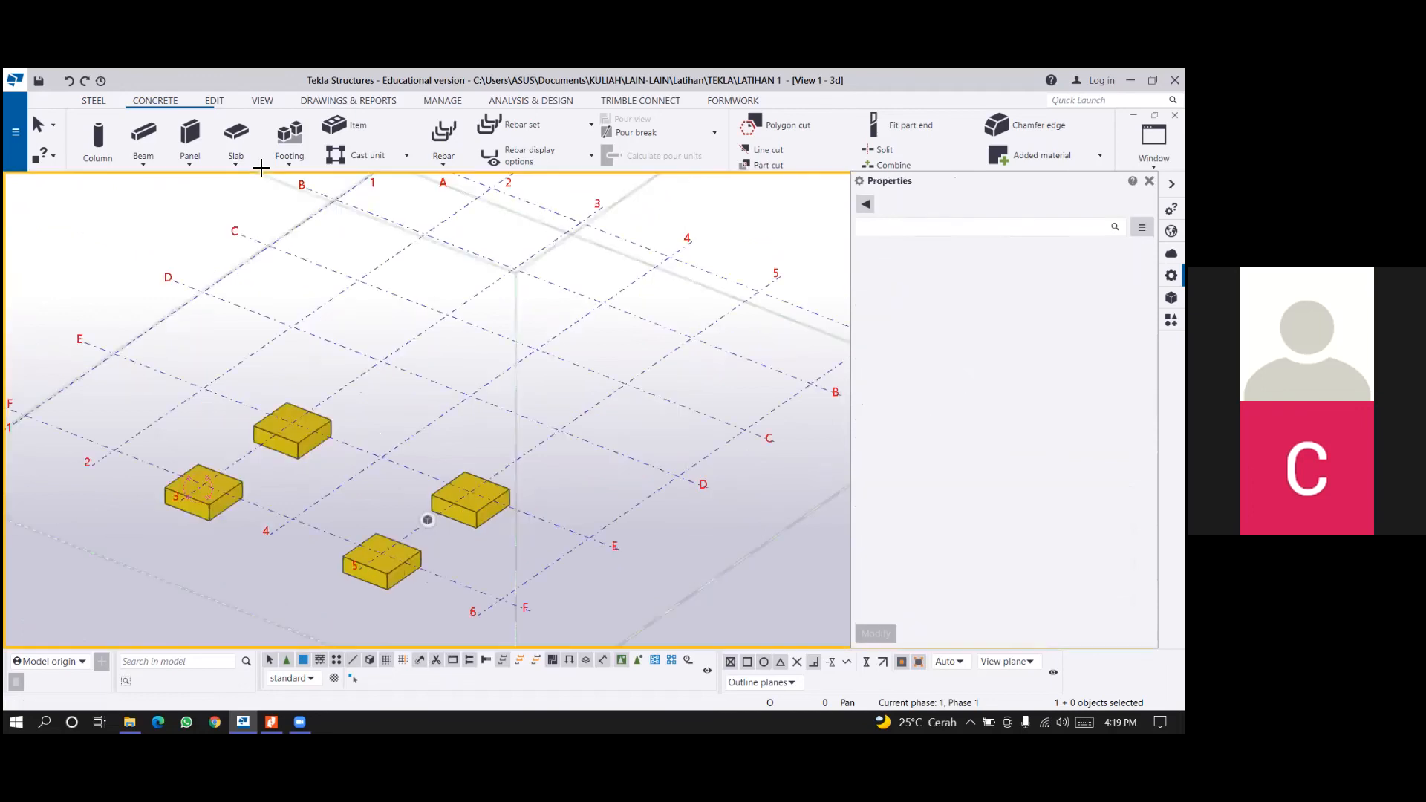
Start a concrete strip footing and set its name to TB.
left_click(235, 159)
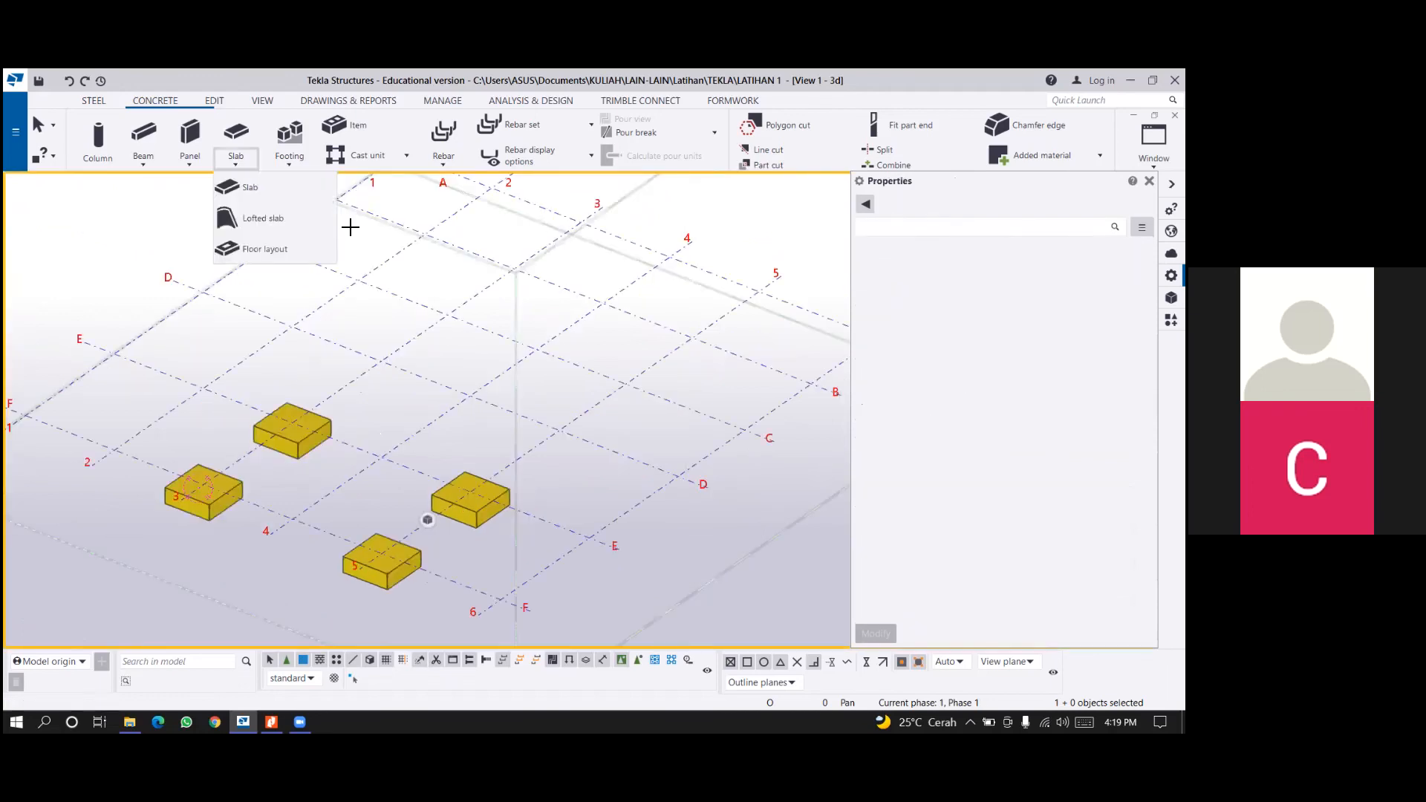
left_click(290, 153)
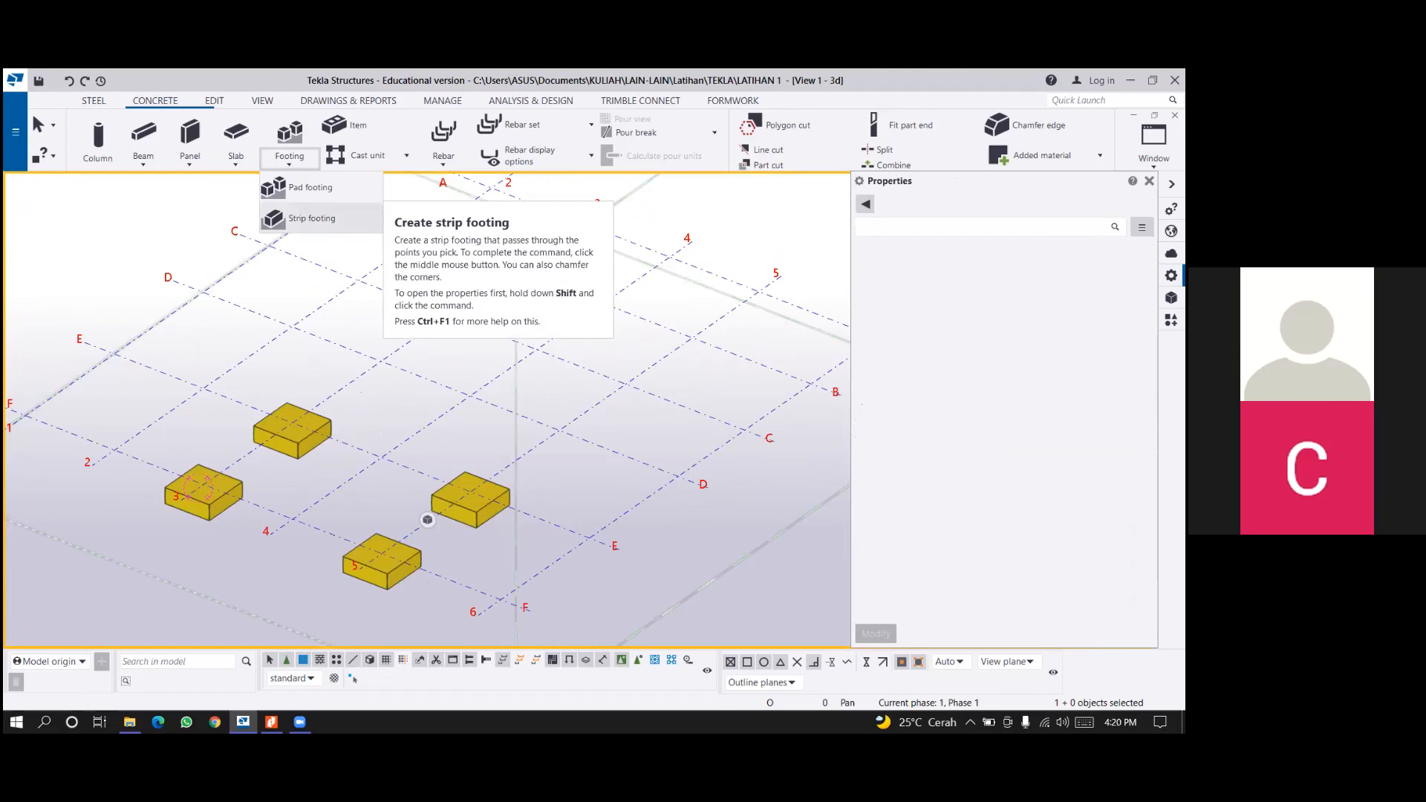
left_click(312, 218)
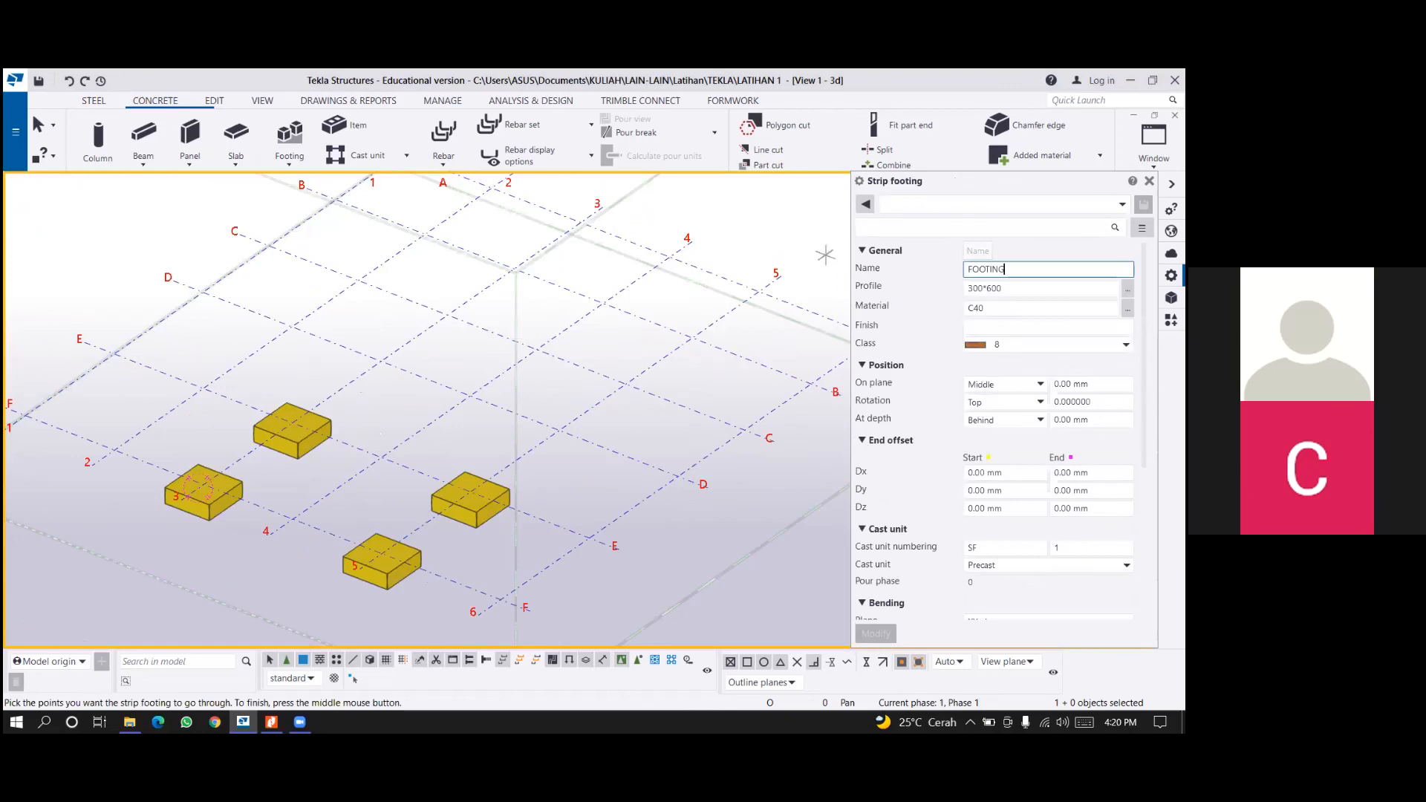
key("ctrl+a")
type("TB")
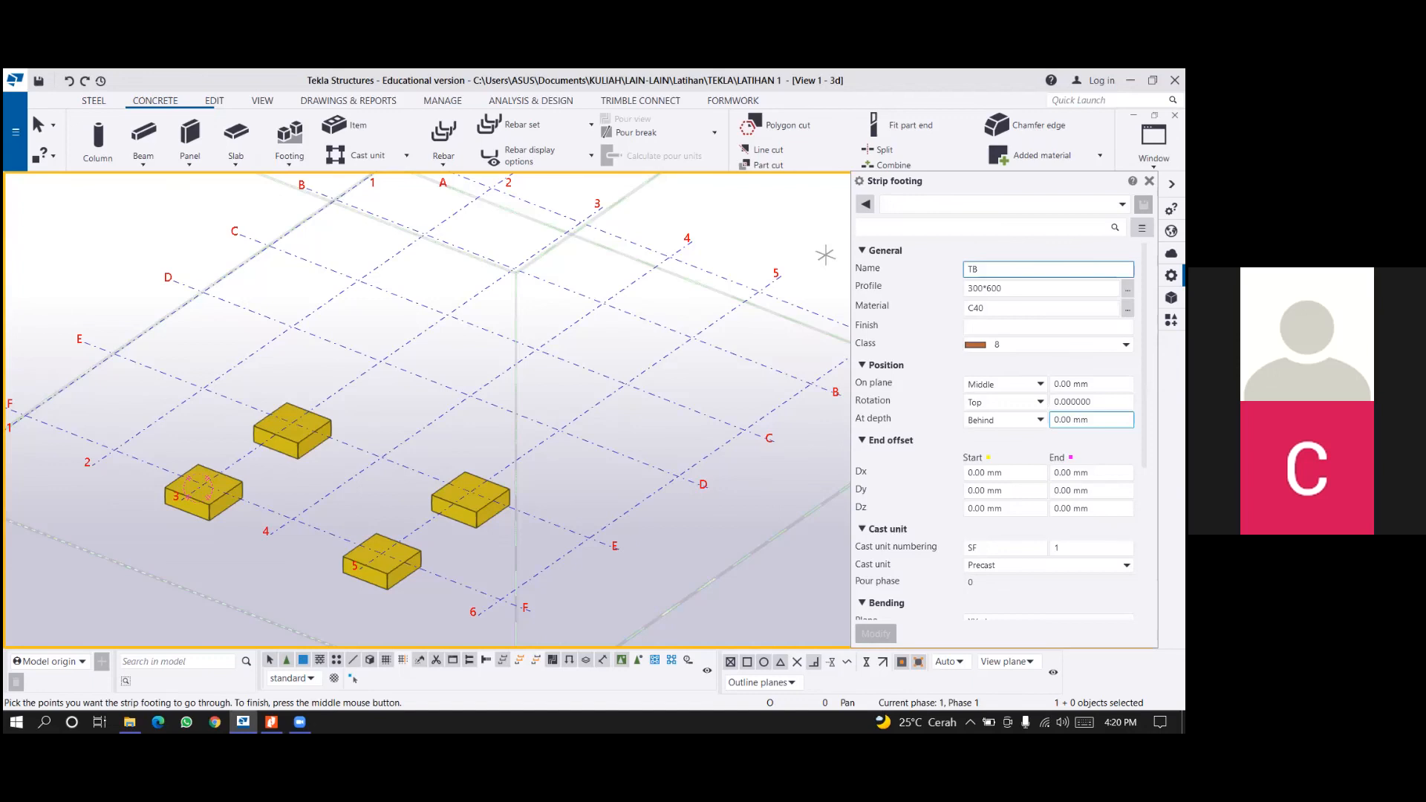
key("Tab")
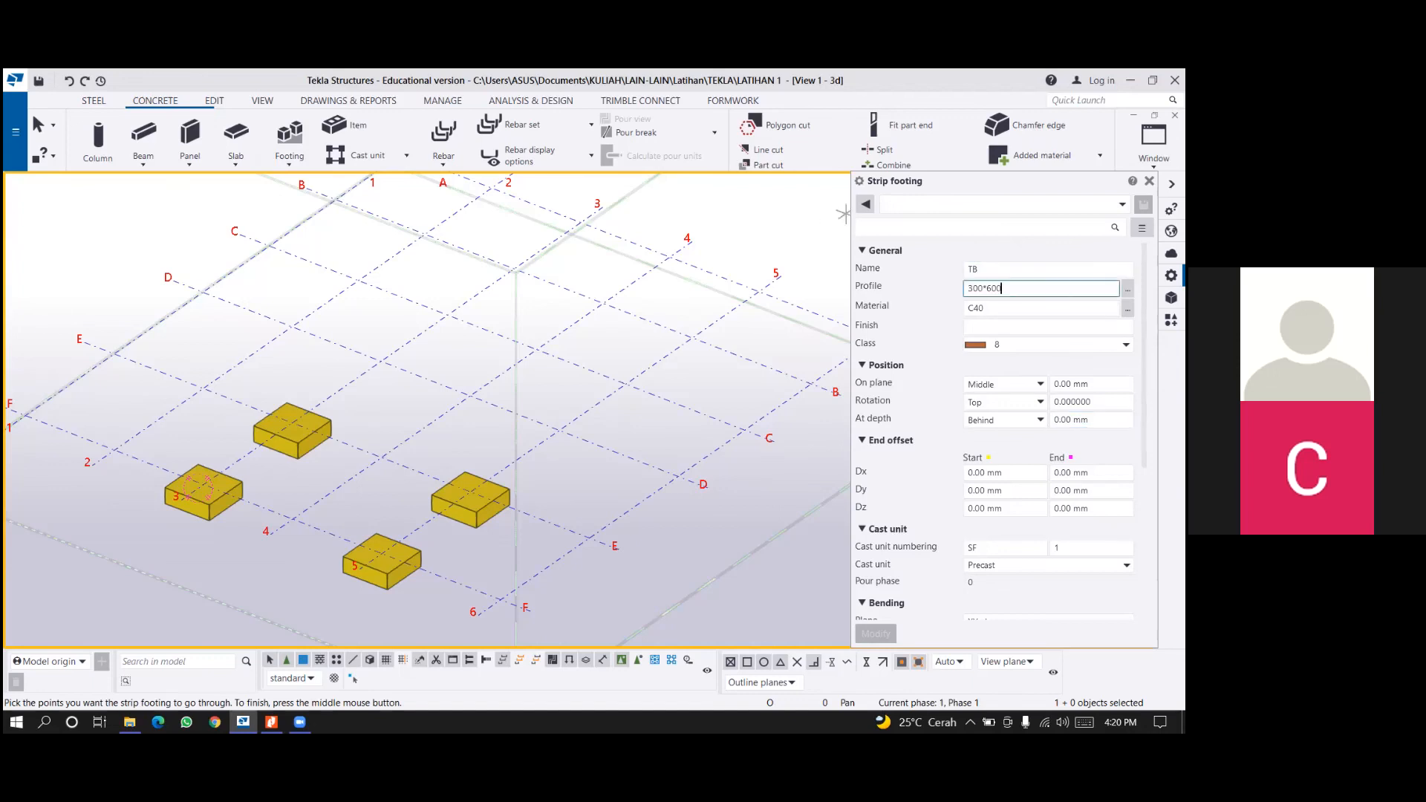